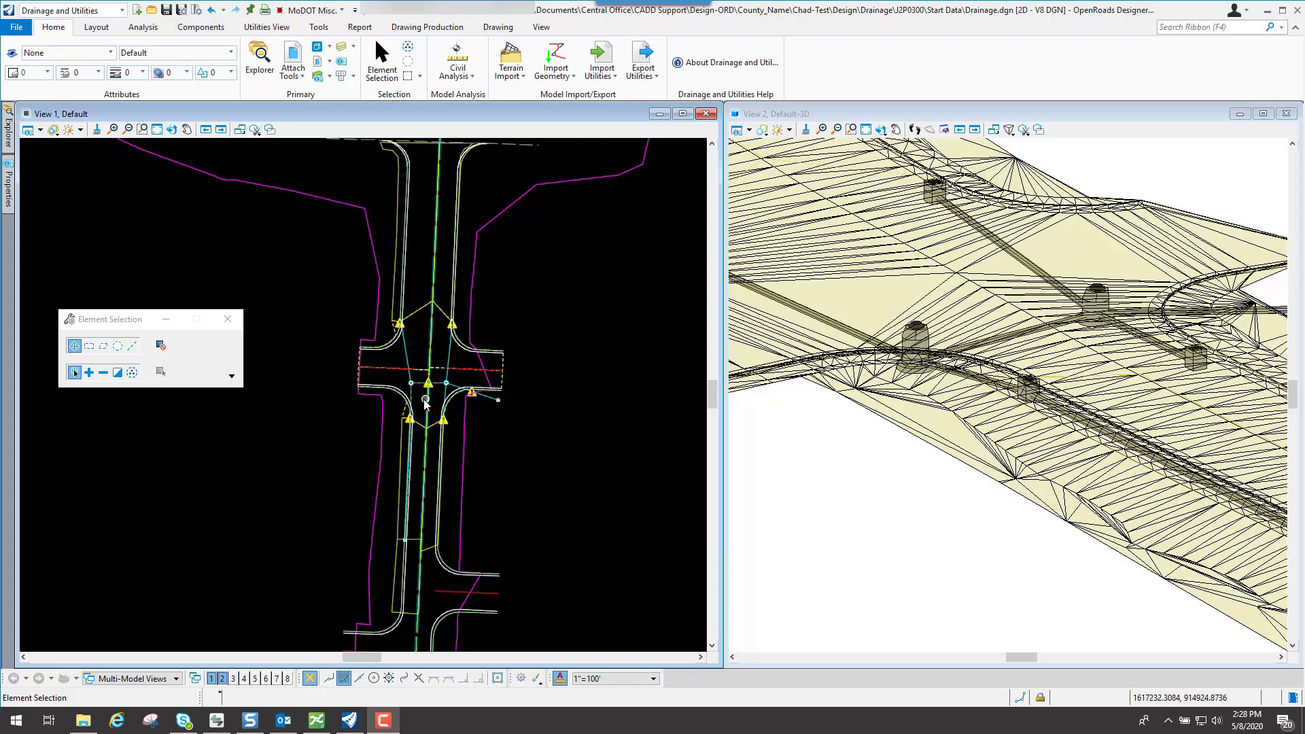
# - Set the invert elevation of the manhole on the west side of the intersection to 915 in its properties
pyautogui.scroll(5, 415, 388)
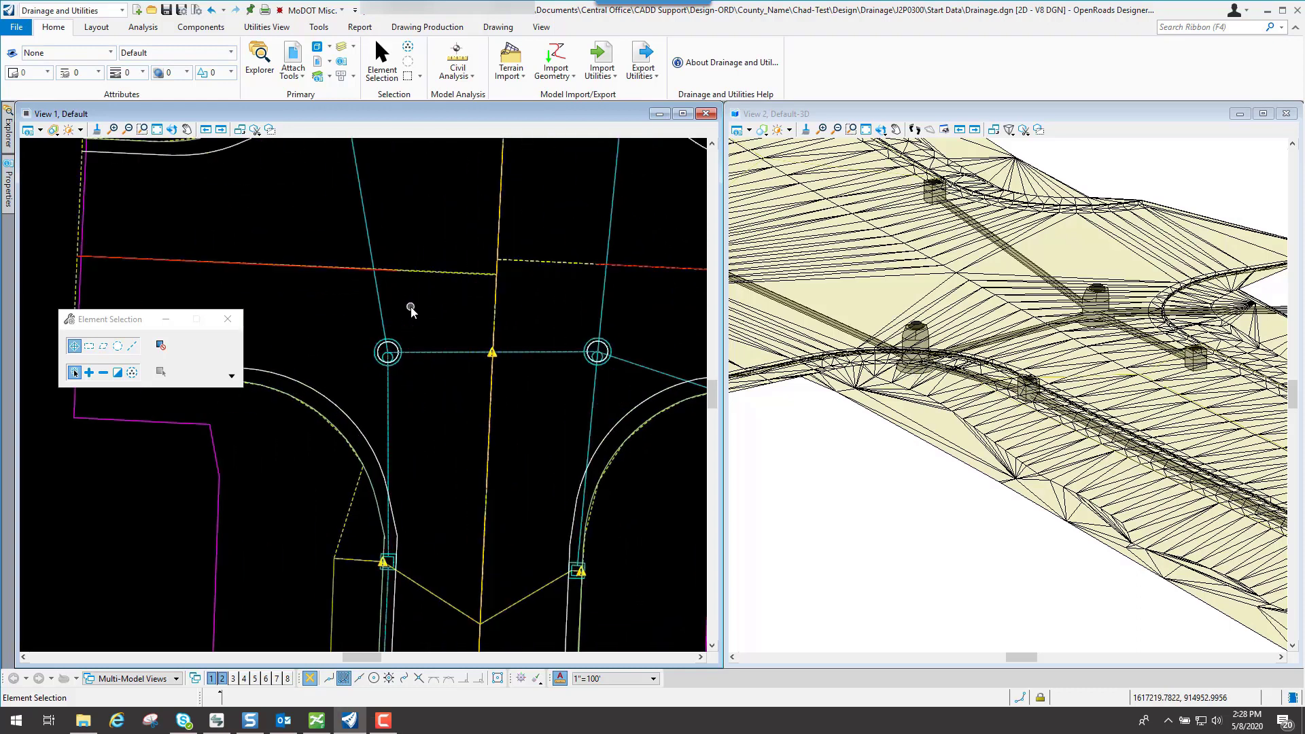
pyautogui.click(397, 345)
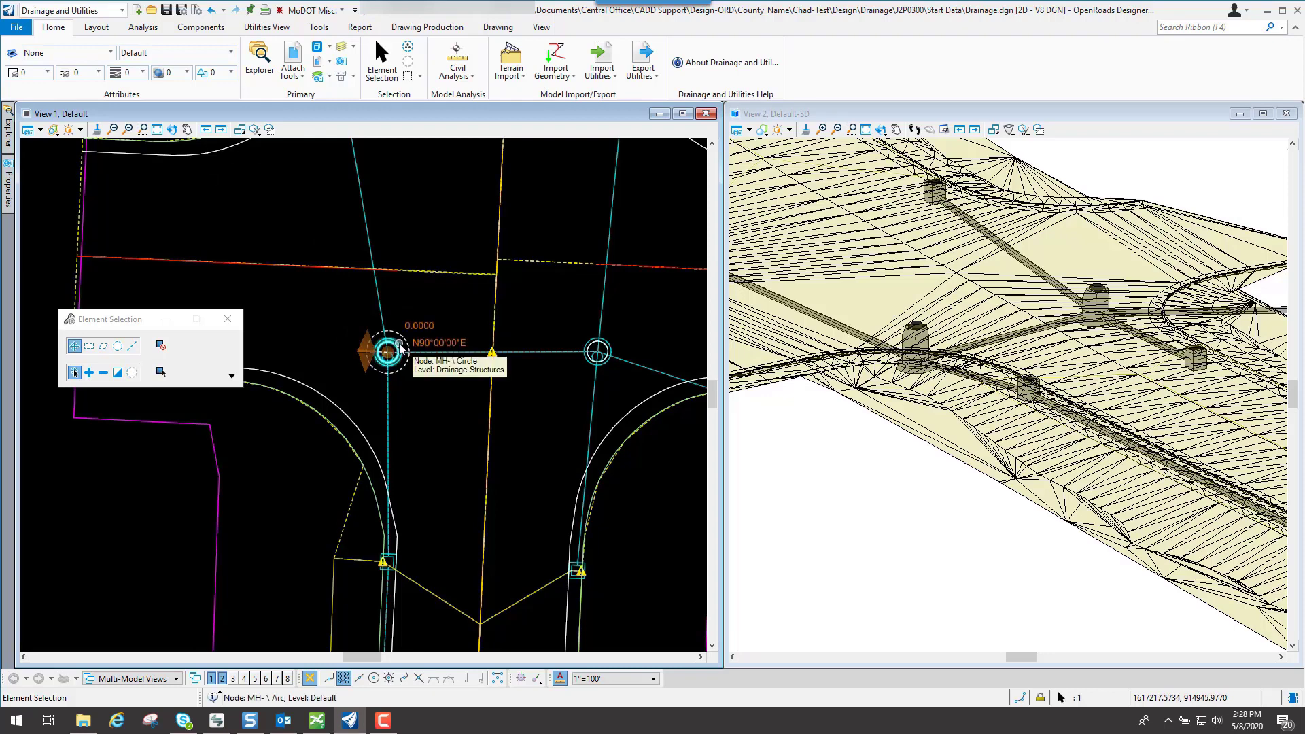
pyautogui.scroll(2, 401, 348)
pyautogui.moveTo(420, 345)
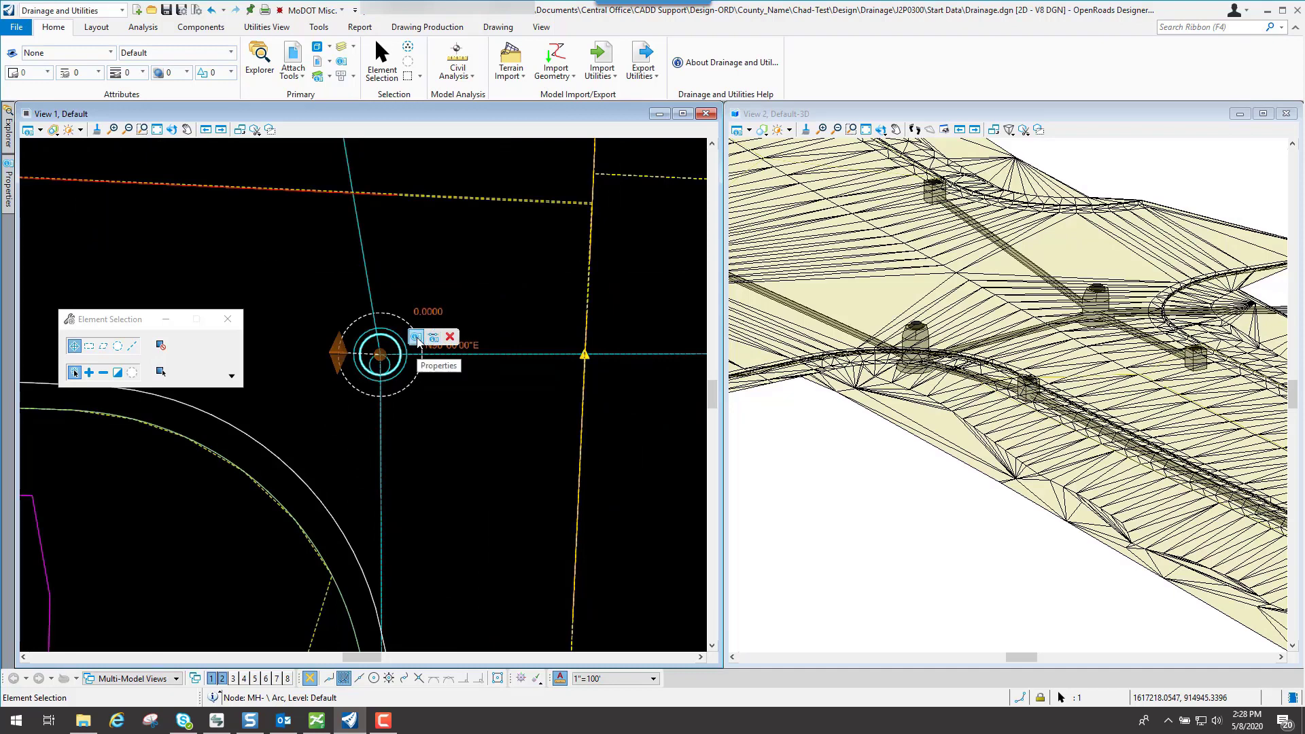
pyautogui.click(416, 338)
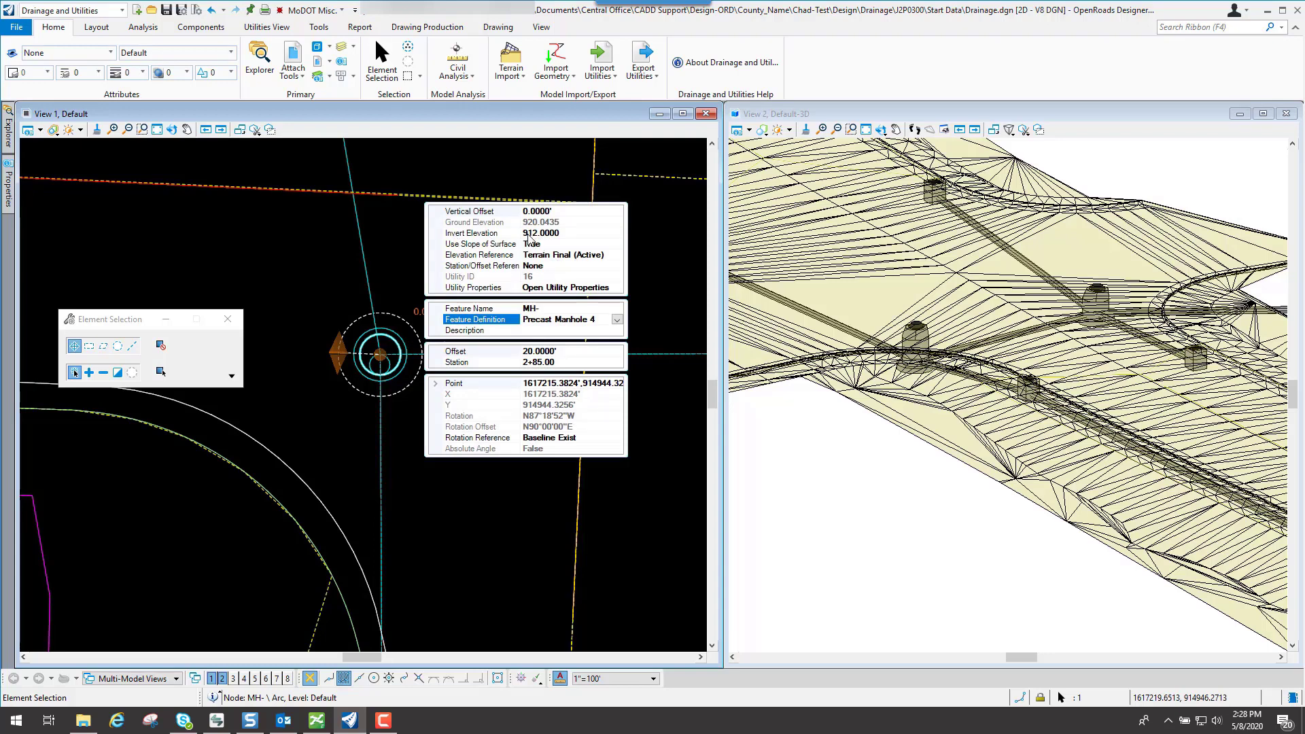
pyautogui.click(562, 232)
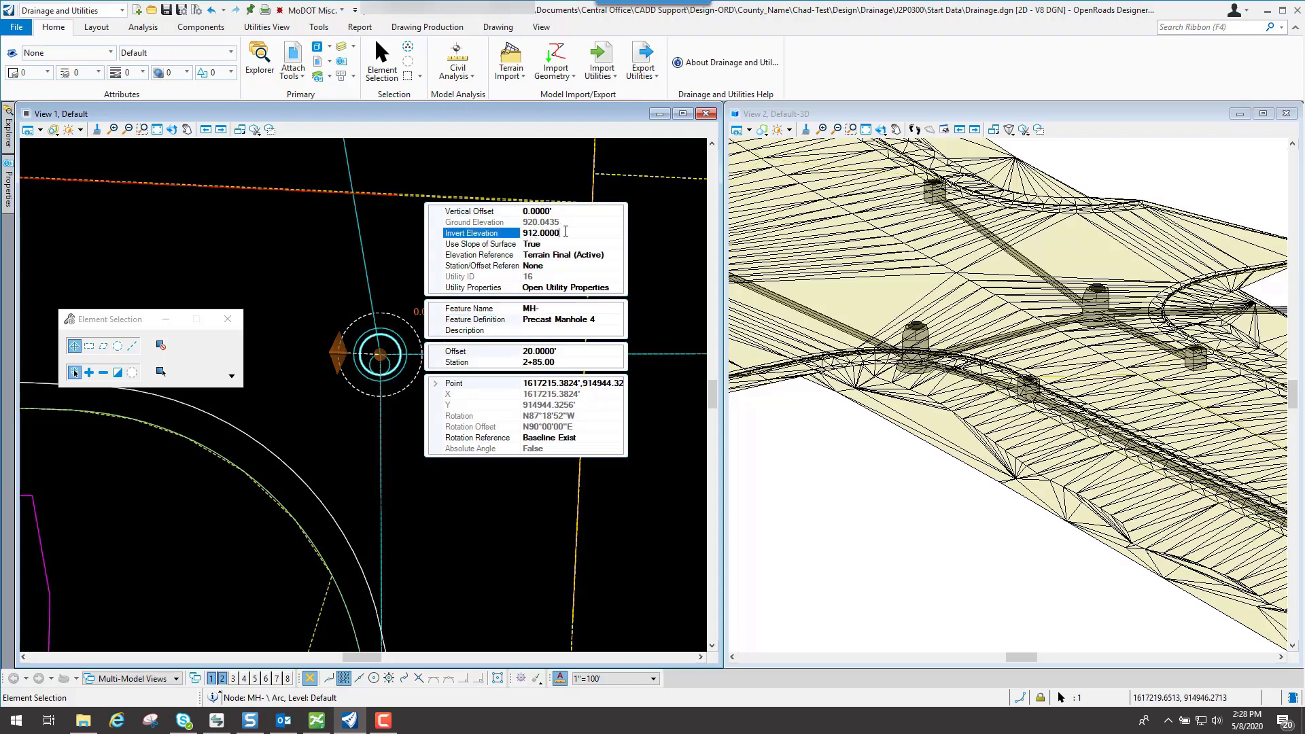
pyautogui.click(563, 231)
pyautogui.write('915')
pyautogui.click(499, 238)
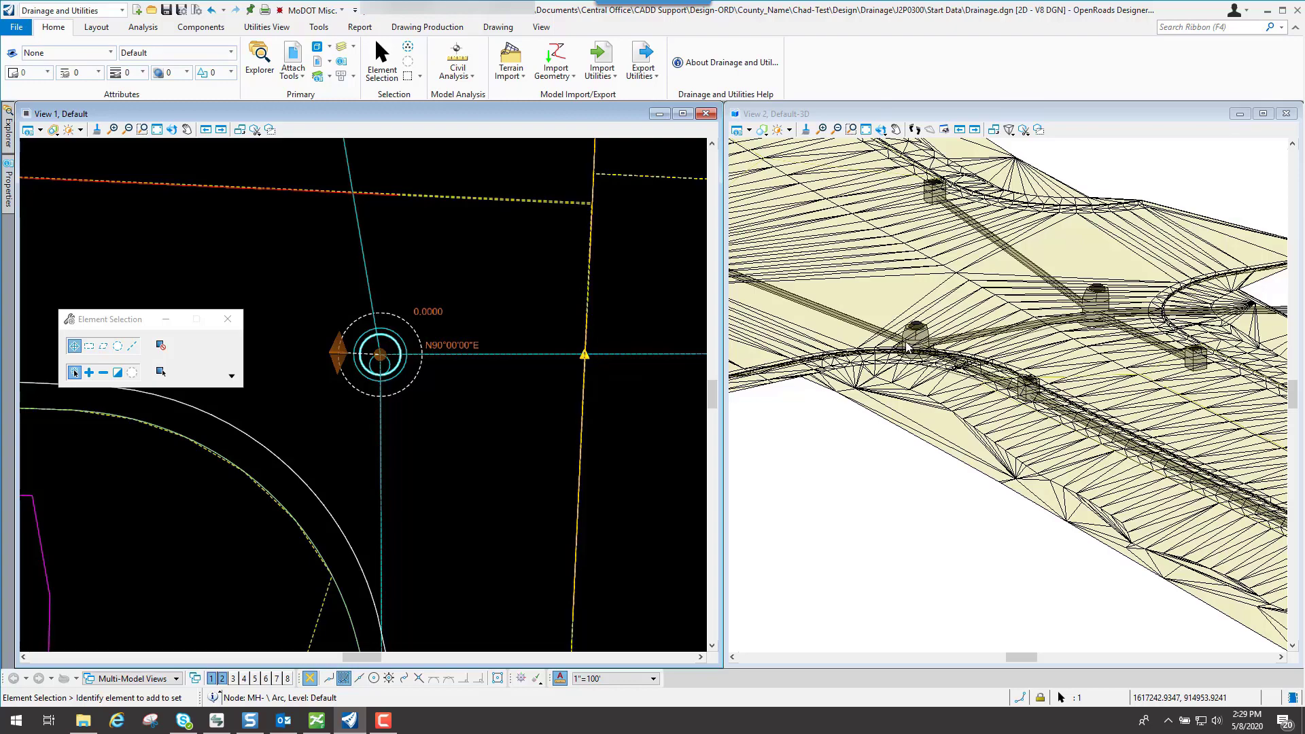
# - Compute the drainage network for the active CD Base Analysis - 25 Year Storm scenario and dismiss the calculation summary
pyautogui.scroll(5, 914, 348)
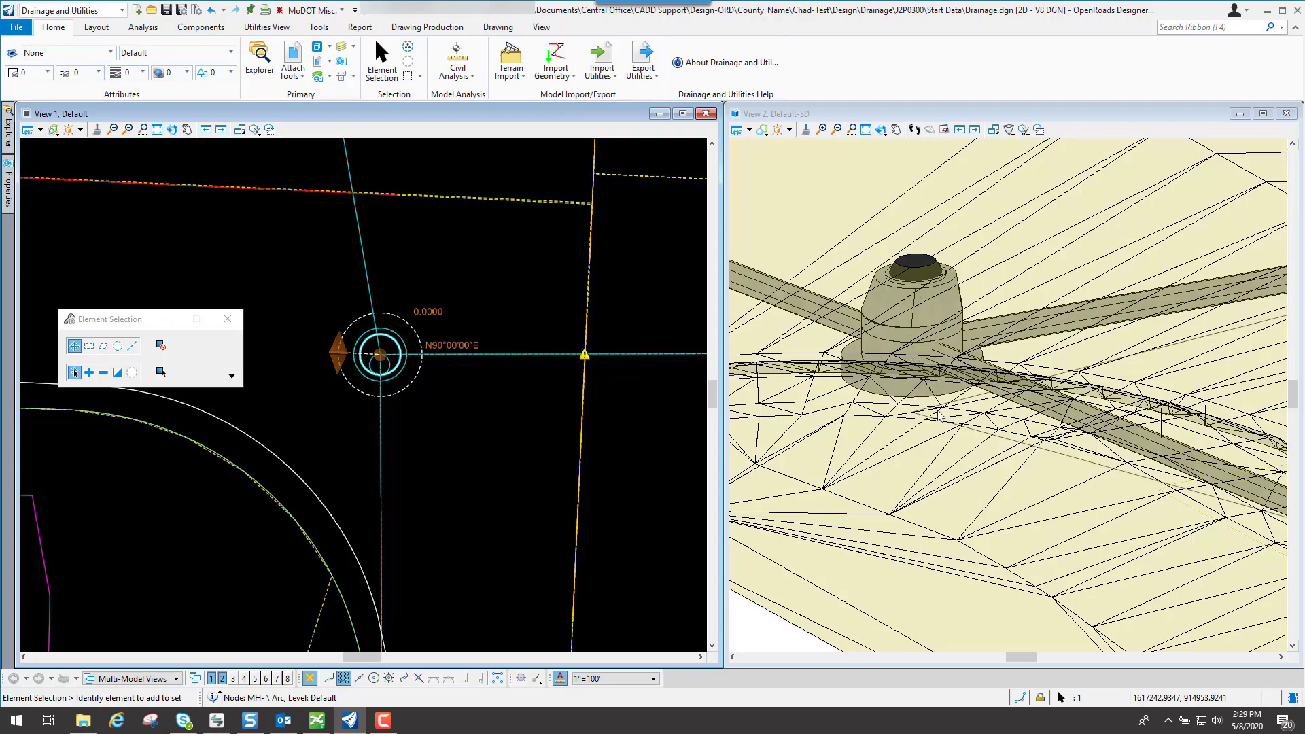
pyautogui.scroll(-5, 940, 416)
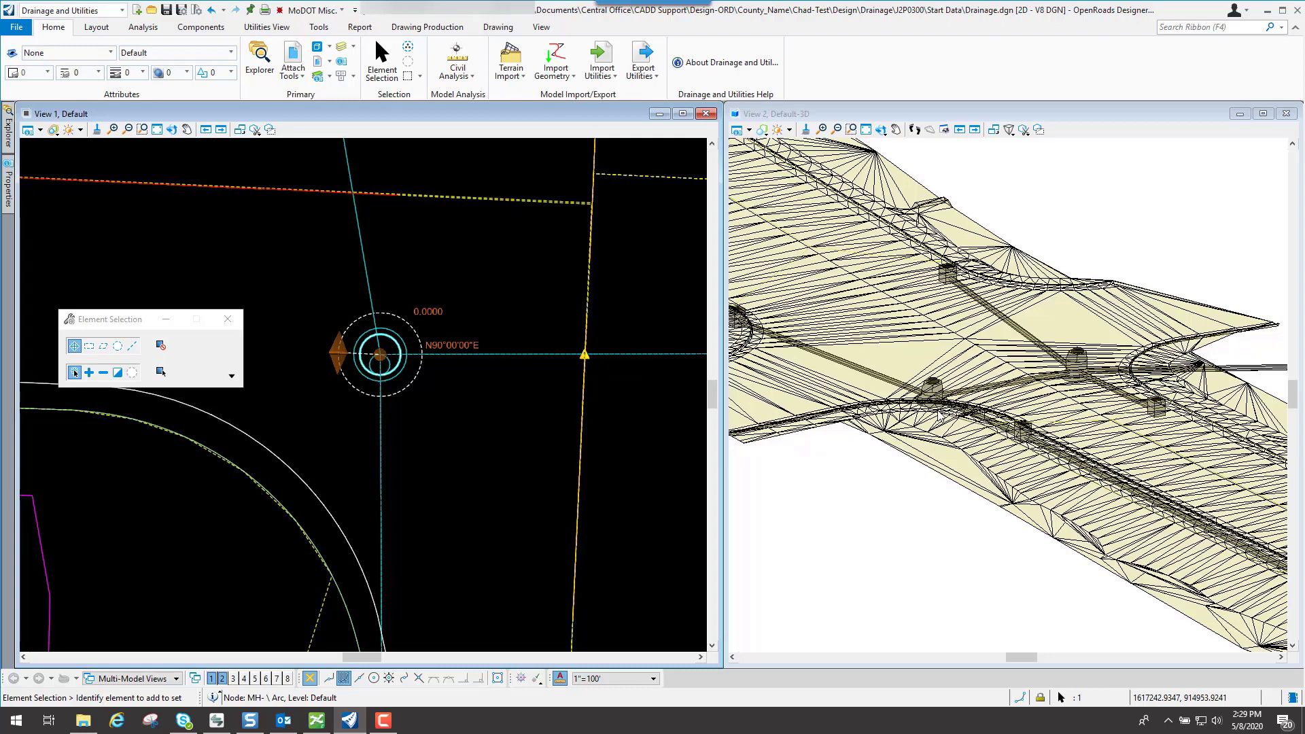
pyautogui.scroll(-4, 510, 333)
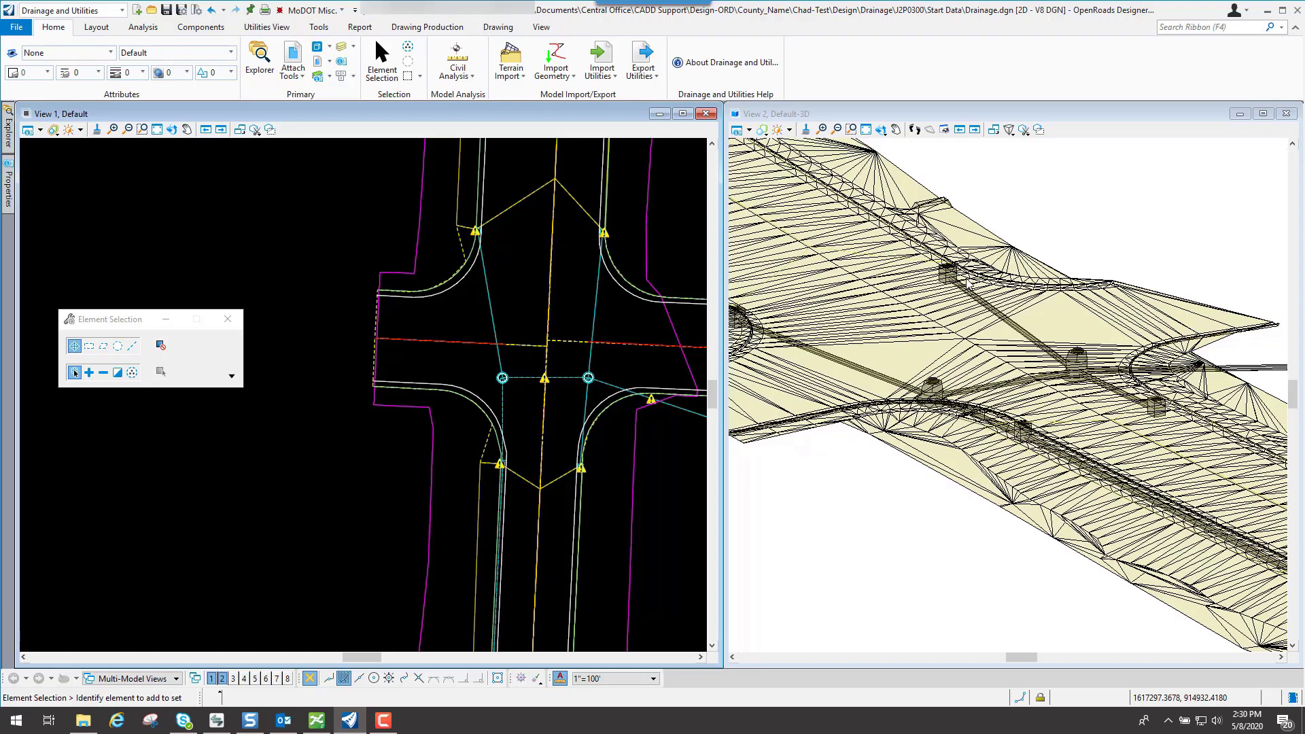
pyautogui.click(142, 27)
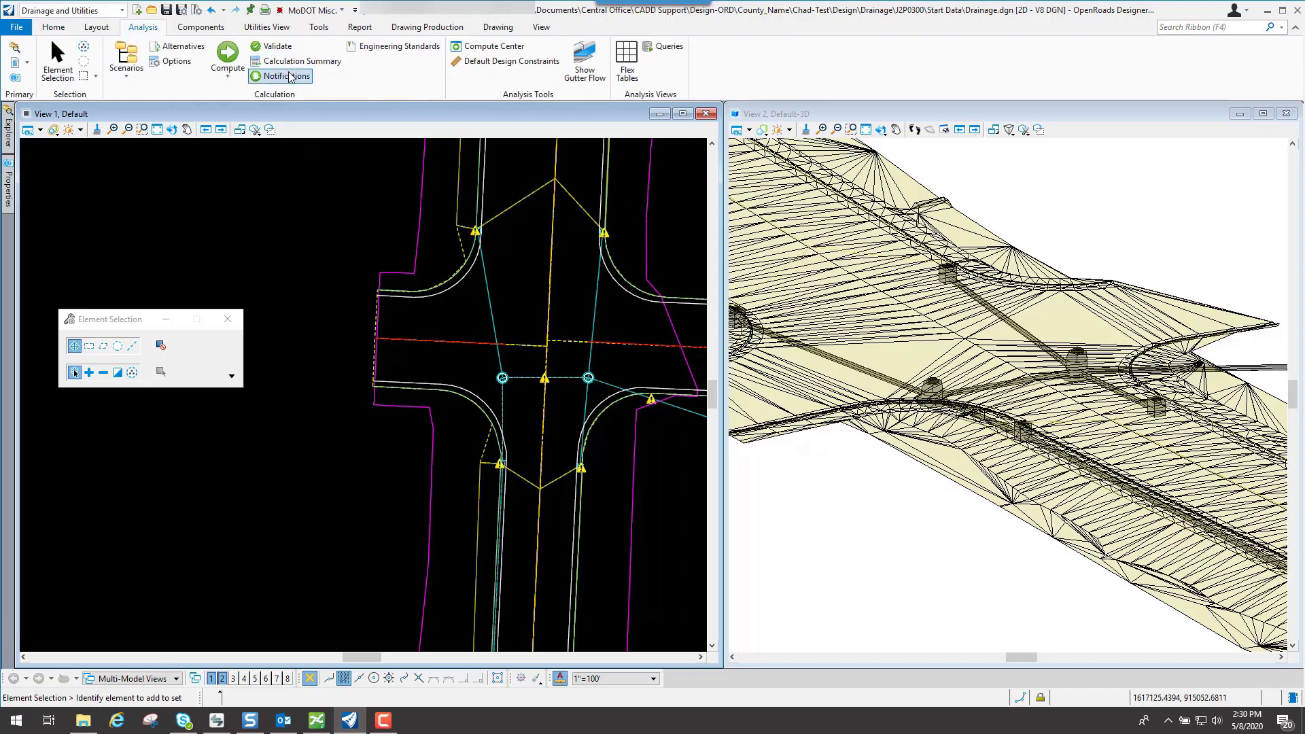
pyautogui.click(232, 58)
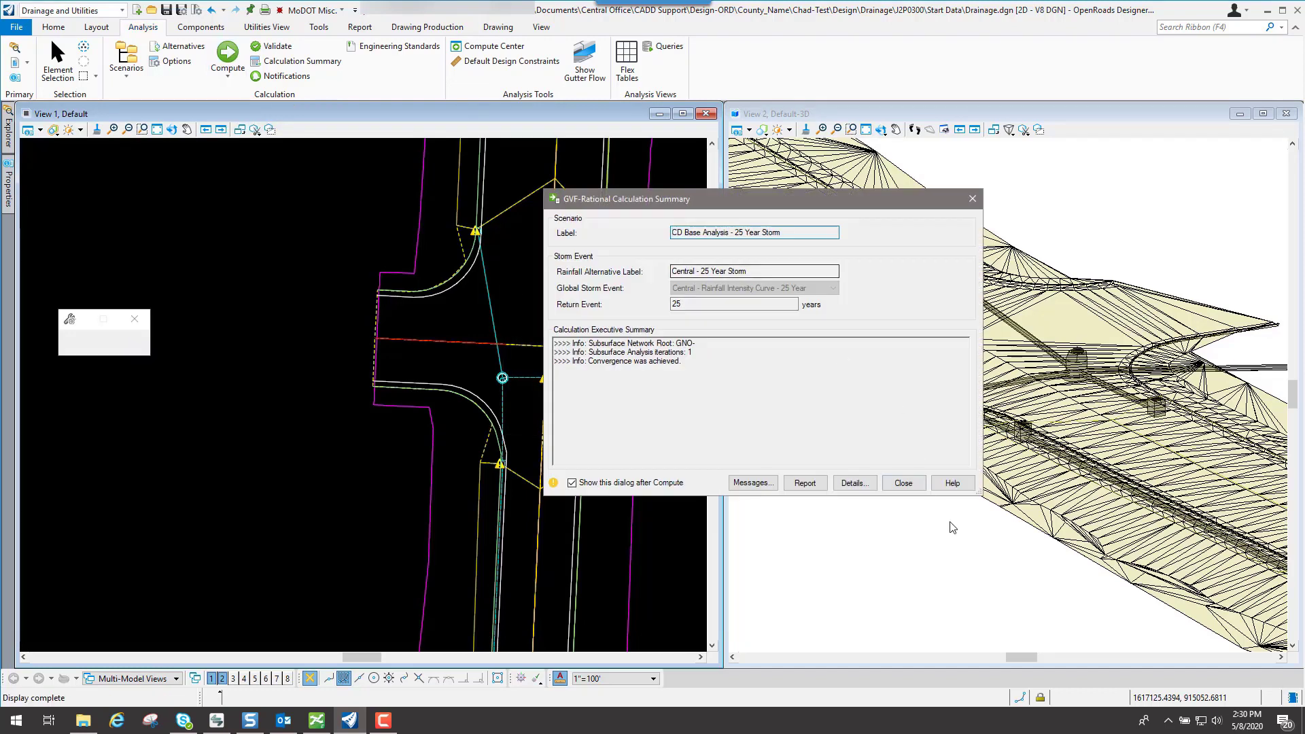
pyautogui.click(909, 484)
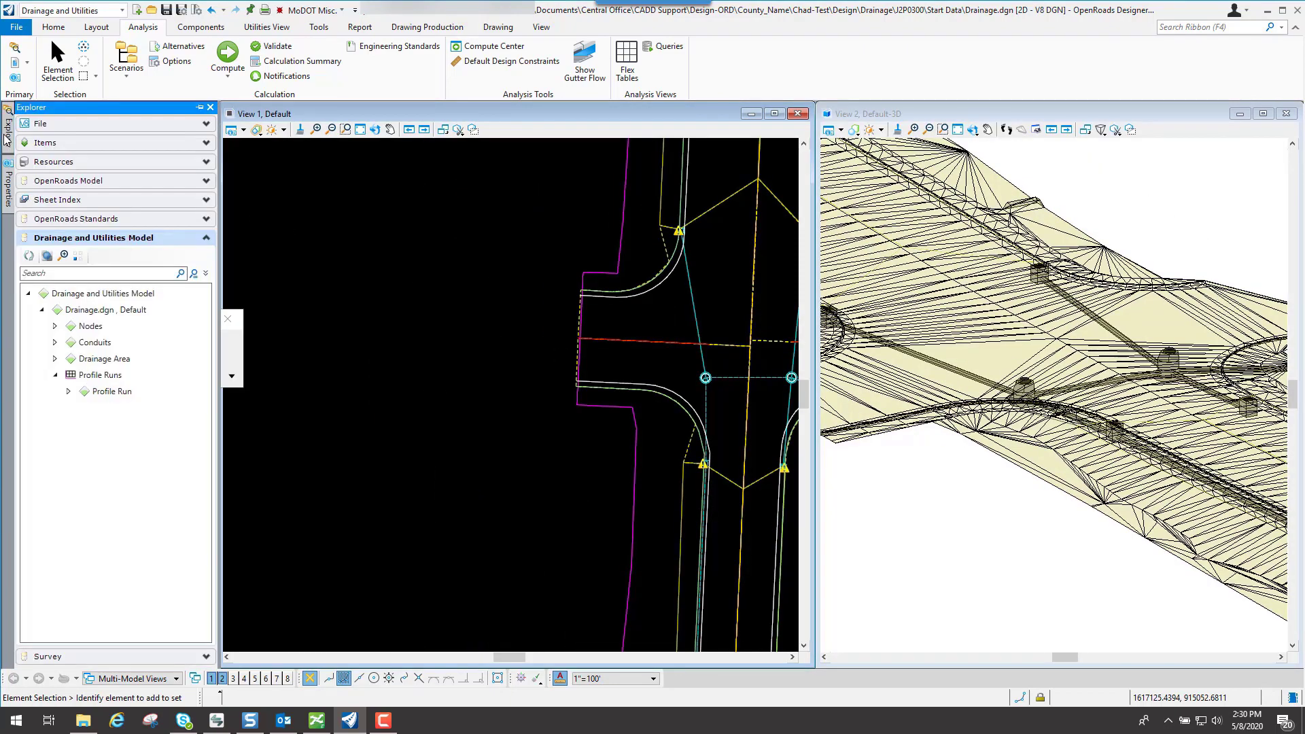
# - Open the engineering profile of the existing profile run, review the hydraulic grade line along the conduits, and close it
pyautogui.rightClick(112, 391)
pyautogui.click(183, 417)
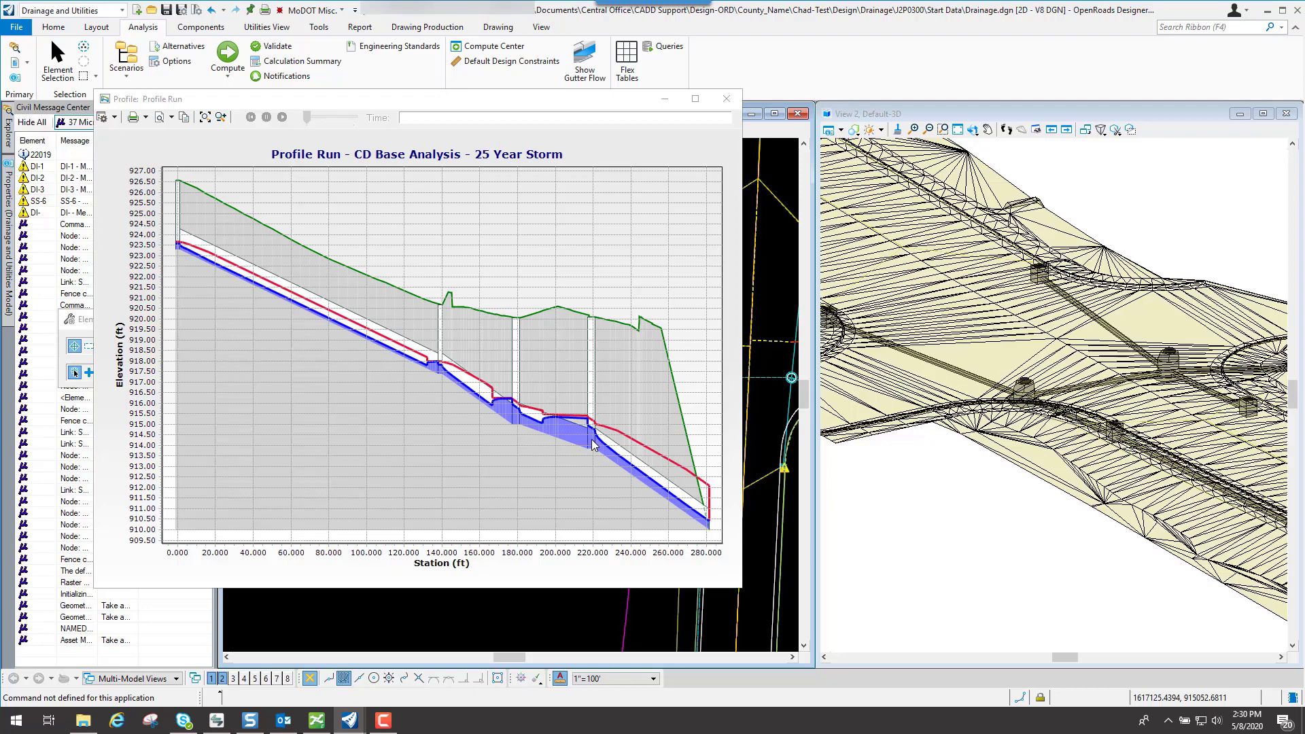
pyautogui.press('Escape')
# - Close the 3D view, maximize the plan view, collapse the message center, and show the whole roadway corridor
pyautogui.scroll(-1, 556, 437)
pyautogui.click(1286, 113)
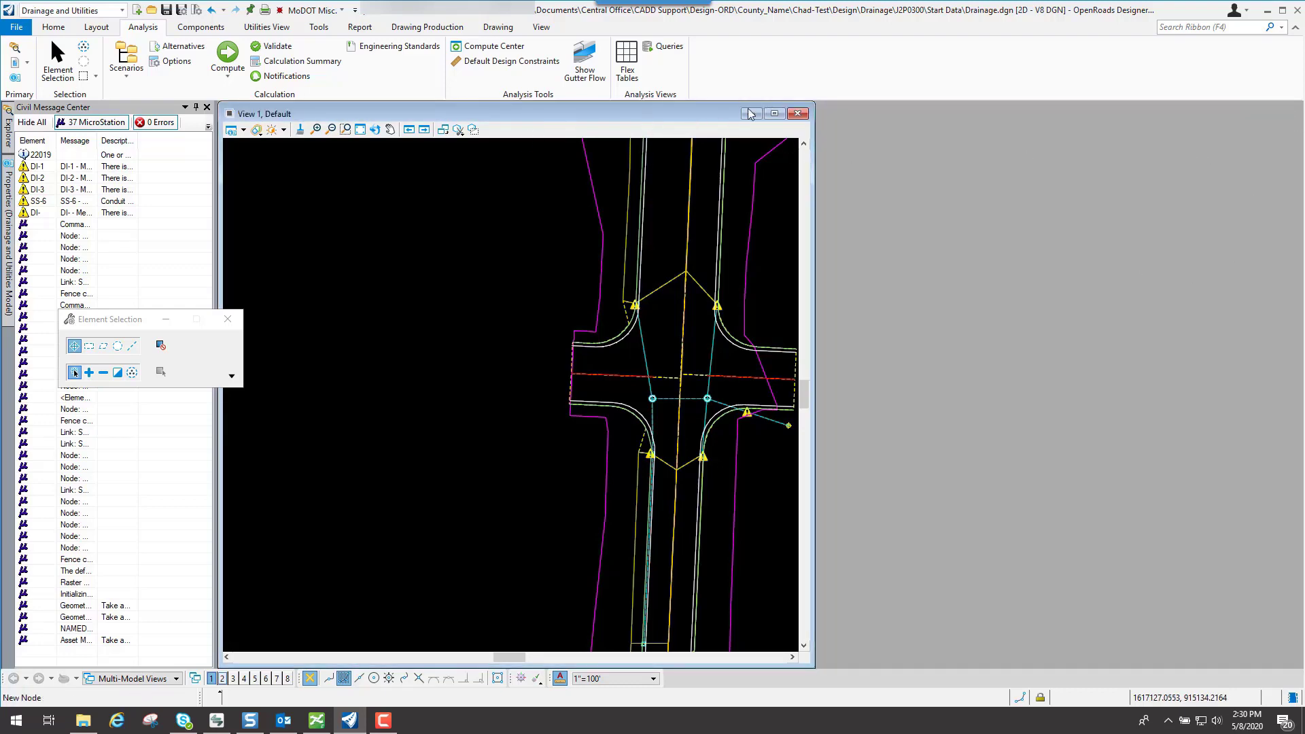
pyautogui.click(774, 113)
pyautogui.click(197, 108)
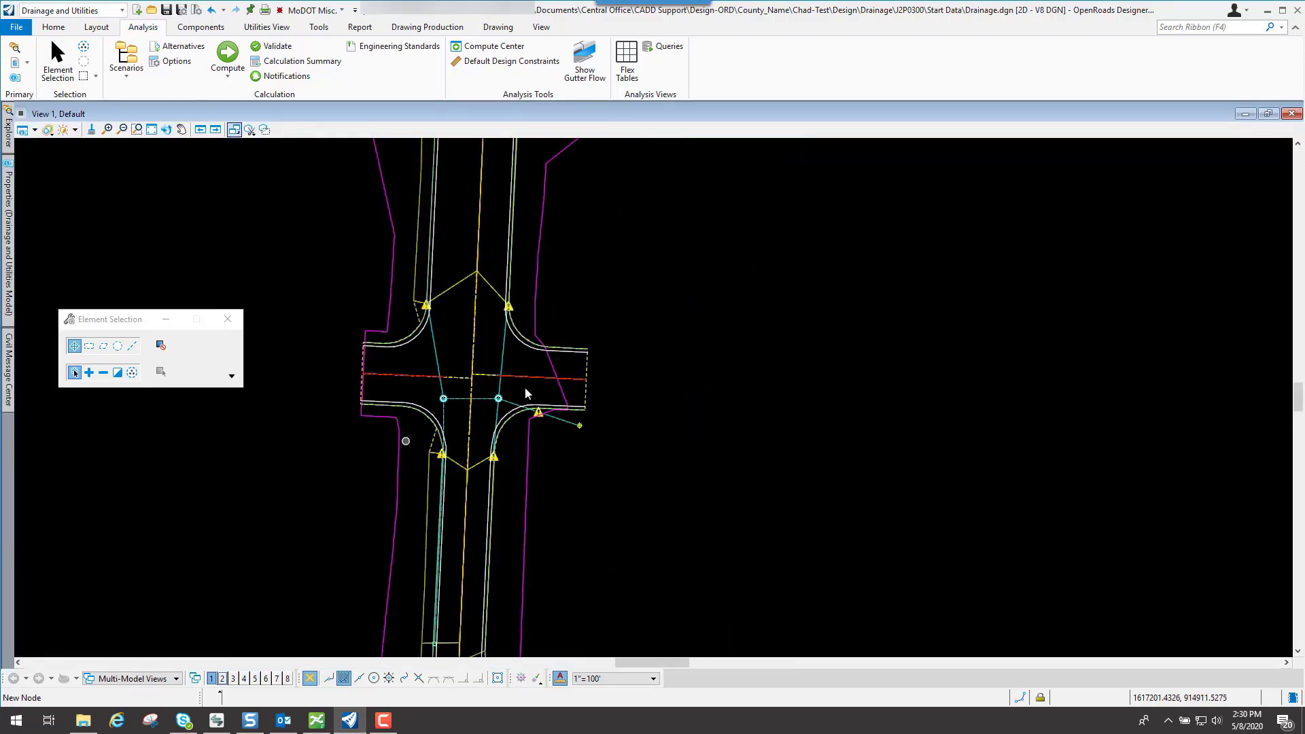
pyautogui.scroll(-2, 571, 462)
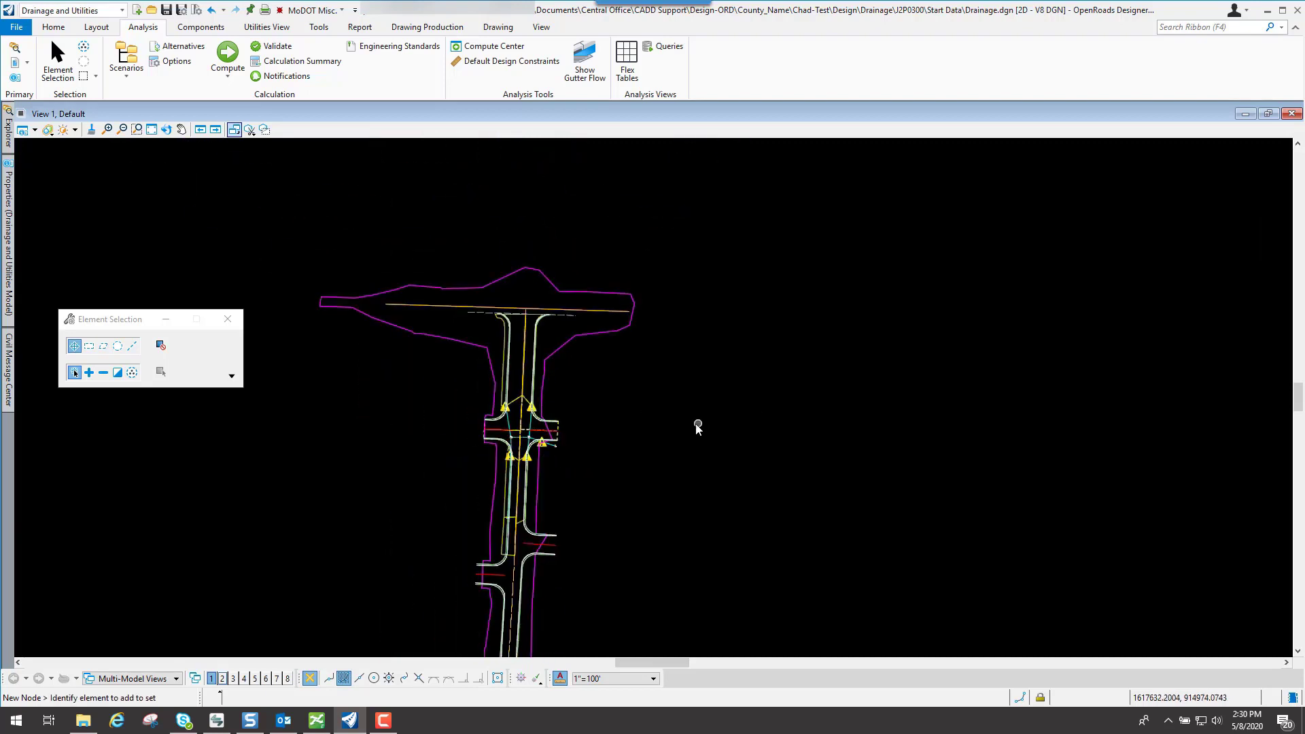
pyautogui.scroll(1, 369, 577)
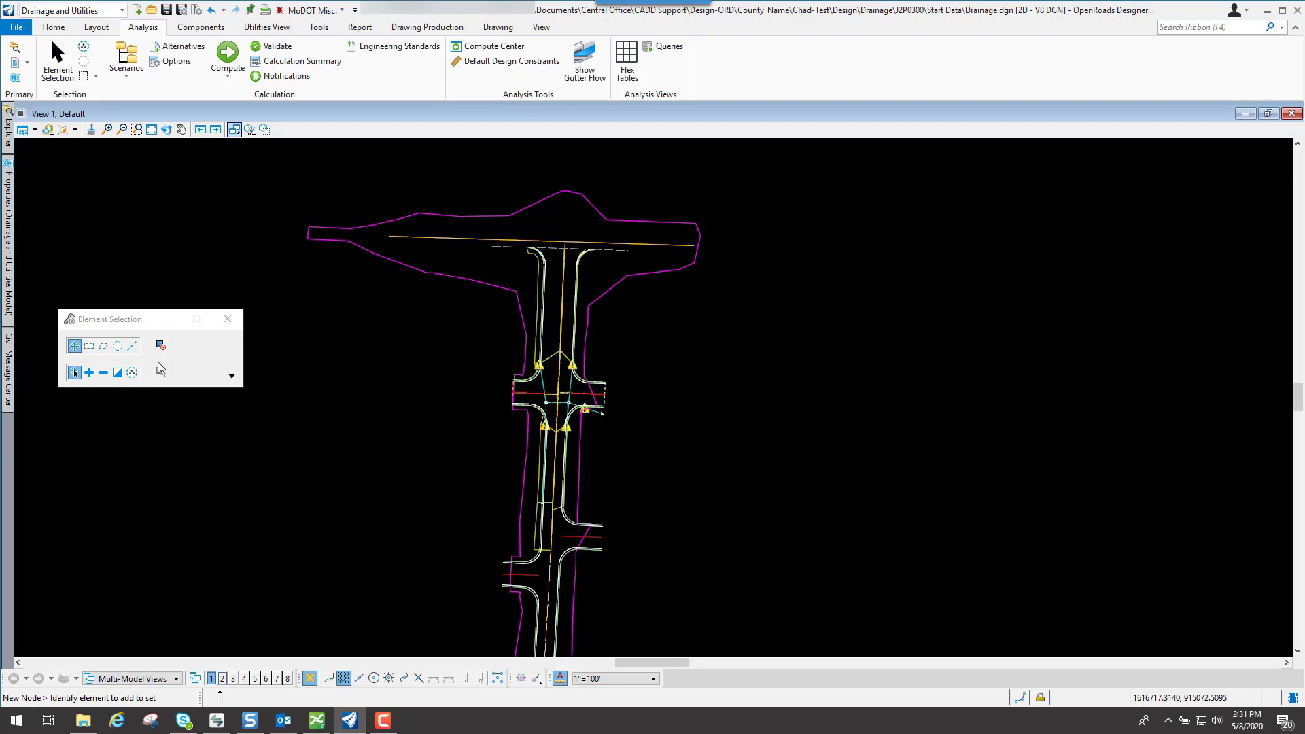
# - Save the drainage drawing and update its server copy
pyautogui.click(17, 27)
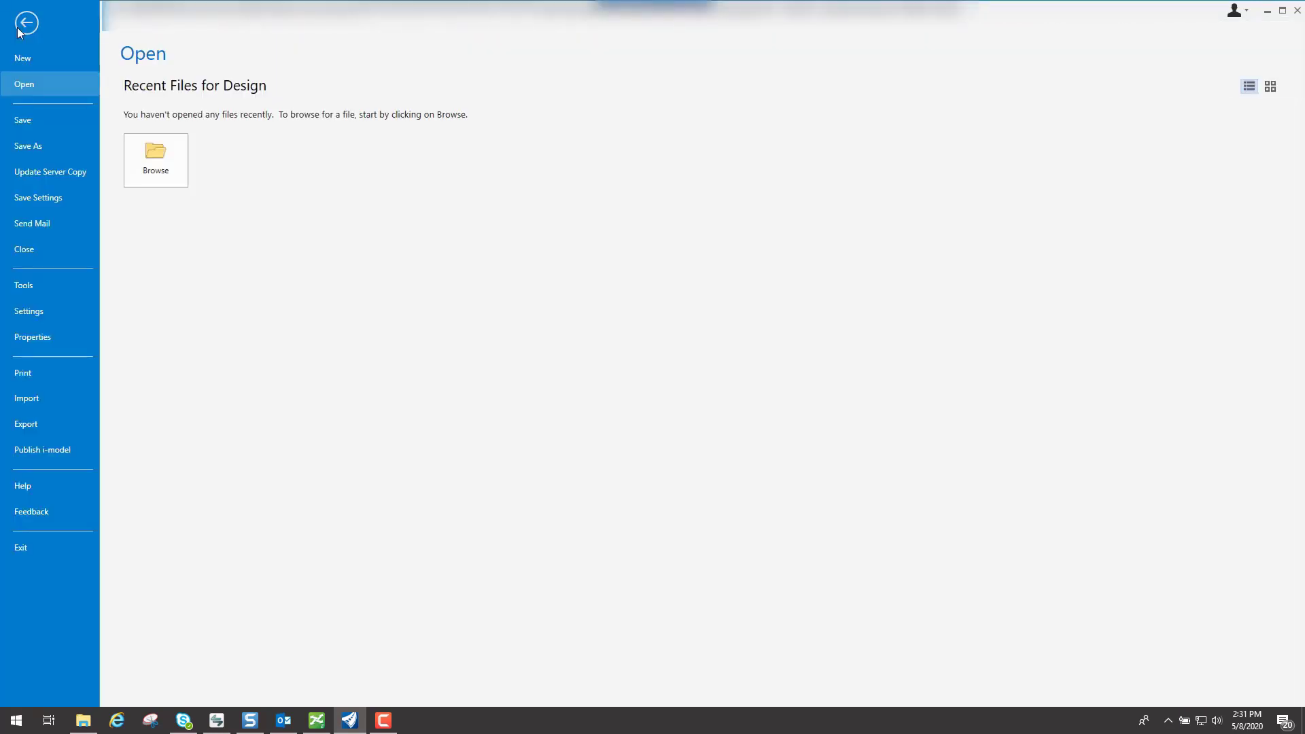
pyautogui.click(34, 120)
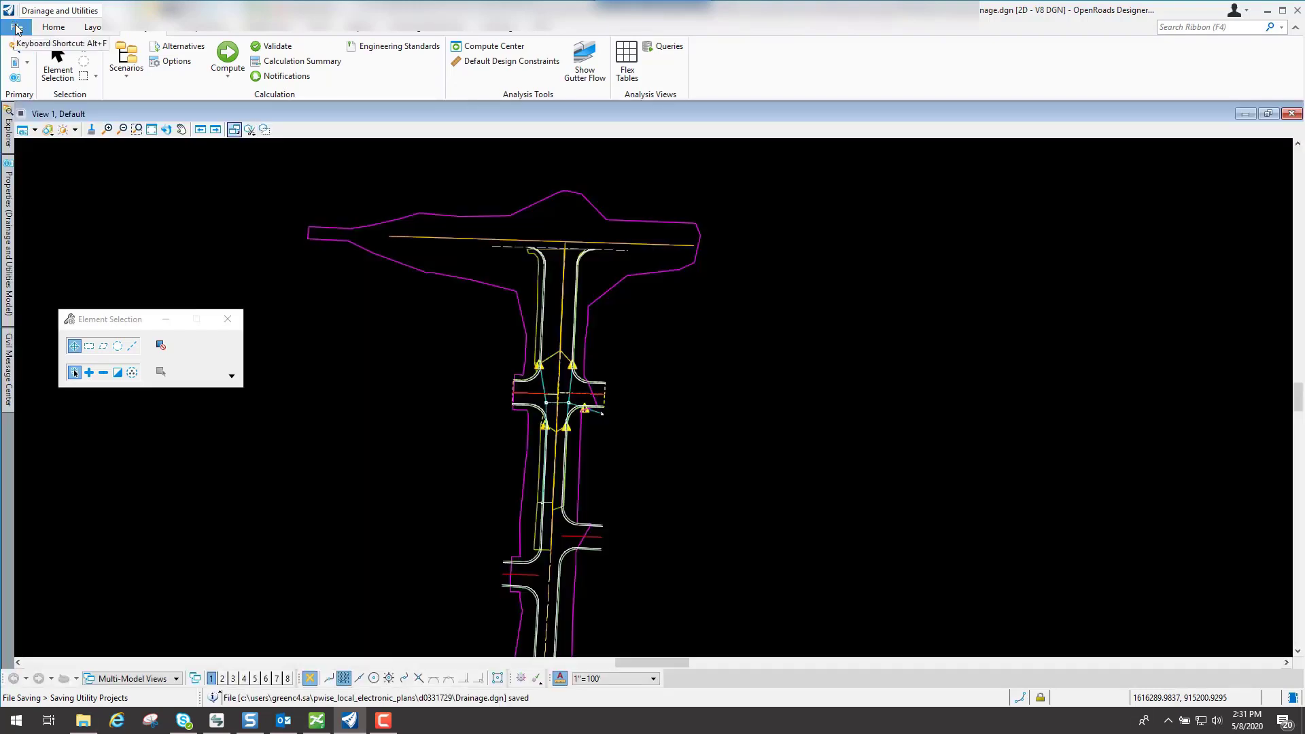
pyautogui.click(16, 27)
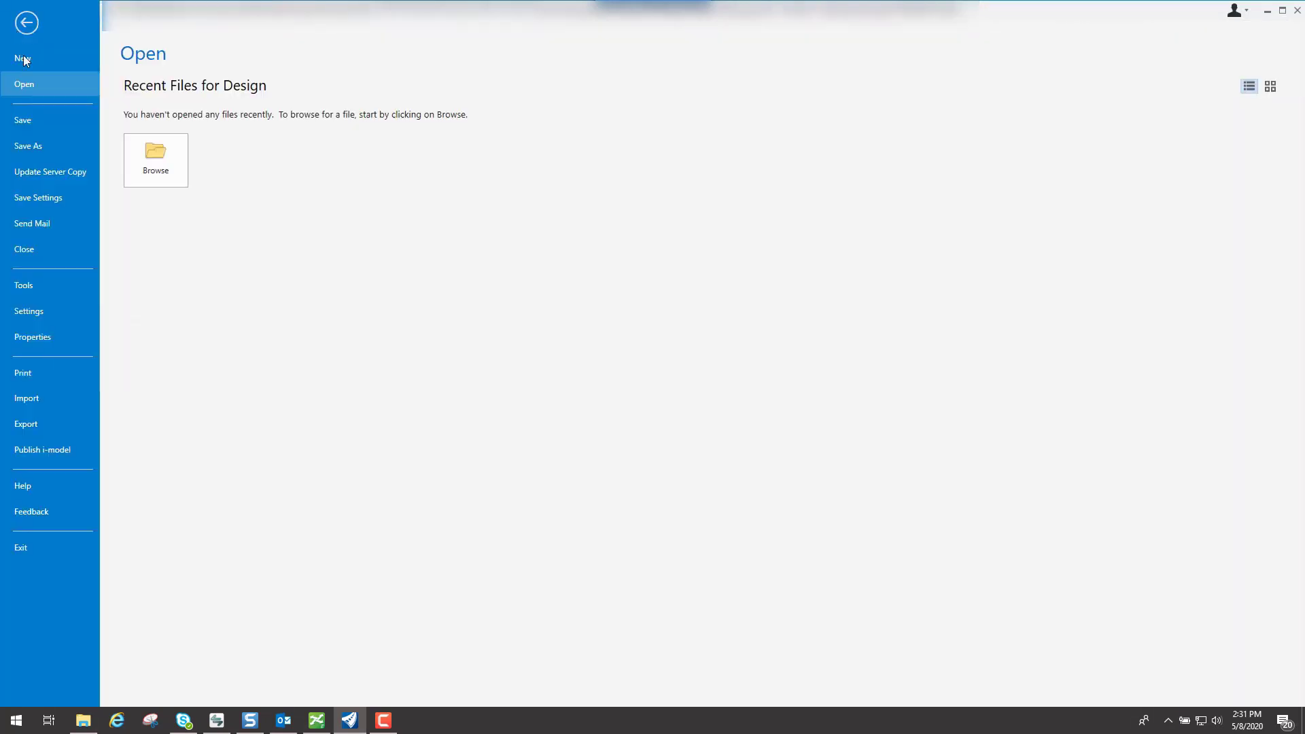
pyautogui.click(47, 172)
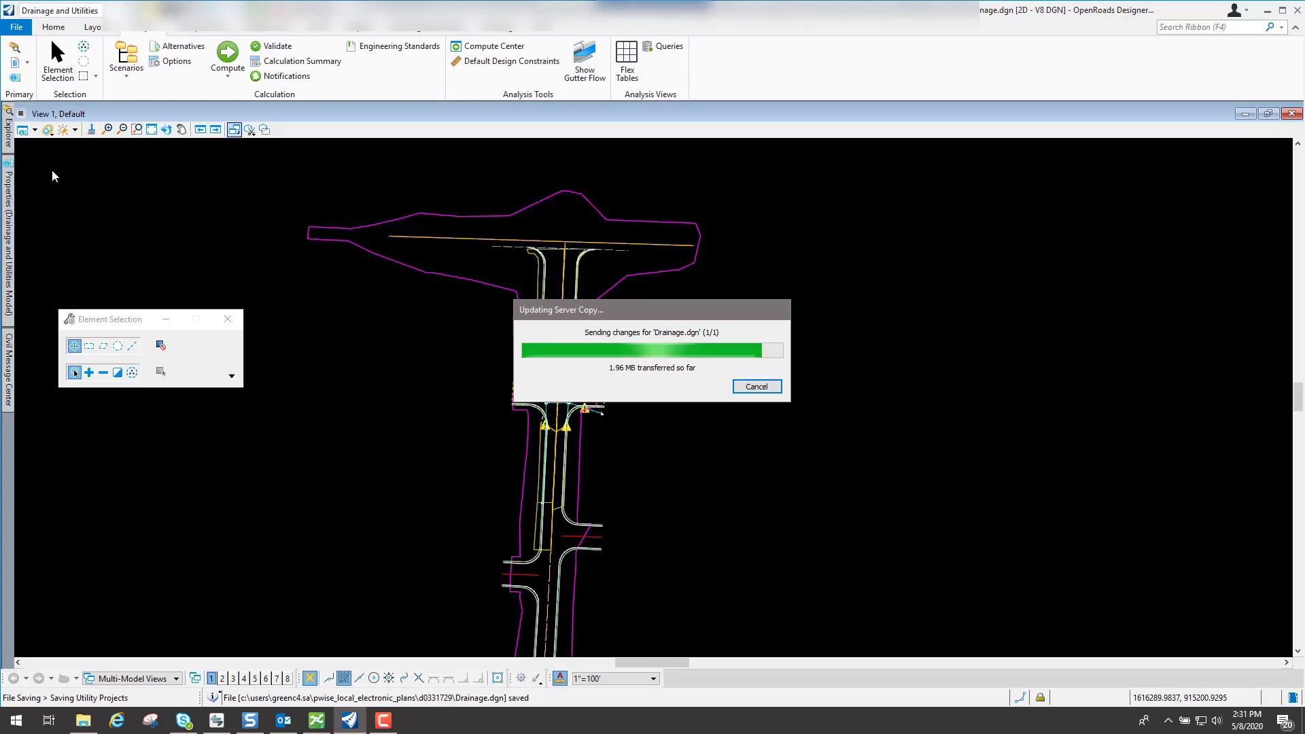
# - Save a copy of the drawing with document name and file name Drainage_DS.dgn, and check in the original Drainage.dgn
pyautogui.click(17, 27)
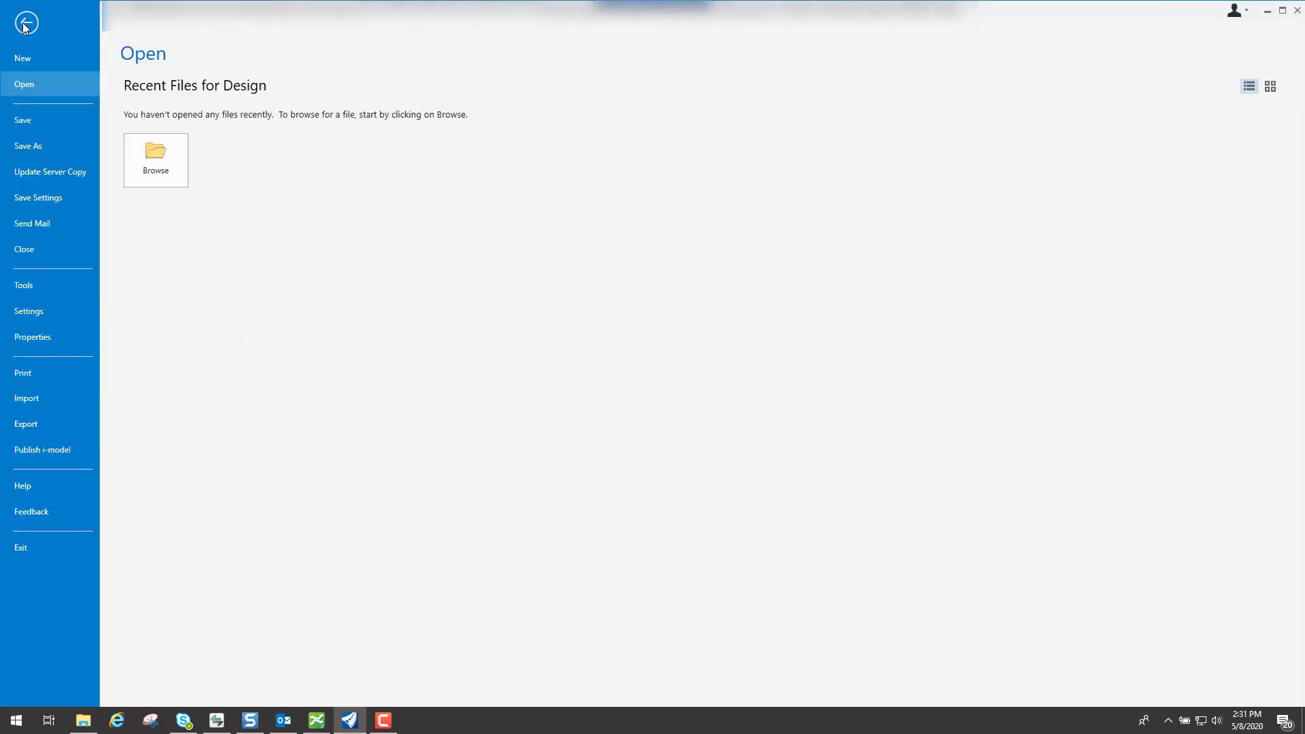
pyautogui.click(48, 147)
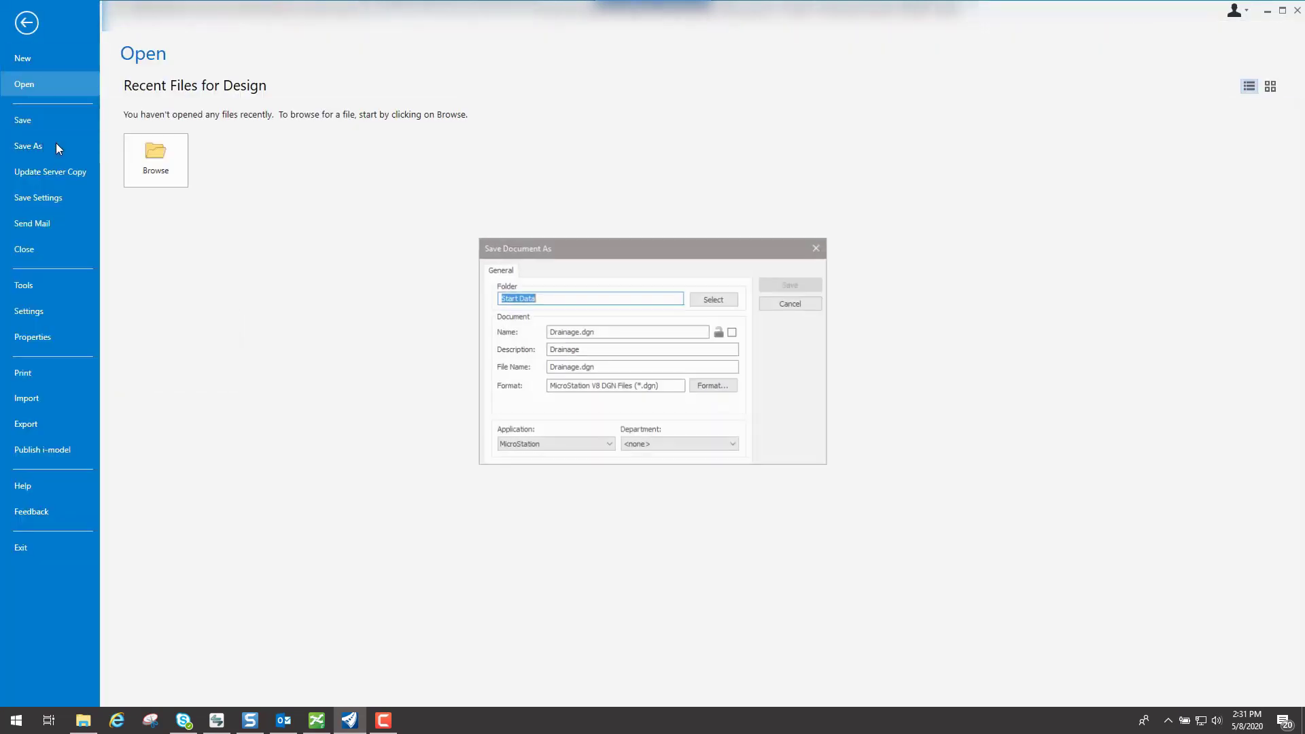
pyautogui.click(577, 333)
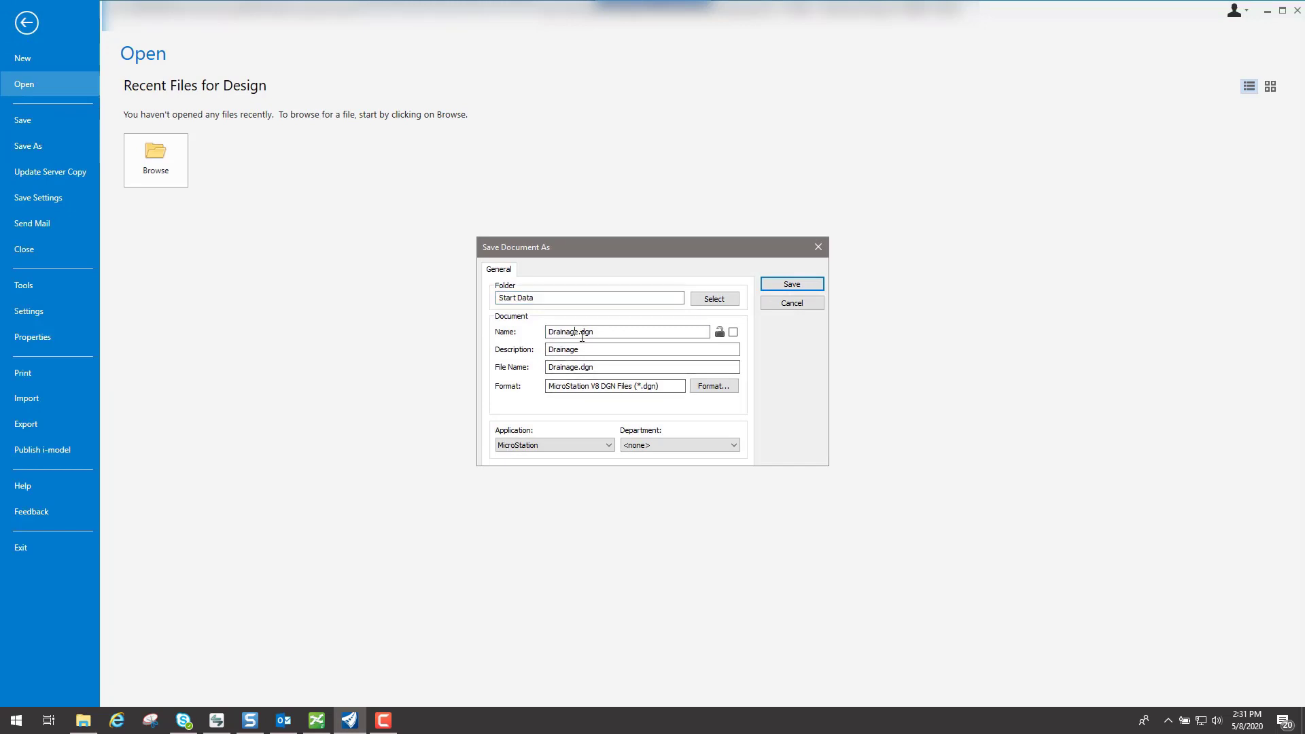
pyautogui.write('-DS')
pyautogui.press('BackSpace')
pyautogui.press('BackSpace')
pyautogui.press('BackSpace')
pyautogui.write('_DS')
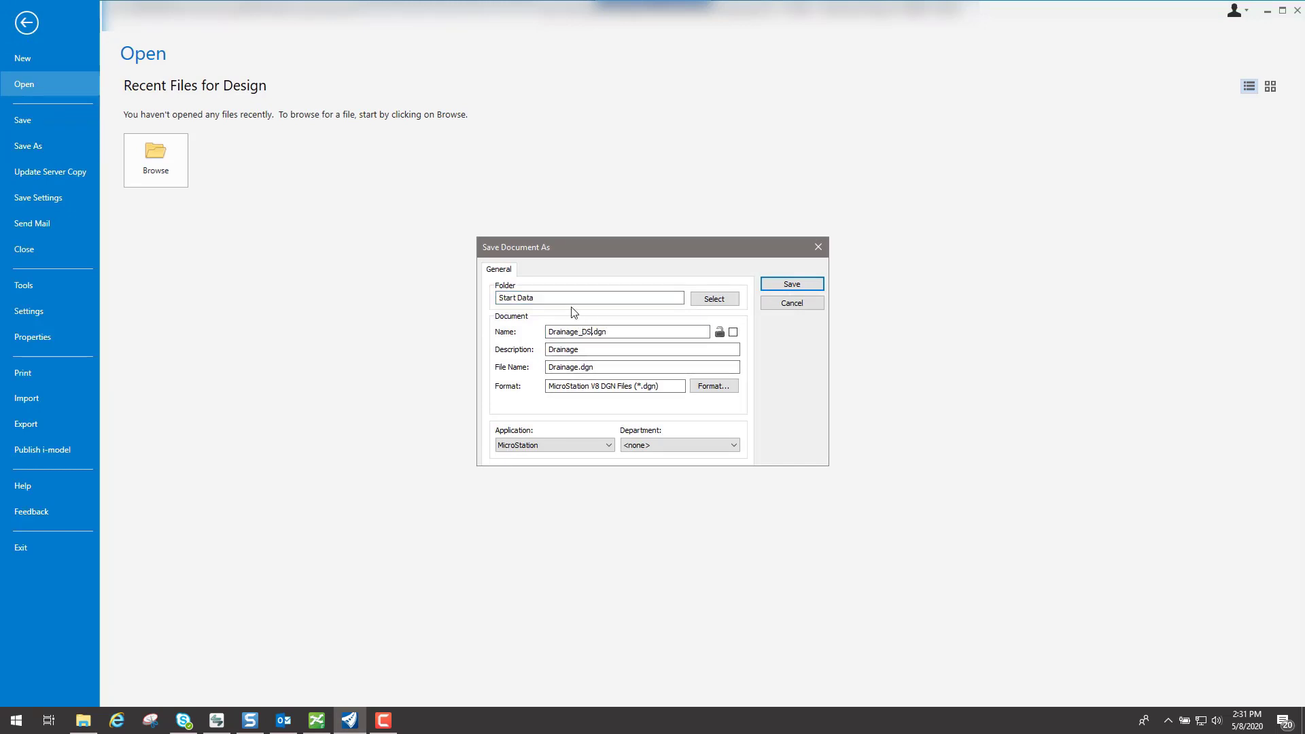
pyautogui.click(580, 369)
pyautogui.write('_DS')
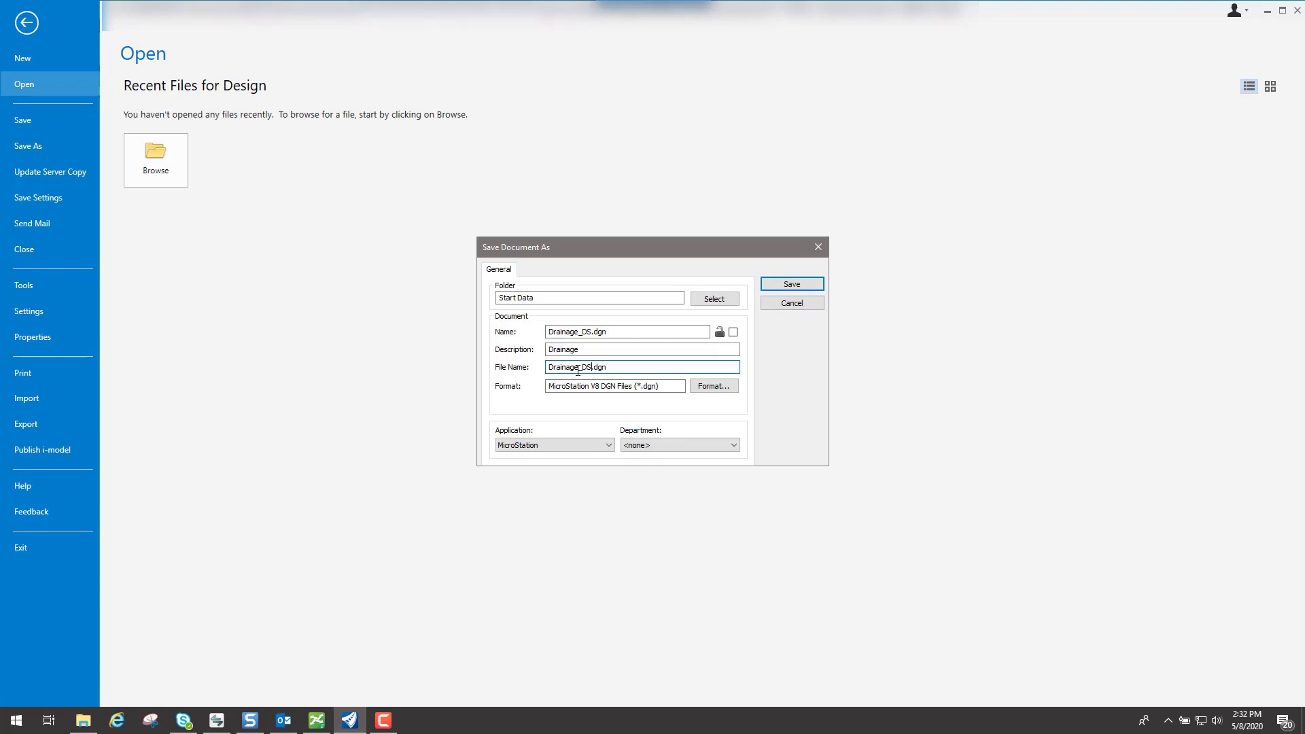
pyautogui.click(797, 288)
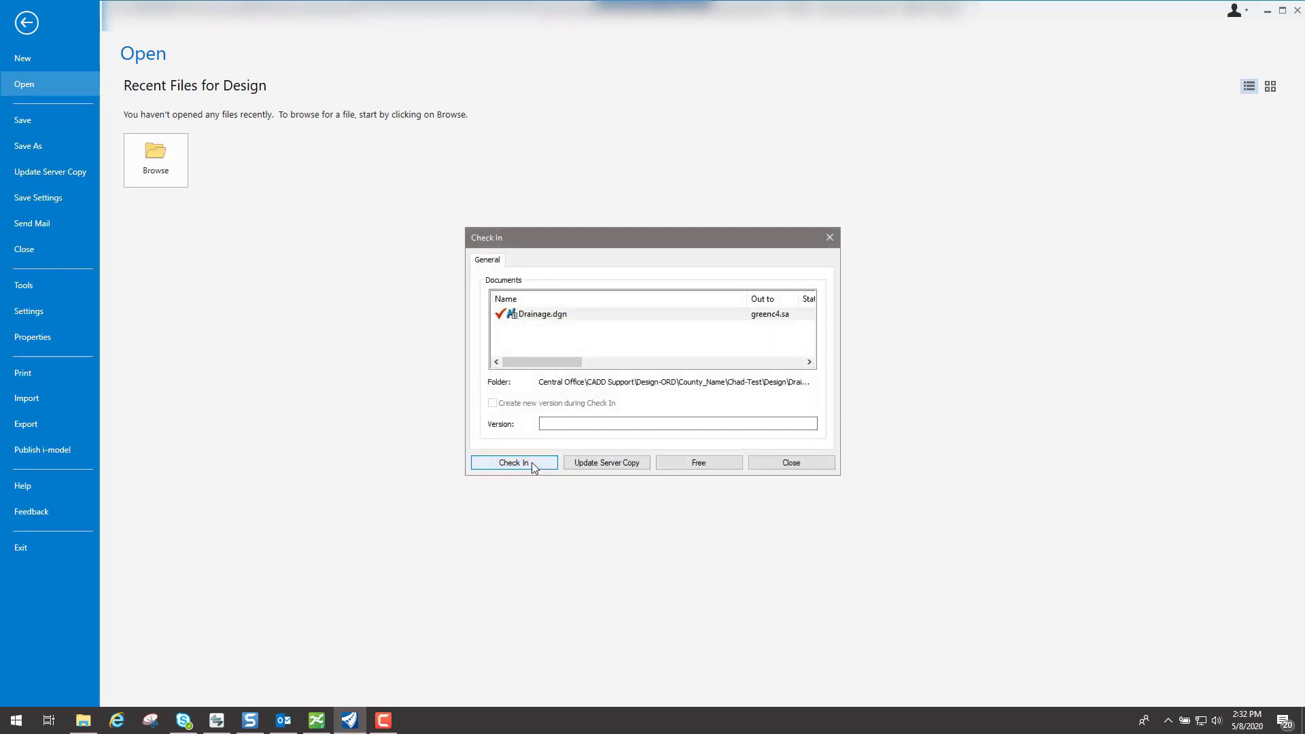
pyautogui.click(532, 462)
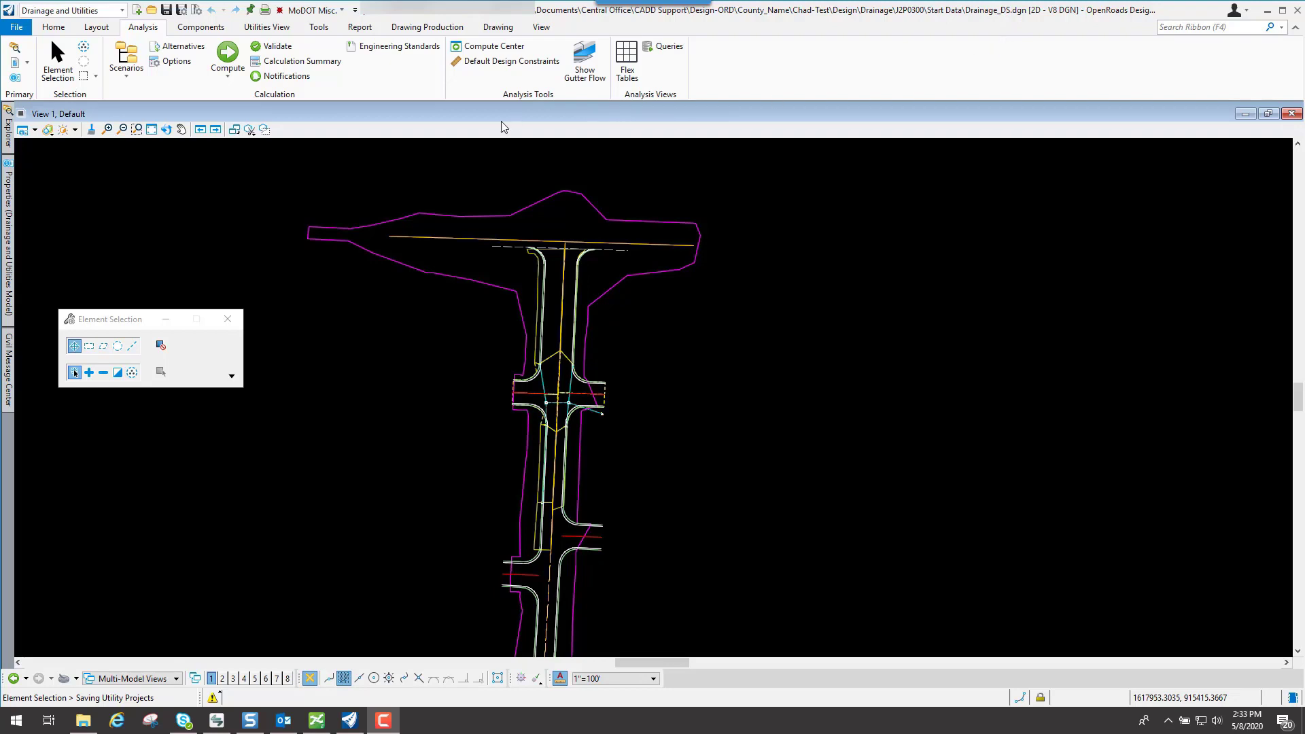
# - Open the Compute Center and make CD Base Design - 25 Year Storm the active scenario
pyautogui.click(494, 48)
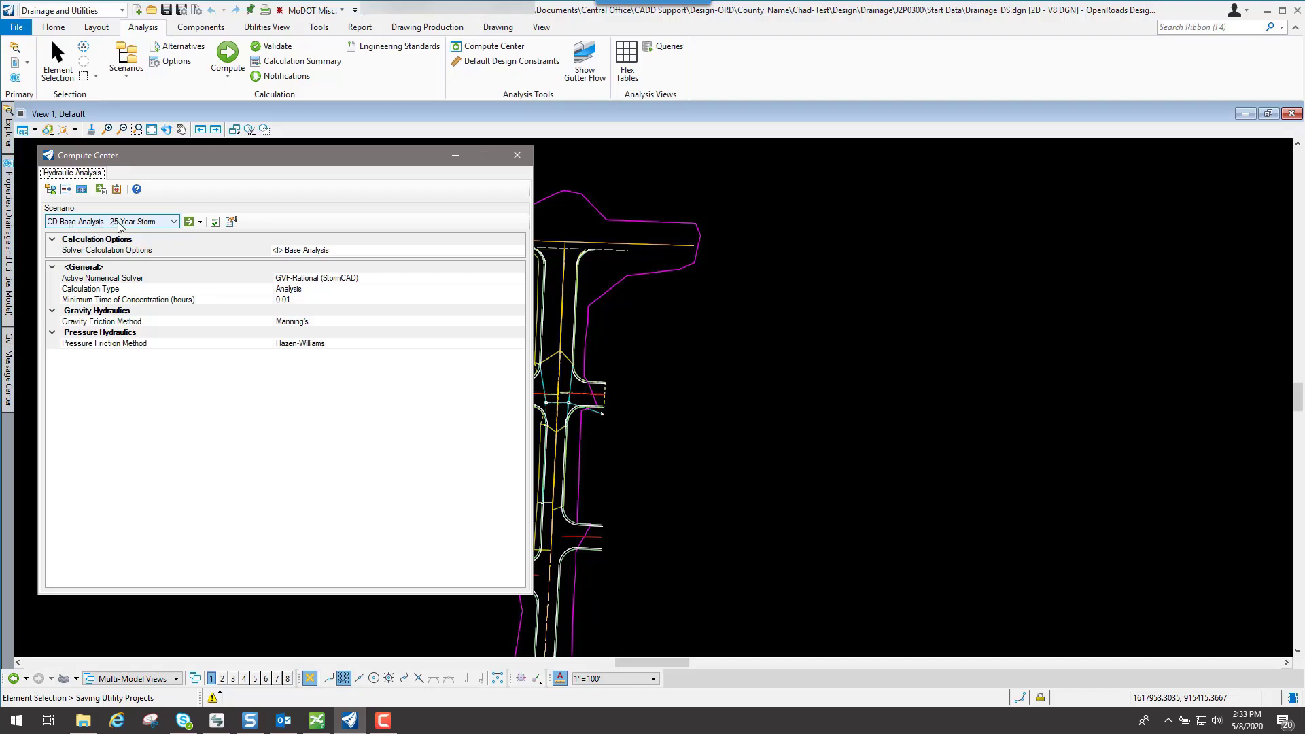
pyautogui.click(174, 221)
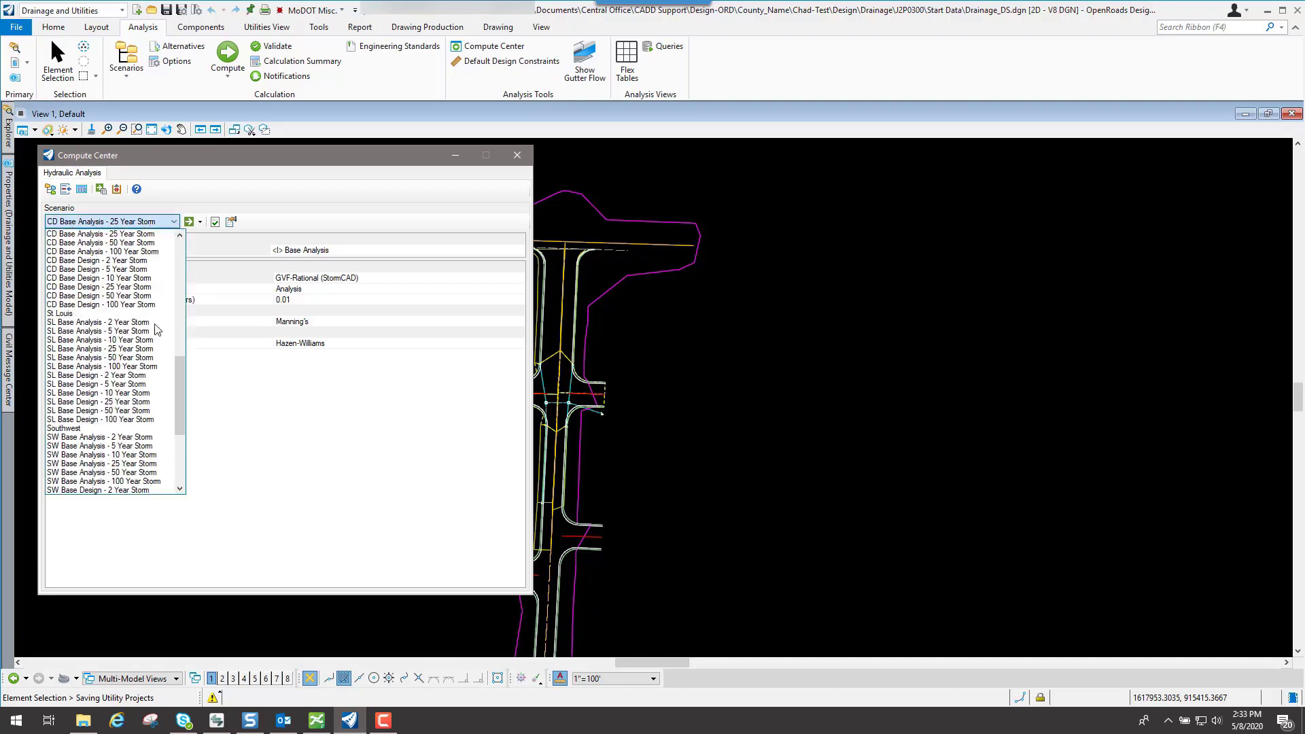
pyautogui.click(134, 289)
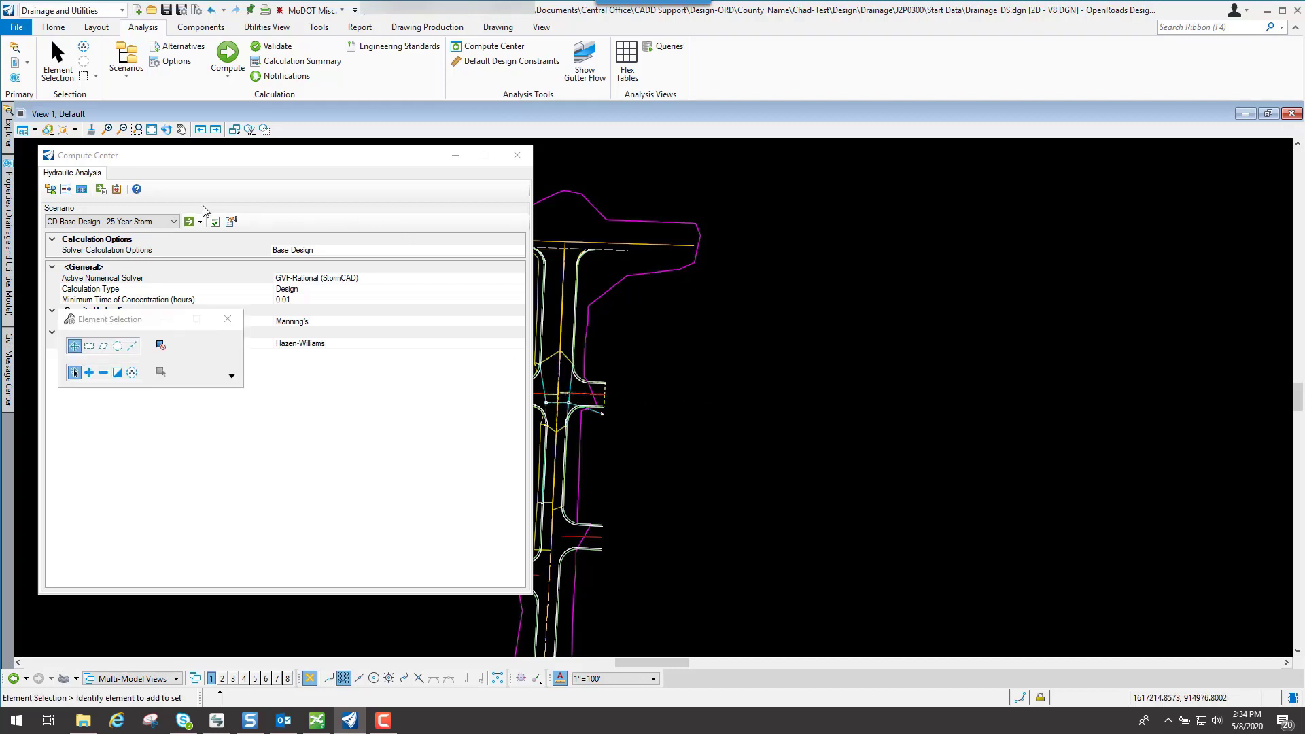
pyautogui.click(230, 155)
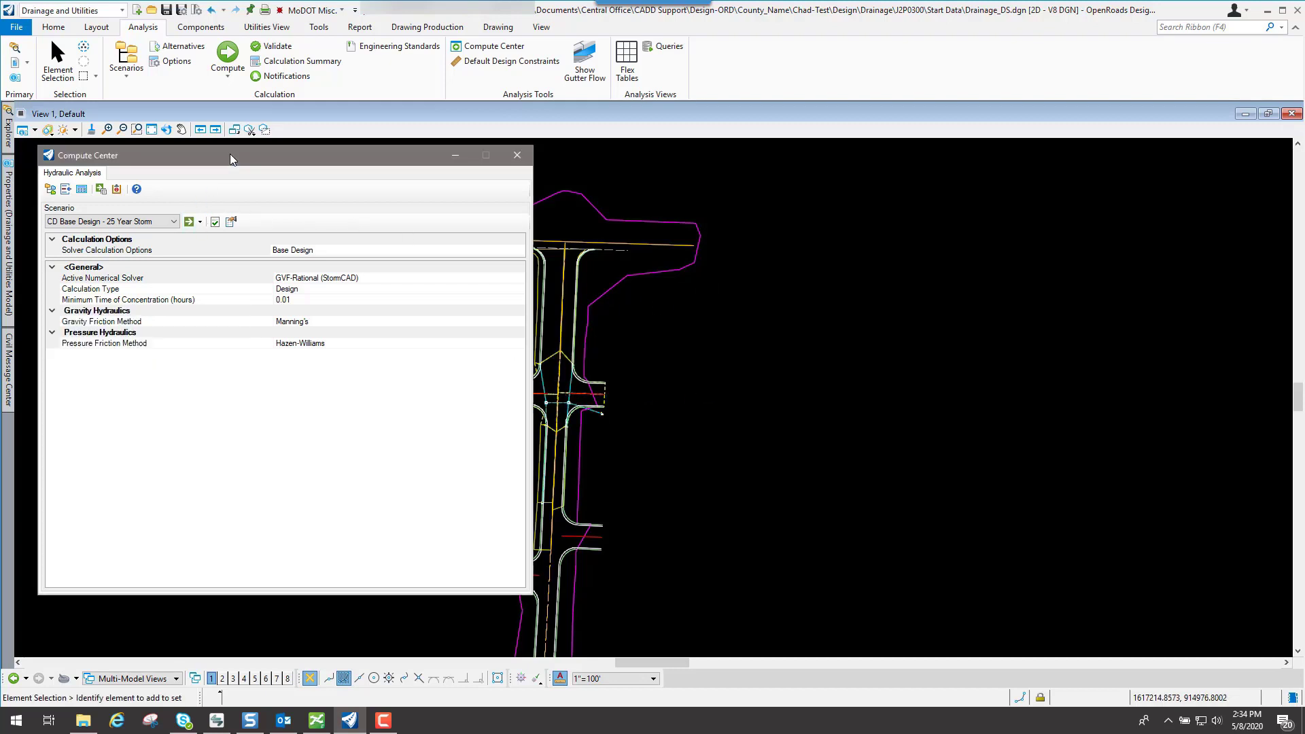
# - Compute the design scenario without creating a new physical alternative, and dismiss the calculation summary
pyautogui.click(189, 223)
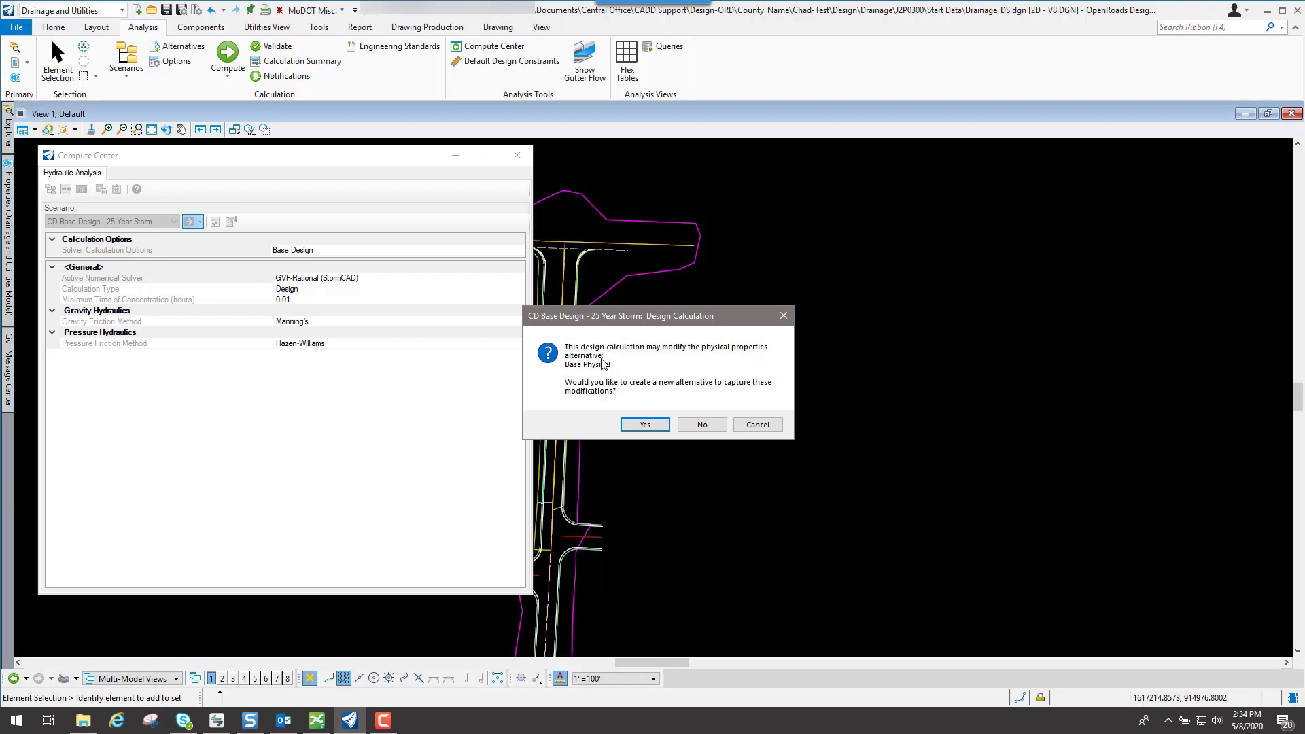
pyautogui.click(710, 428)
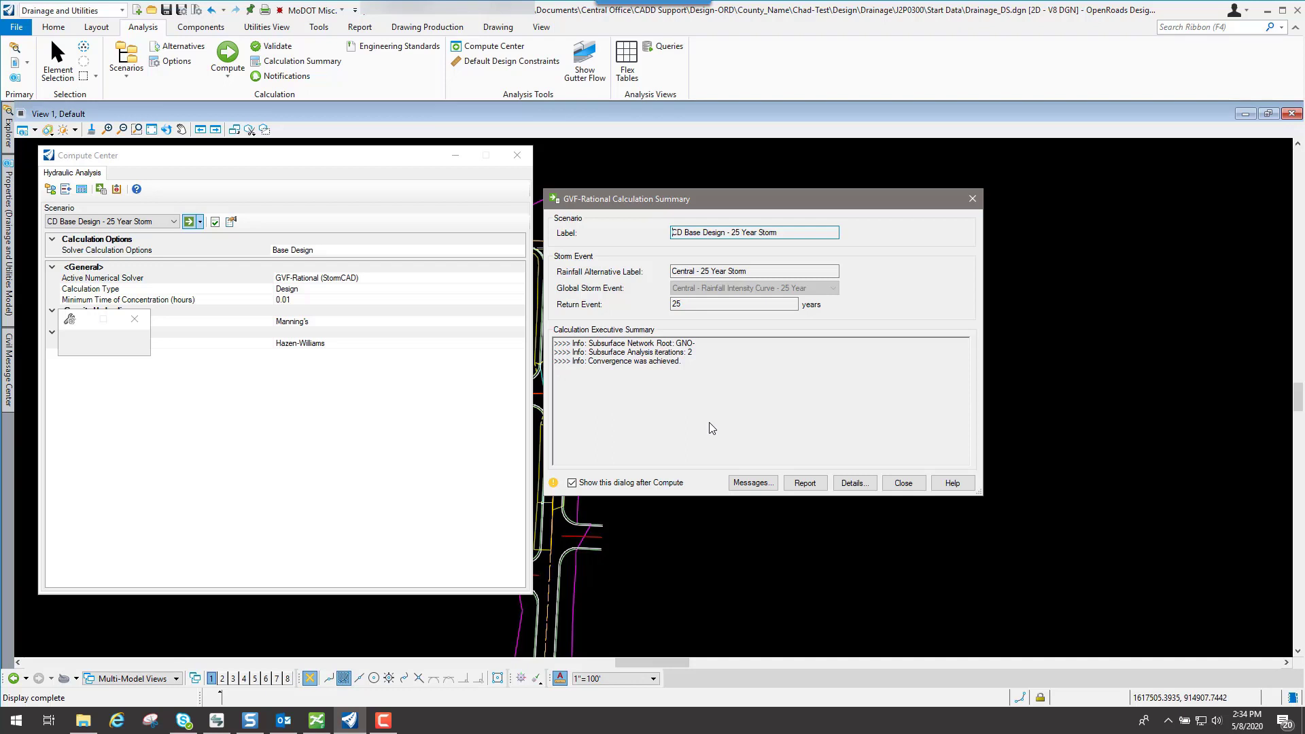
pyautogui.click(903, 483)
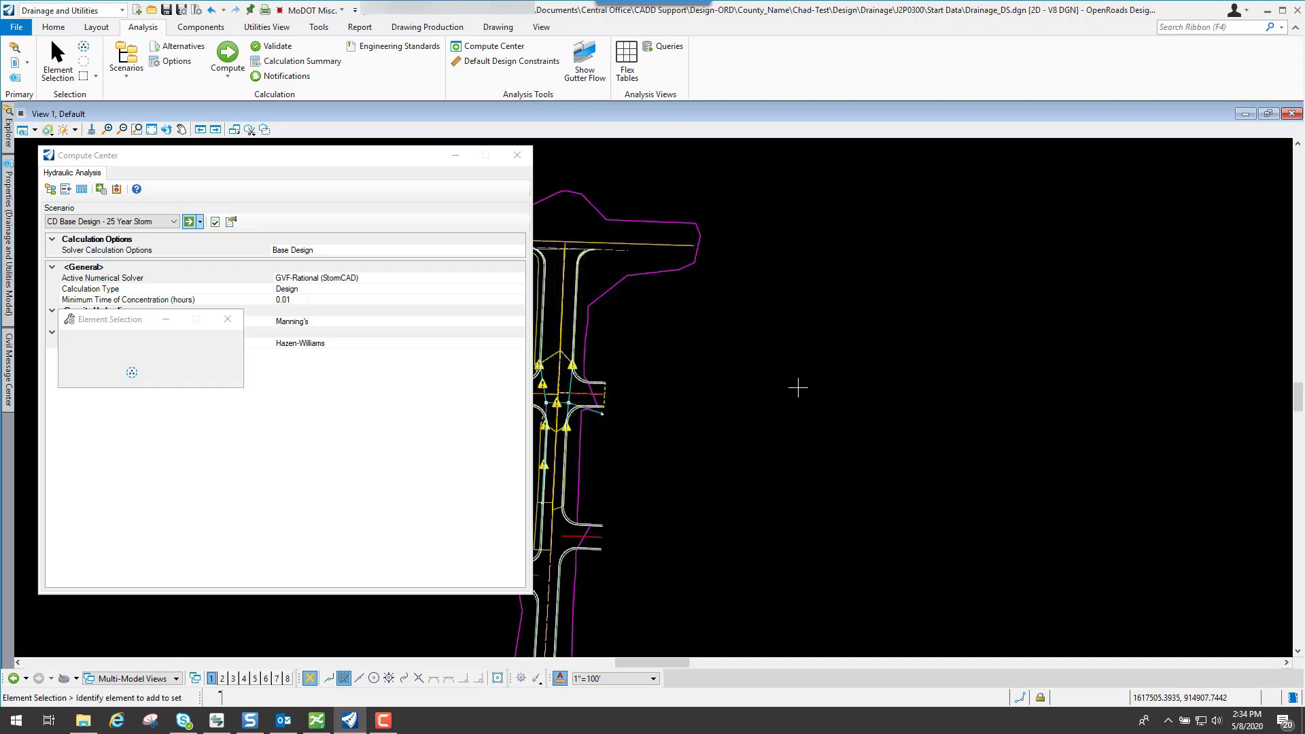
# - Close the Compute Center, view the analysis profile of the Profile Run in Drainage_DS.dgn, and close the profile
pyautogui.click(516, 154)
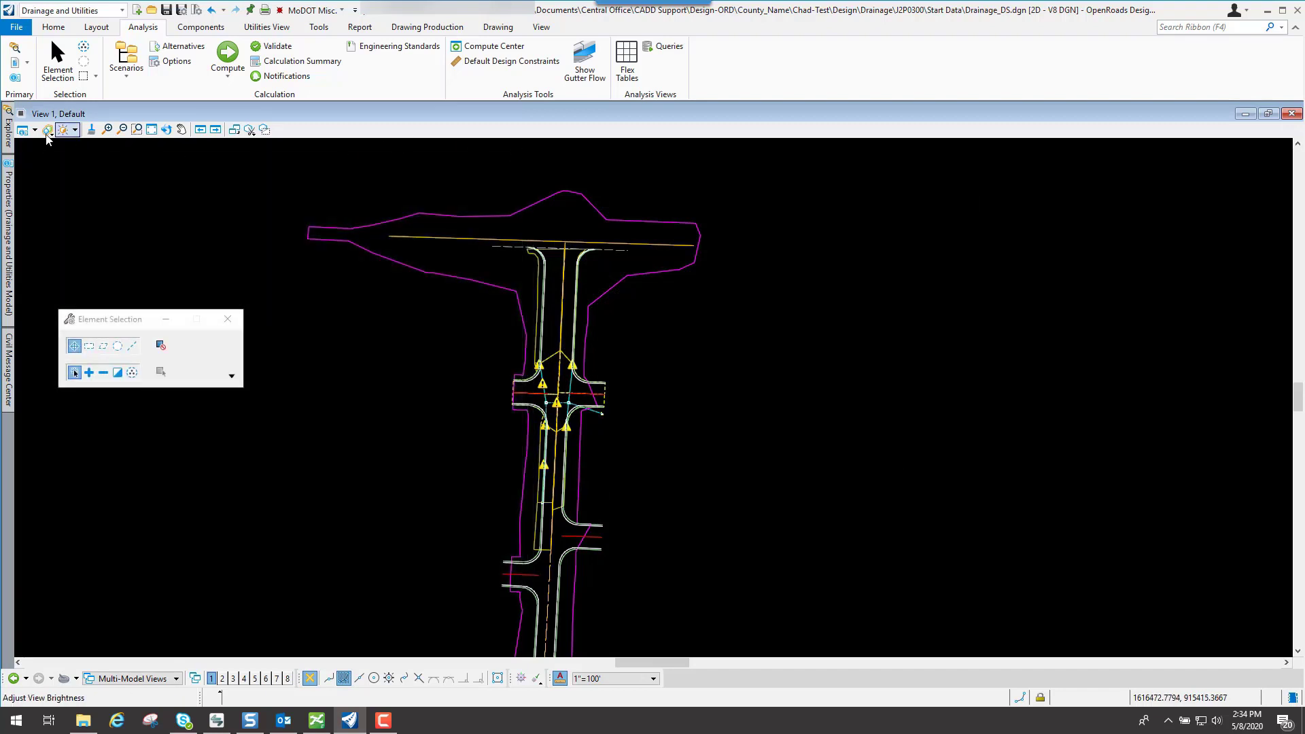
pyautogui.moveTo(8, 126)
pyautogui.click(28, 293)
pyautogui.click(41, 310)
pyautogui.click(56, 376)
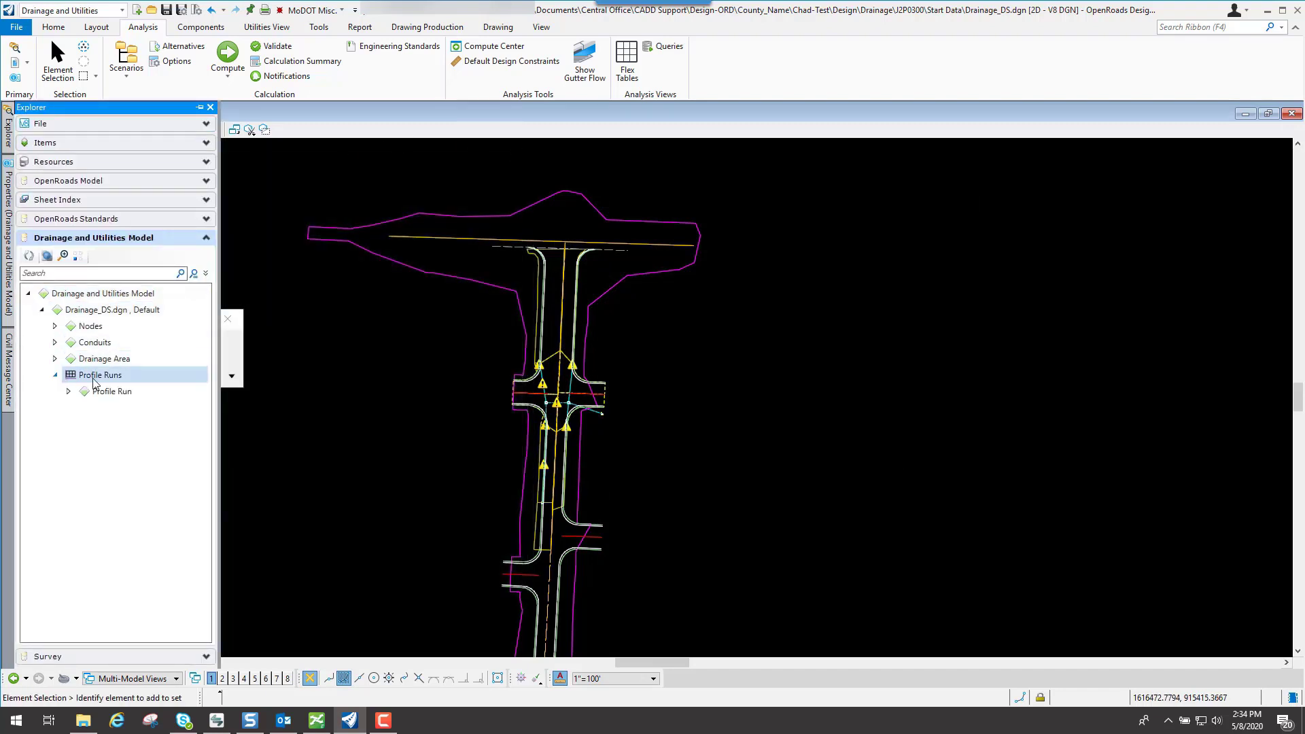
pyautogui.click(102, 392)
pyautogui.rightClick(115, 391)
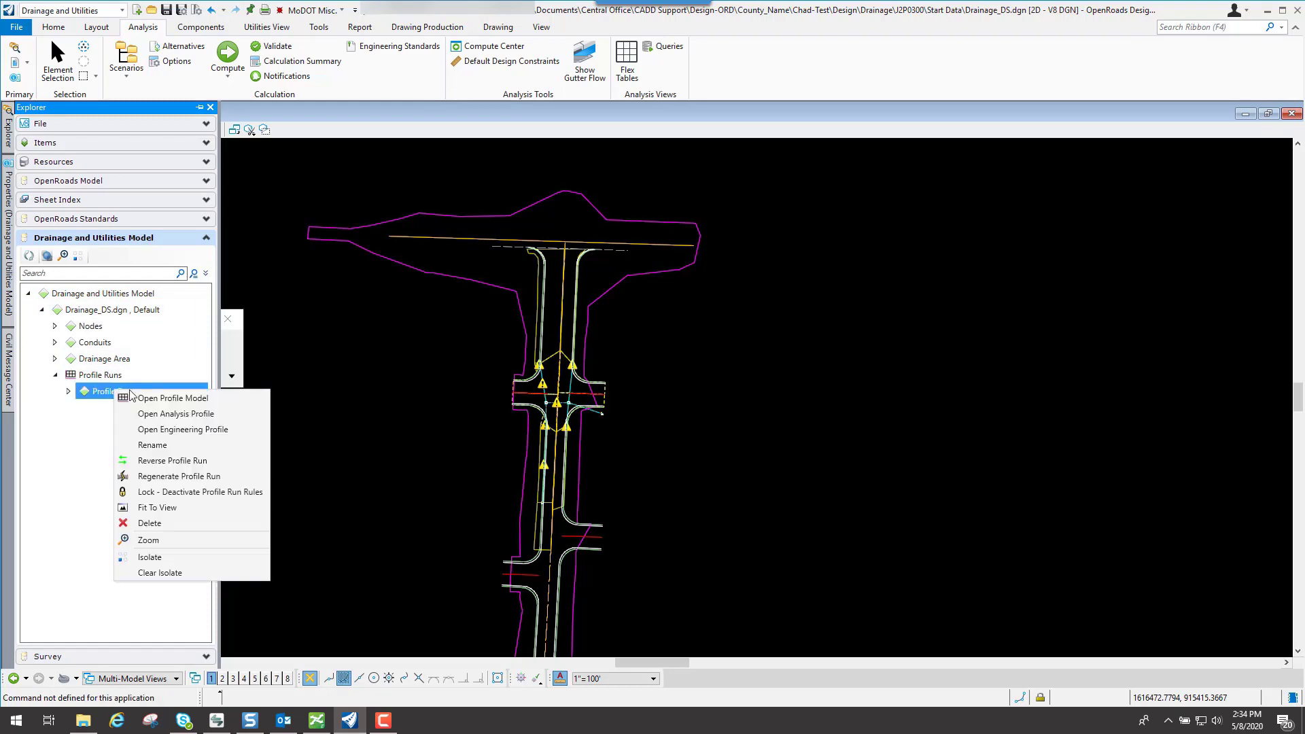
pyautogui.click(185, 415)
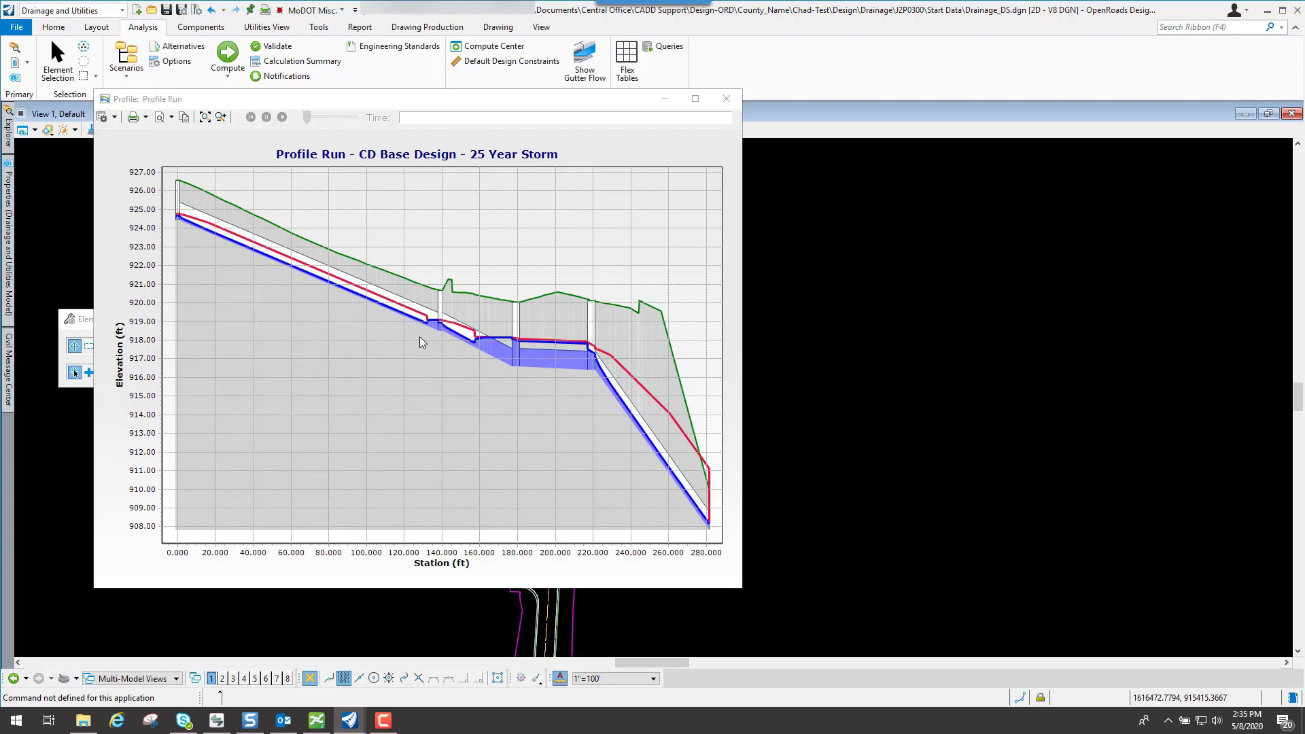
pyautogui.click(728, 99)
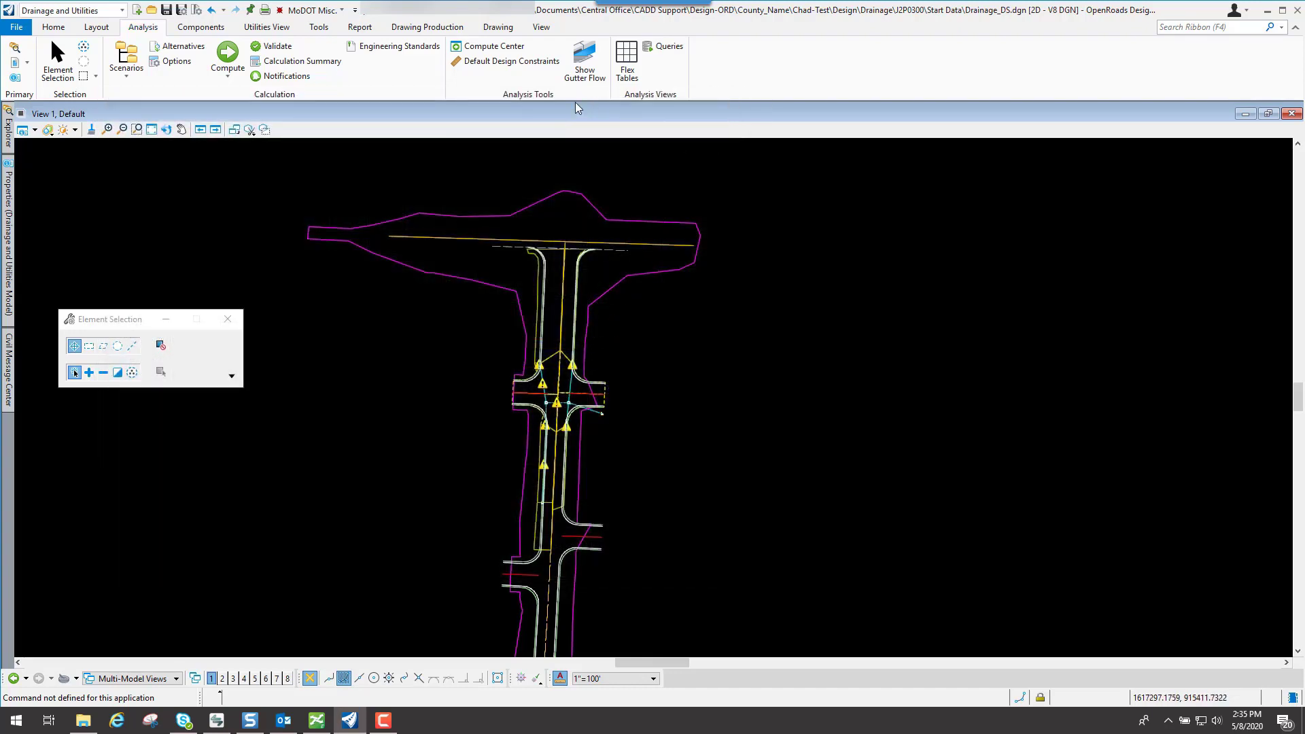
# - Review the default design constraints for gravity pipe velocity, cover and slope, nodes and inlets, and close them
pyautogui.click(505, 66)
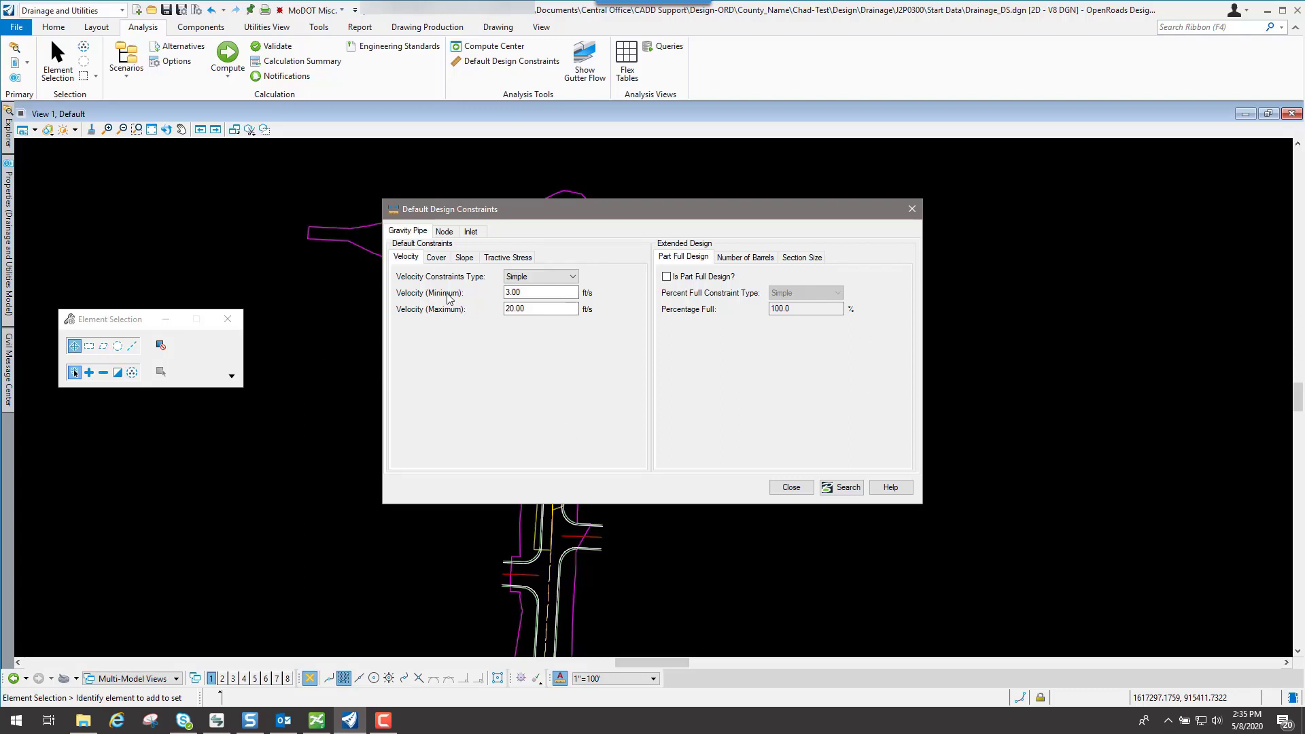
pyautogui.click(437, 258)
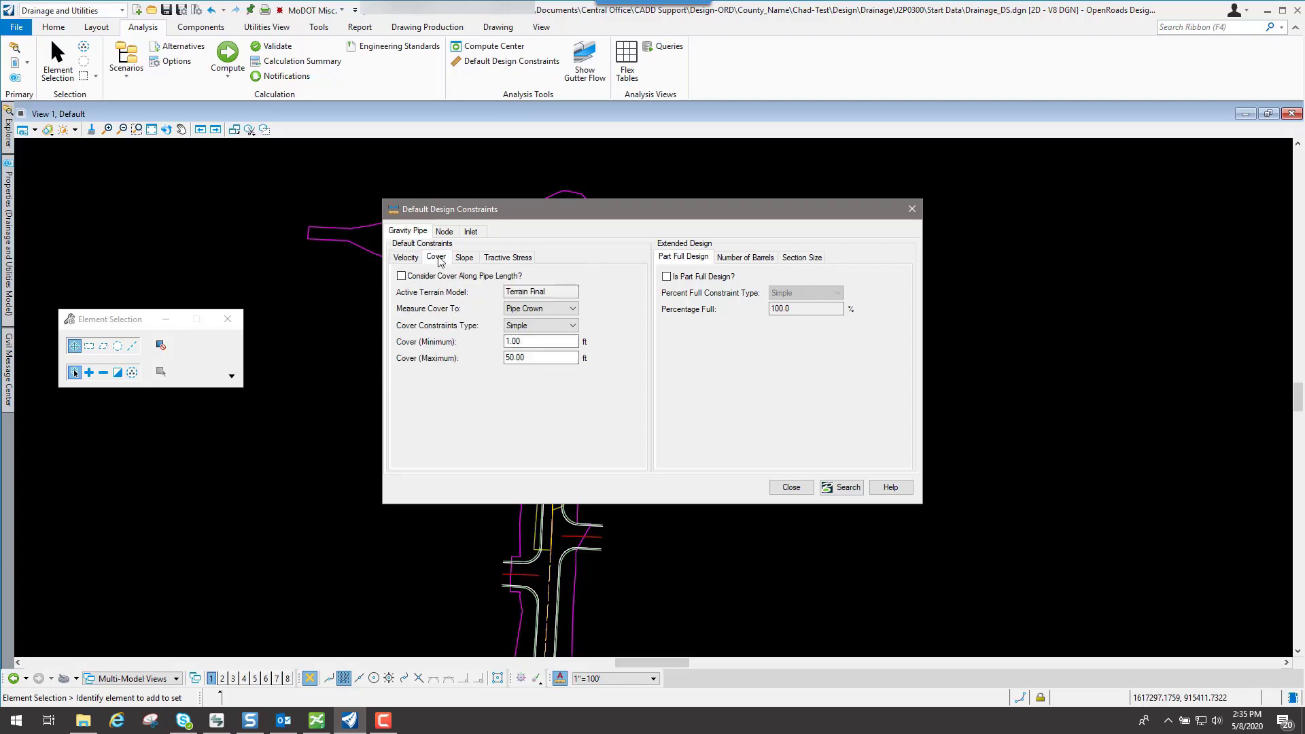
pyautogui.click(465, 258)
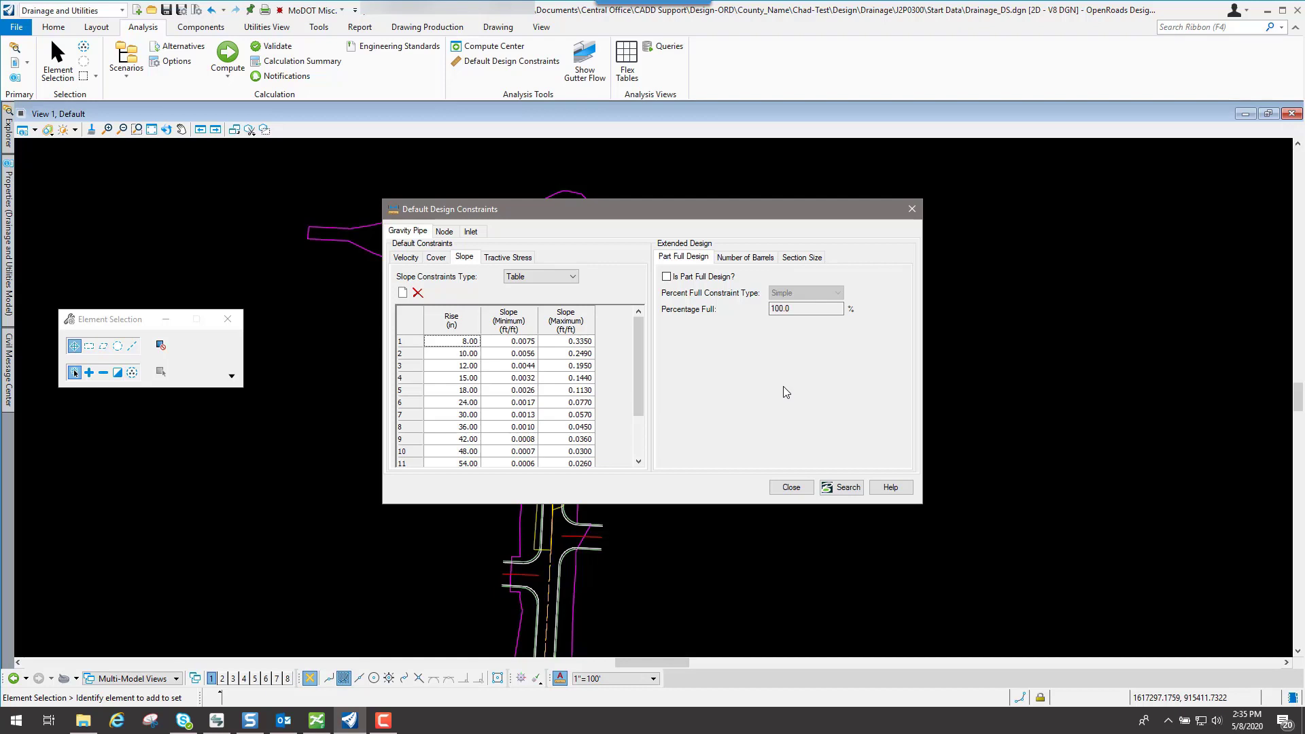
pyautogui.click(445, 232)
pyautogui.click(474, 233)
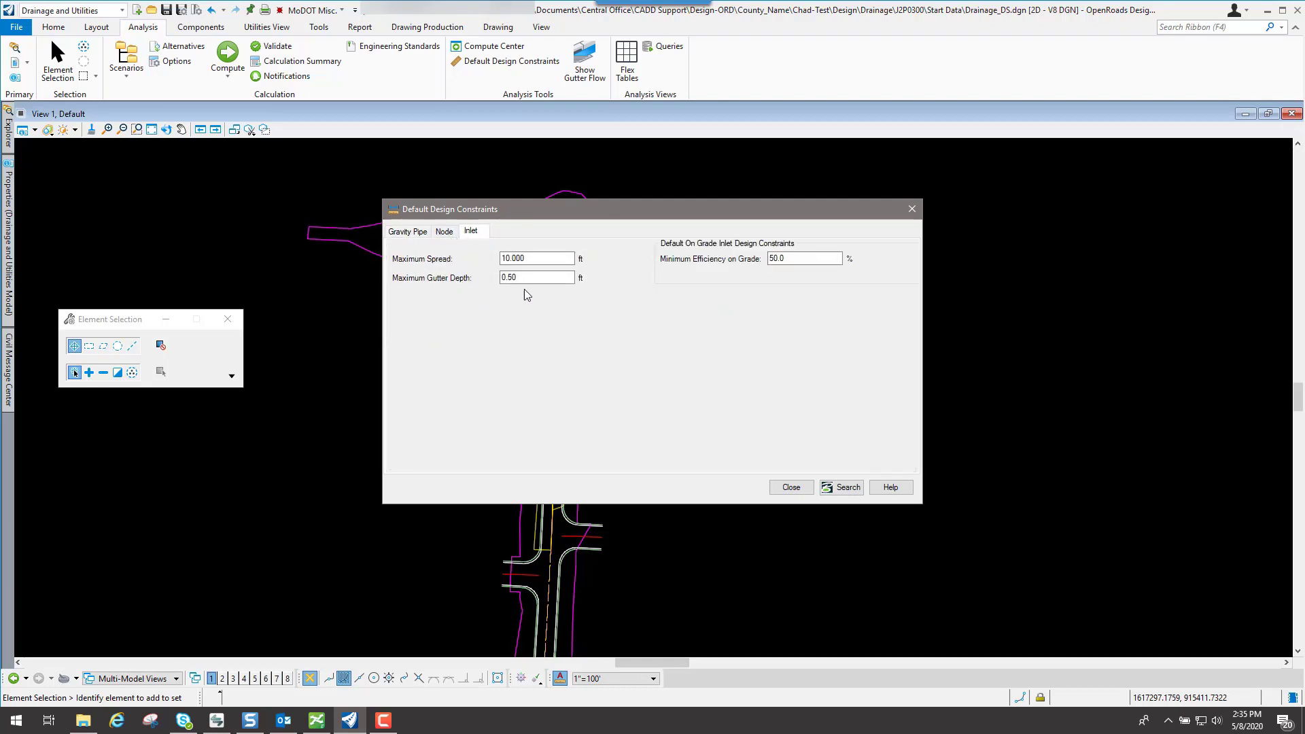
pyautogui.click(791, 488)
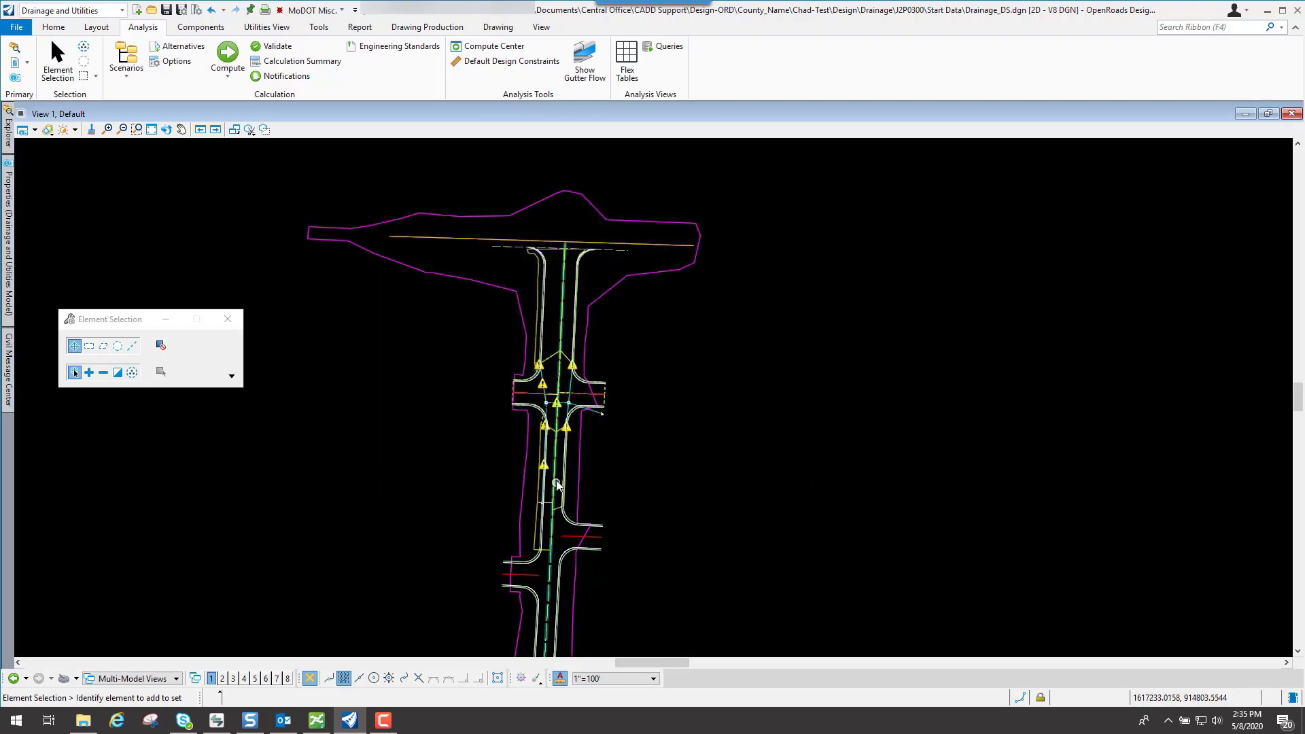
# - Open the utility properties of the northwest curb inlet in Drainage.dgn and examine its hydraulic analysis values
pyautogui.scroll(2, 556, 476)
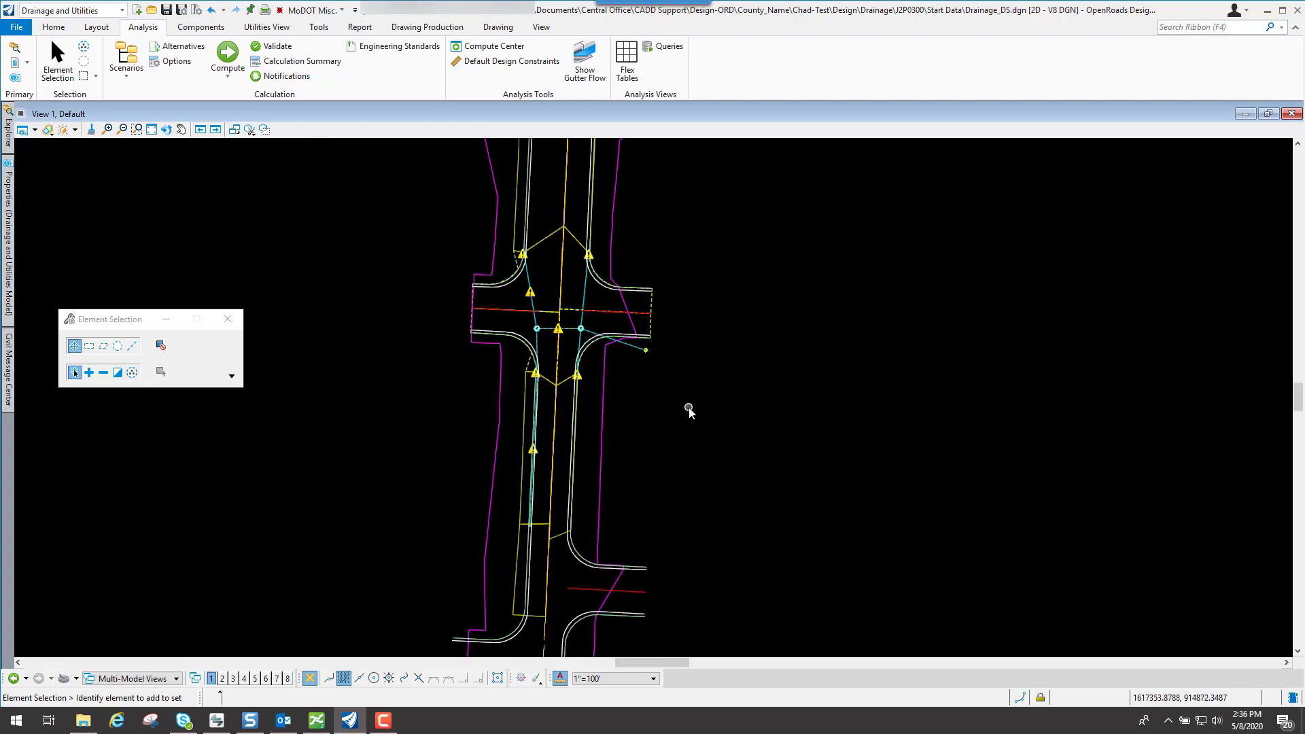
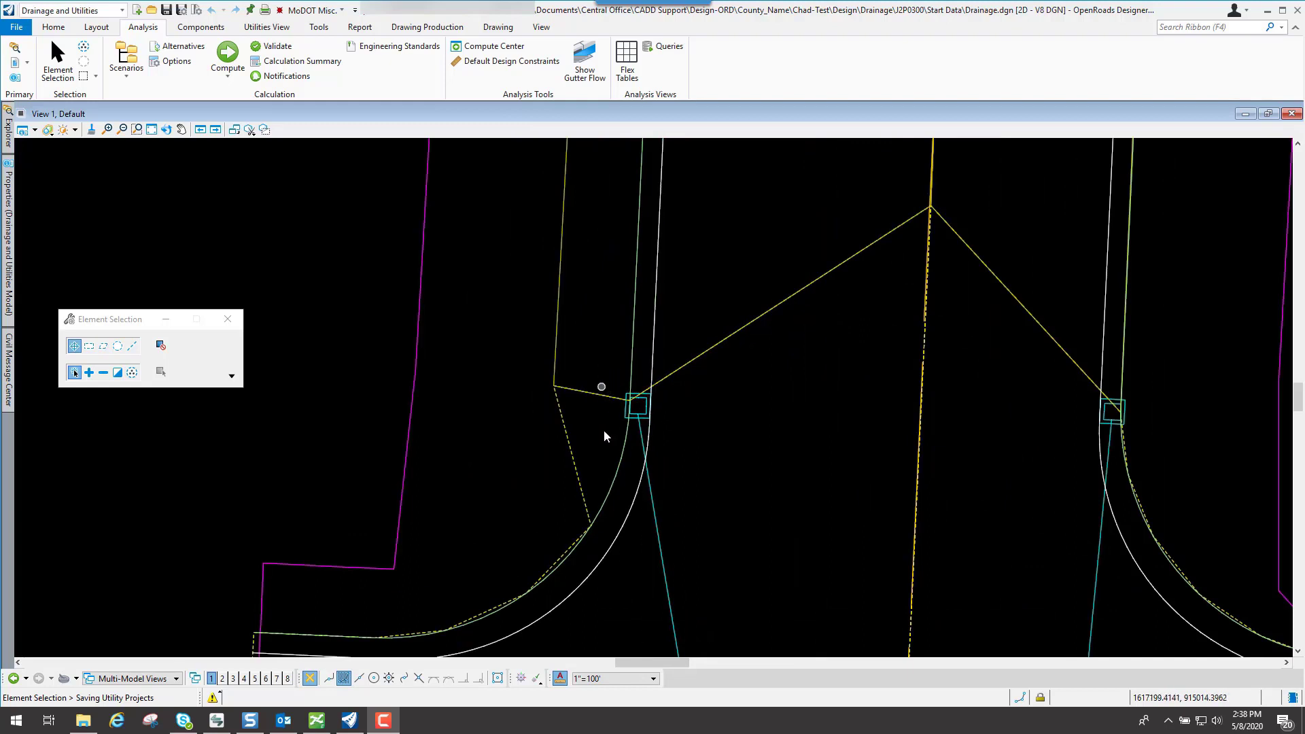
pyautogui.scroll(2, 669, 387)
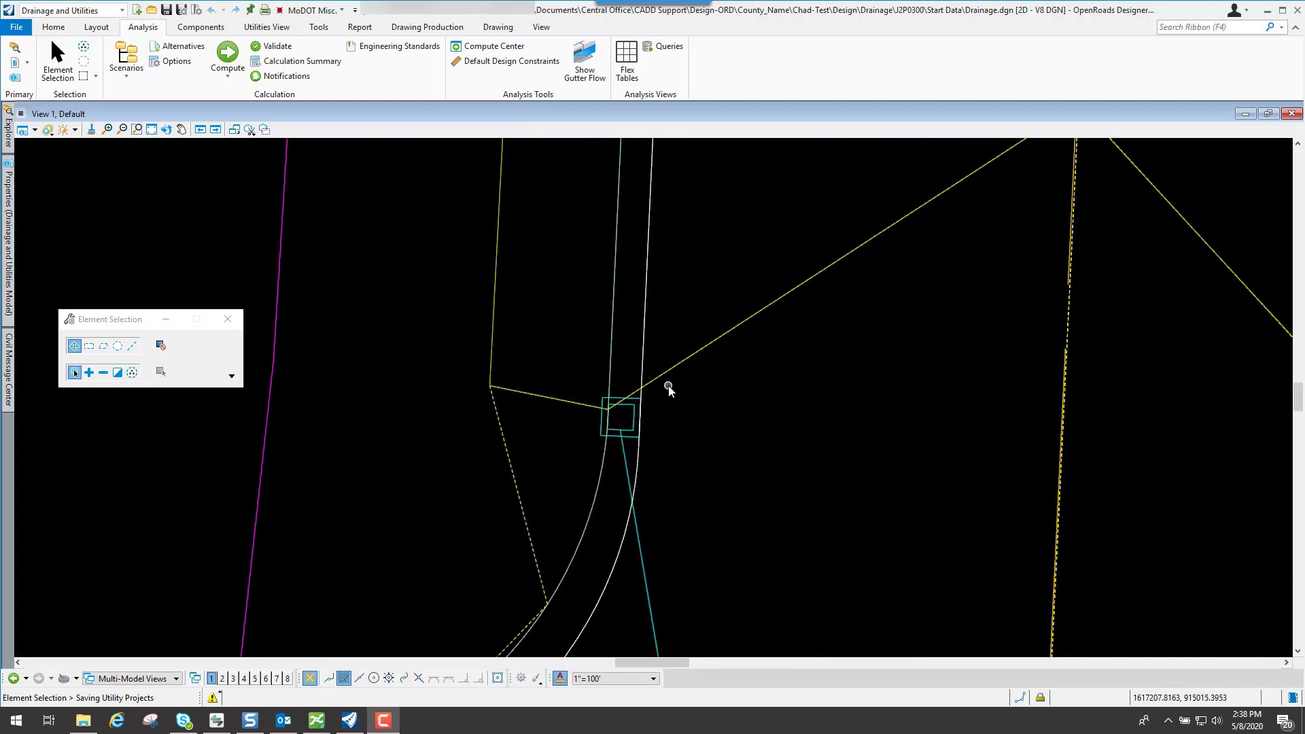
pyautogui.scroll(-4, 623, 512)
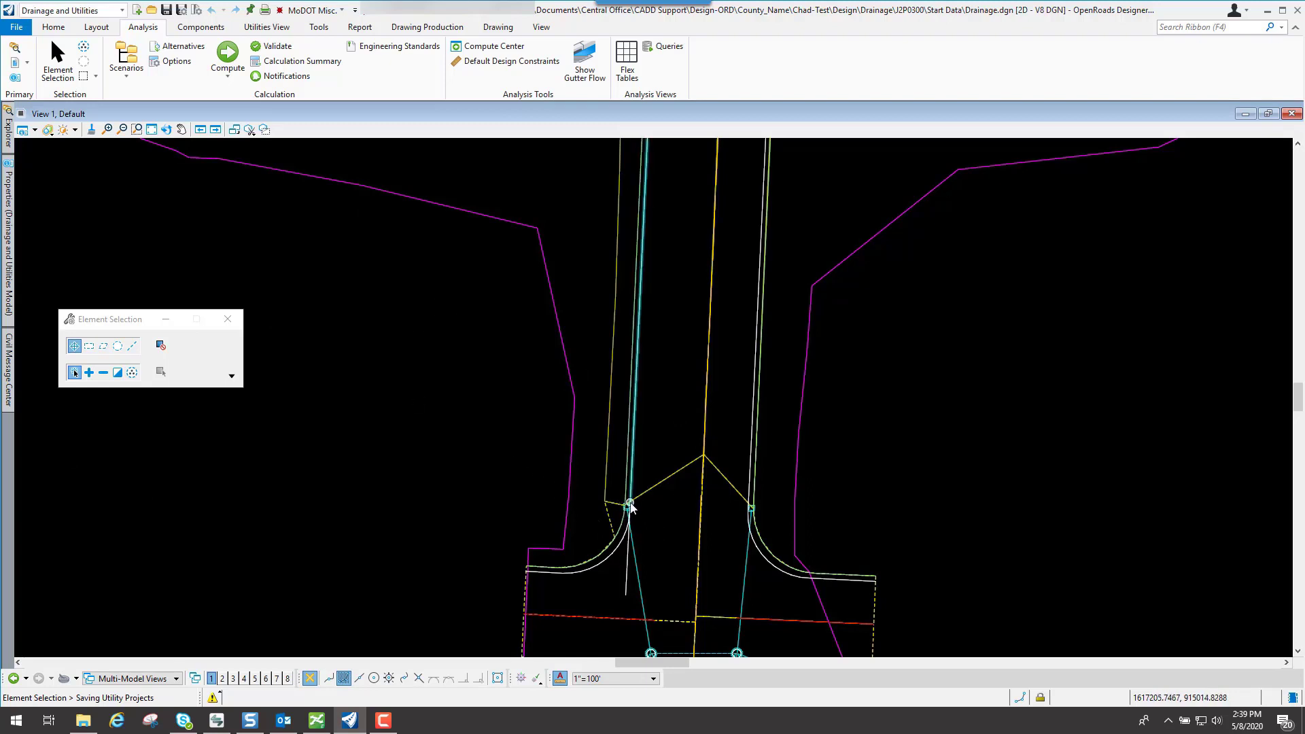
pyautogui.scroll(7, 627, 507)
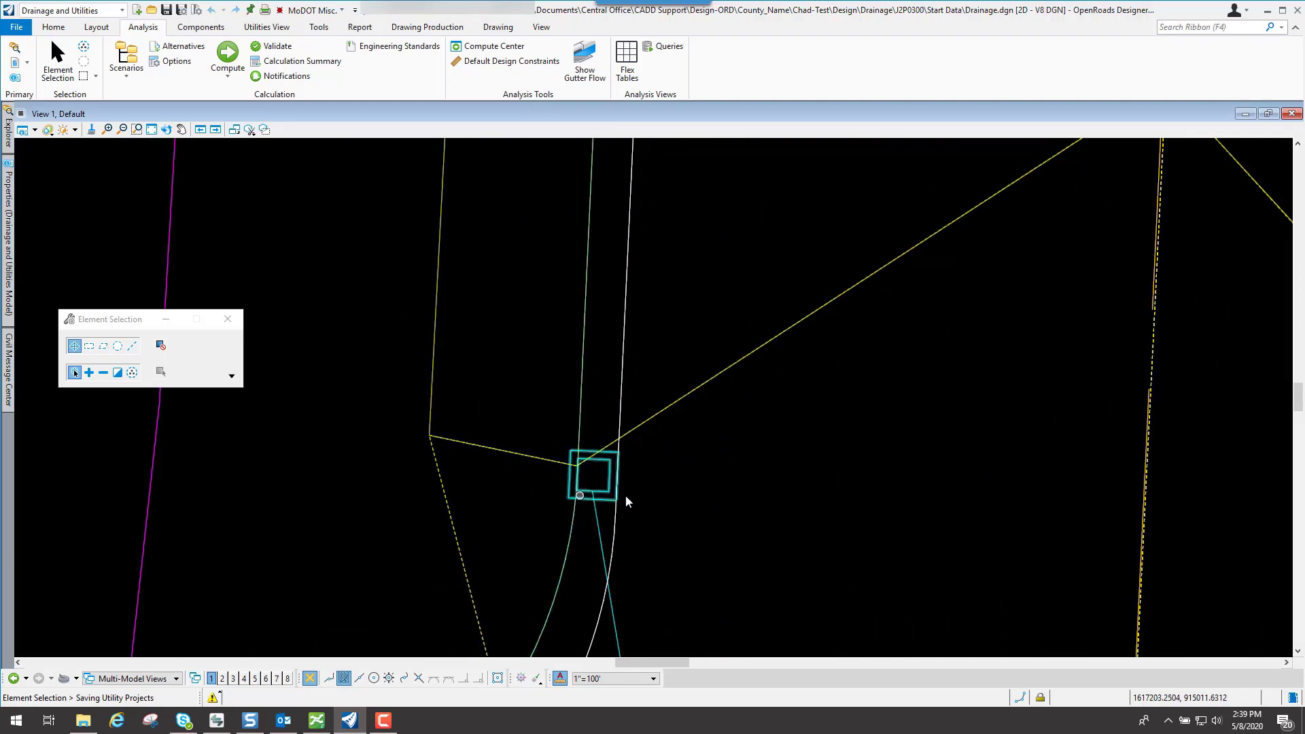
pyautogui.scroll(1, 597, 500)
pyautogui.scroll(2, 597, 499)
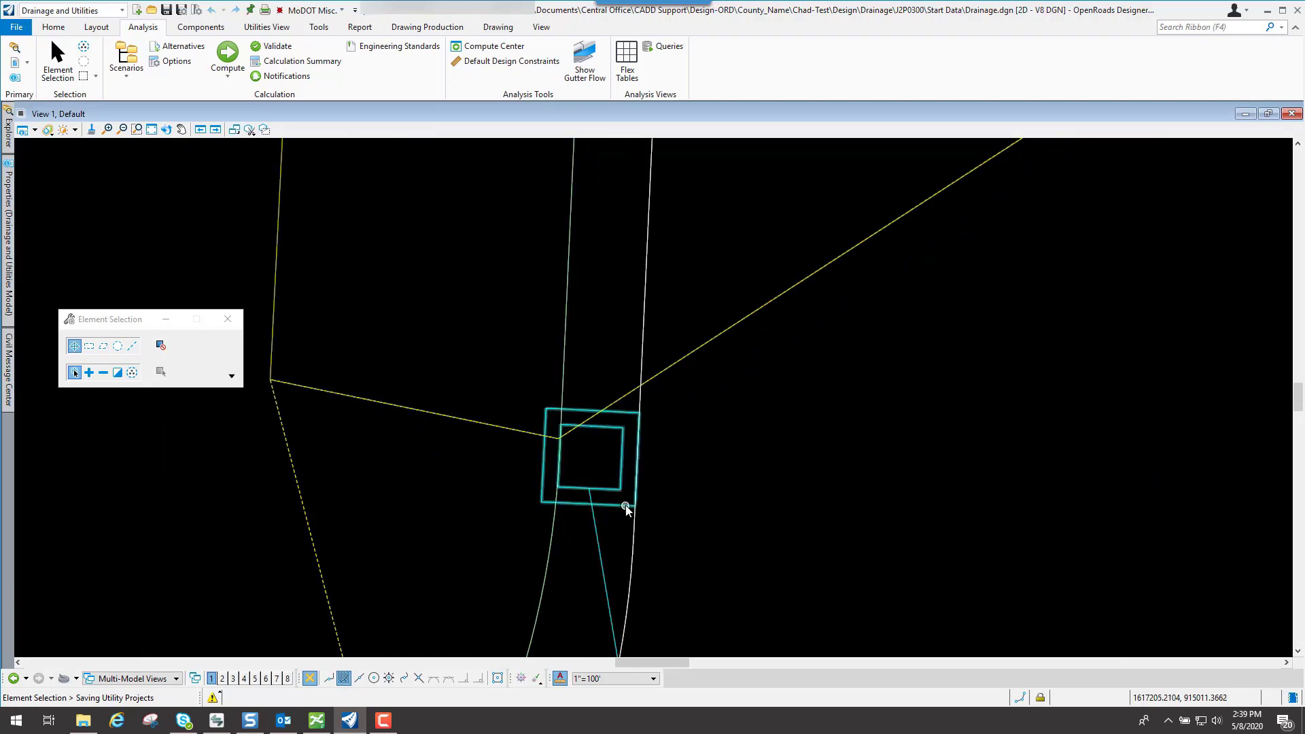
pyautogui.click(626, 508)
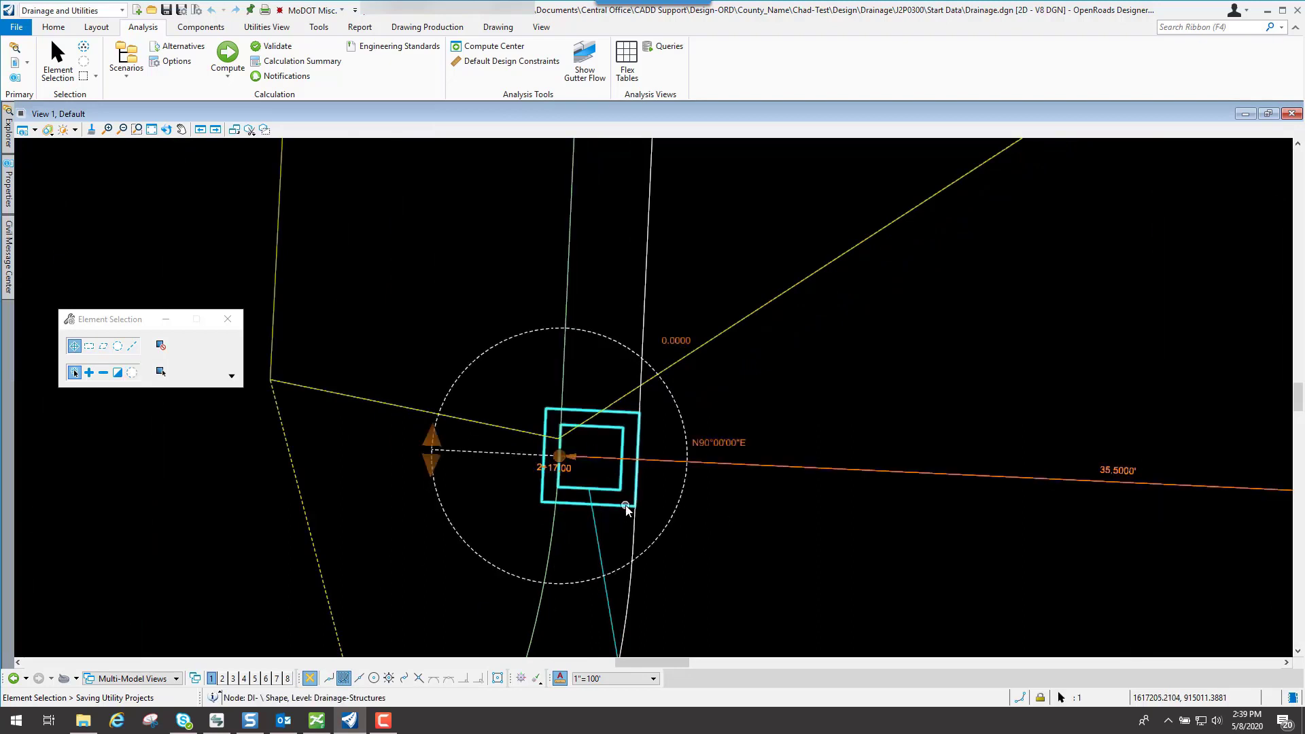
pyautogui.moveTo(626, 508)
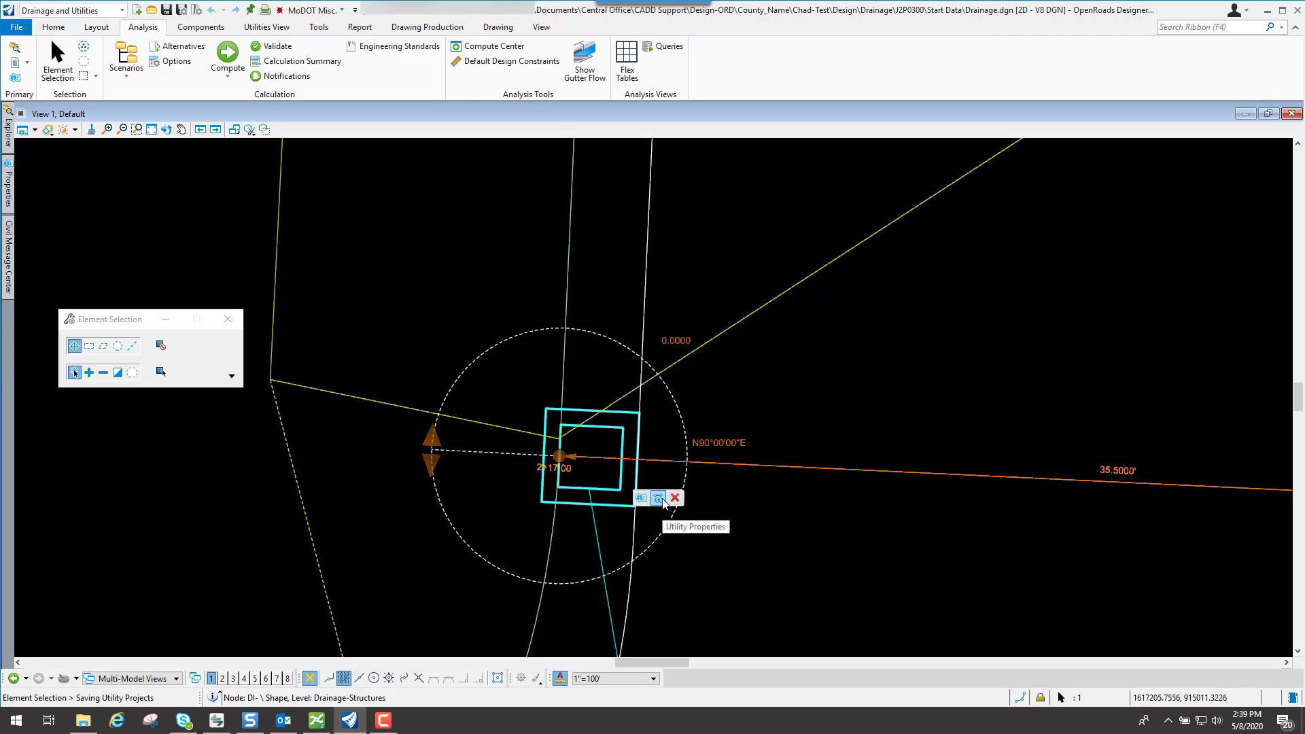
pyautogui.click(657, 498)
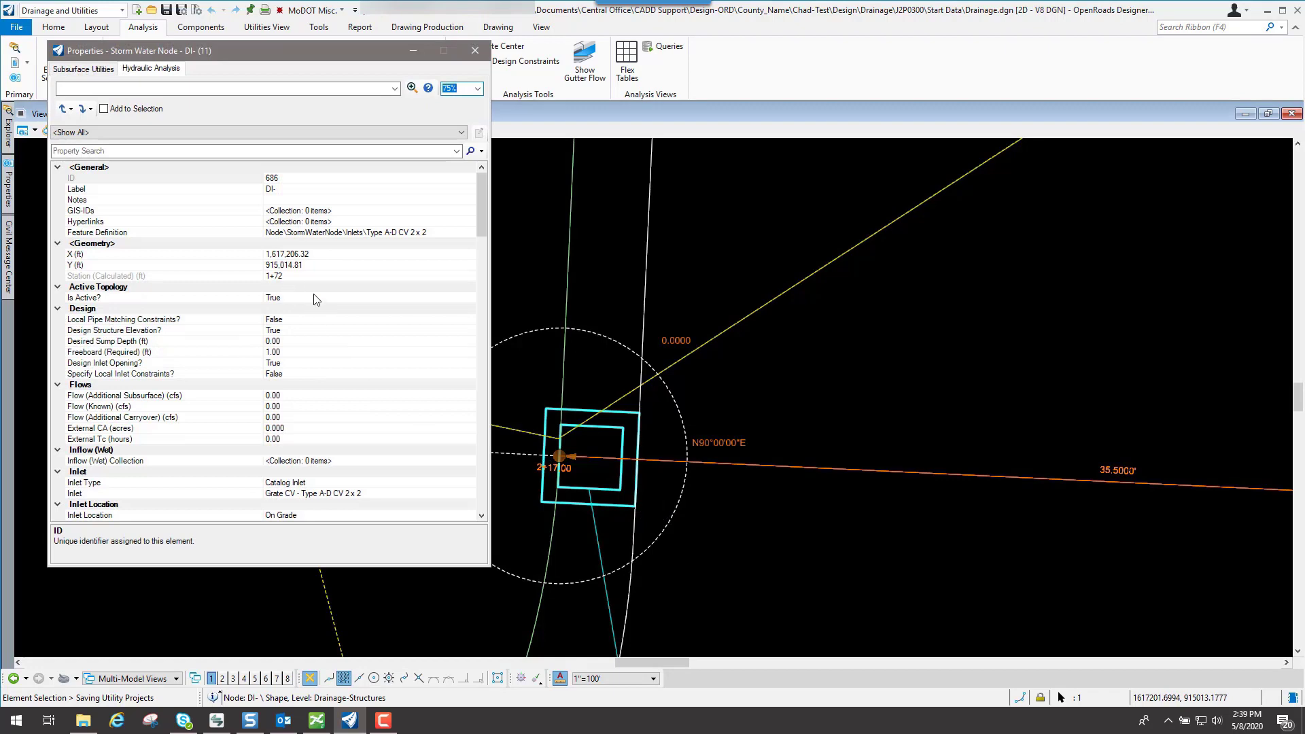
pyautogui.scroll(-10, 331, 225)
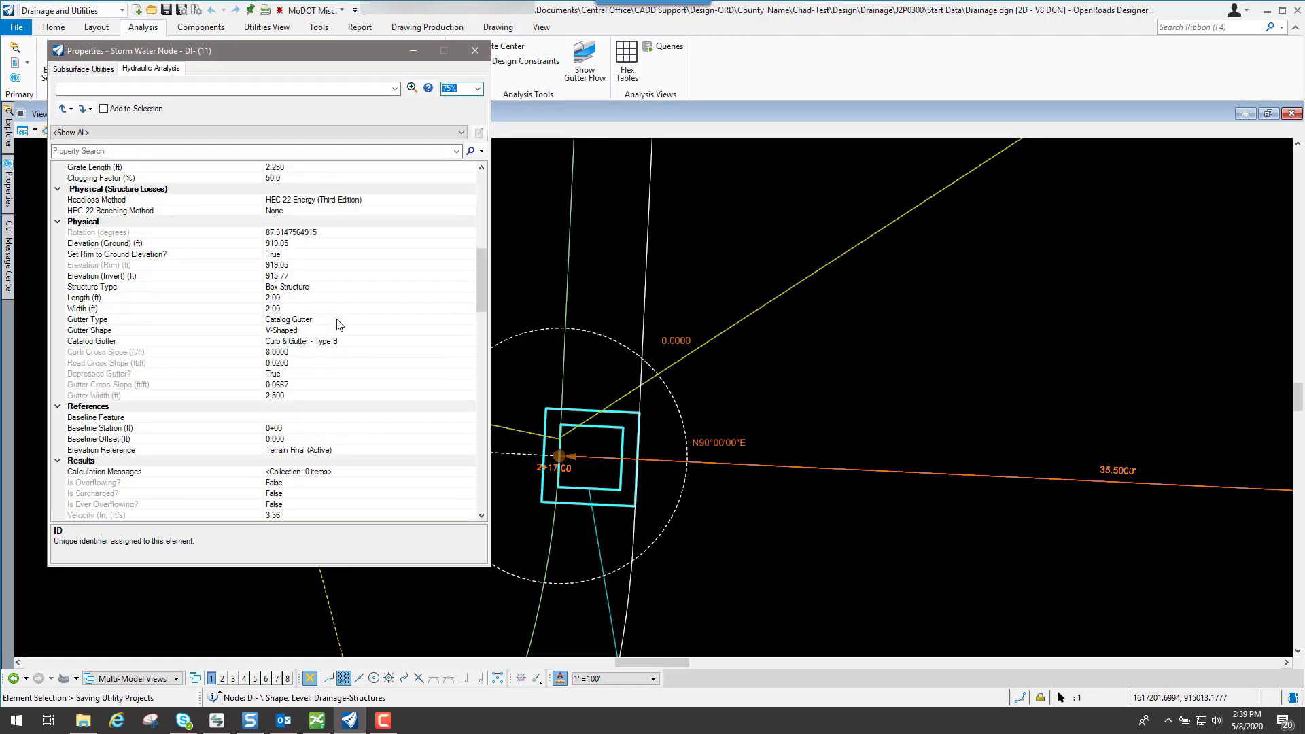
pyautogui.scroll(10, 340, 325)
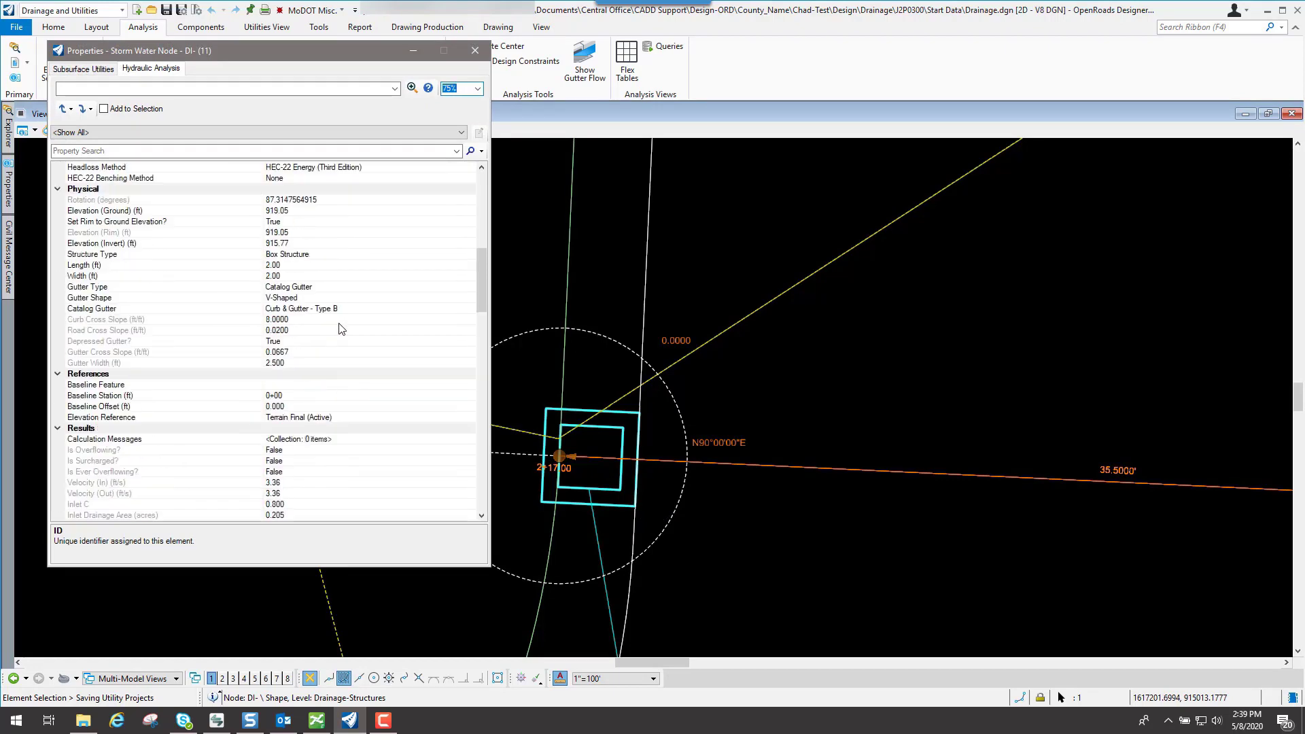
pyautogui.scroll(7, 342, 329)
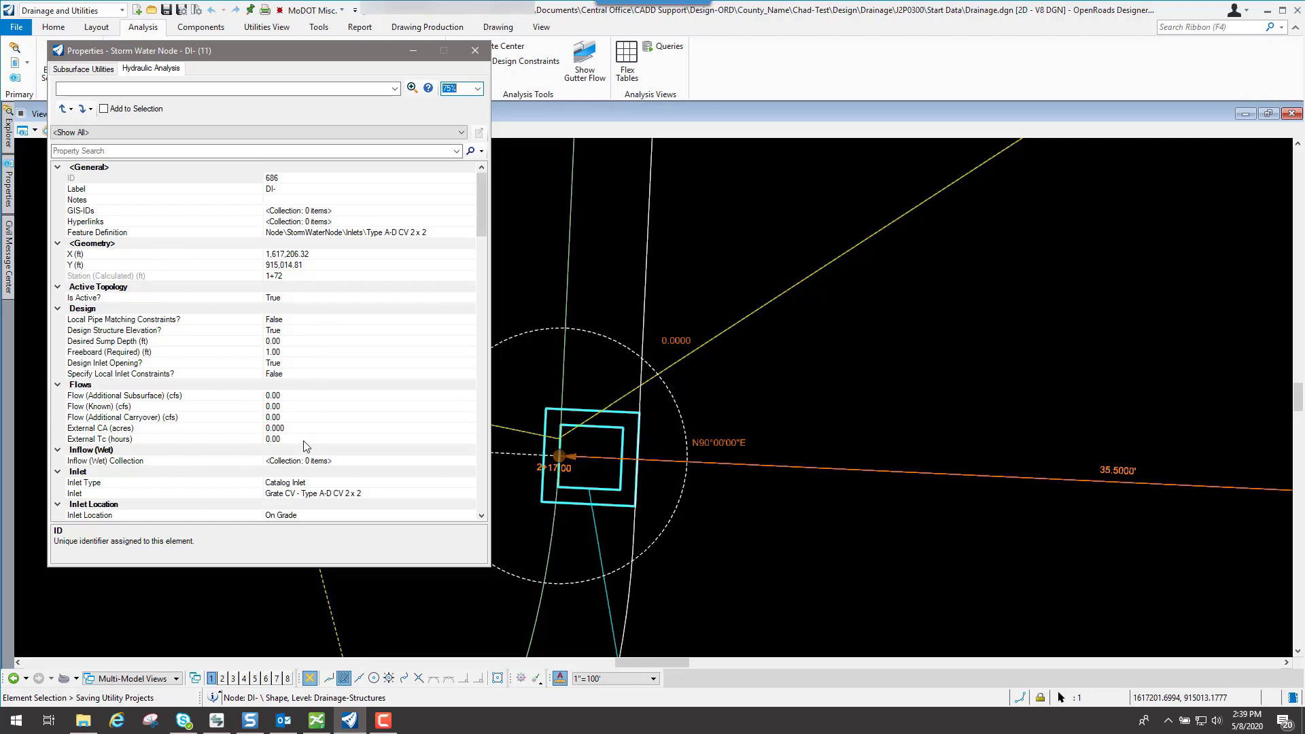
# - Check the inlet's Flow (Additional Carryover) property and set its Flow (Known) to 2 cfs
pyautogui.click(215, 418)
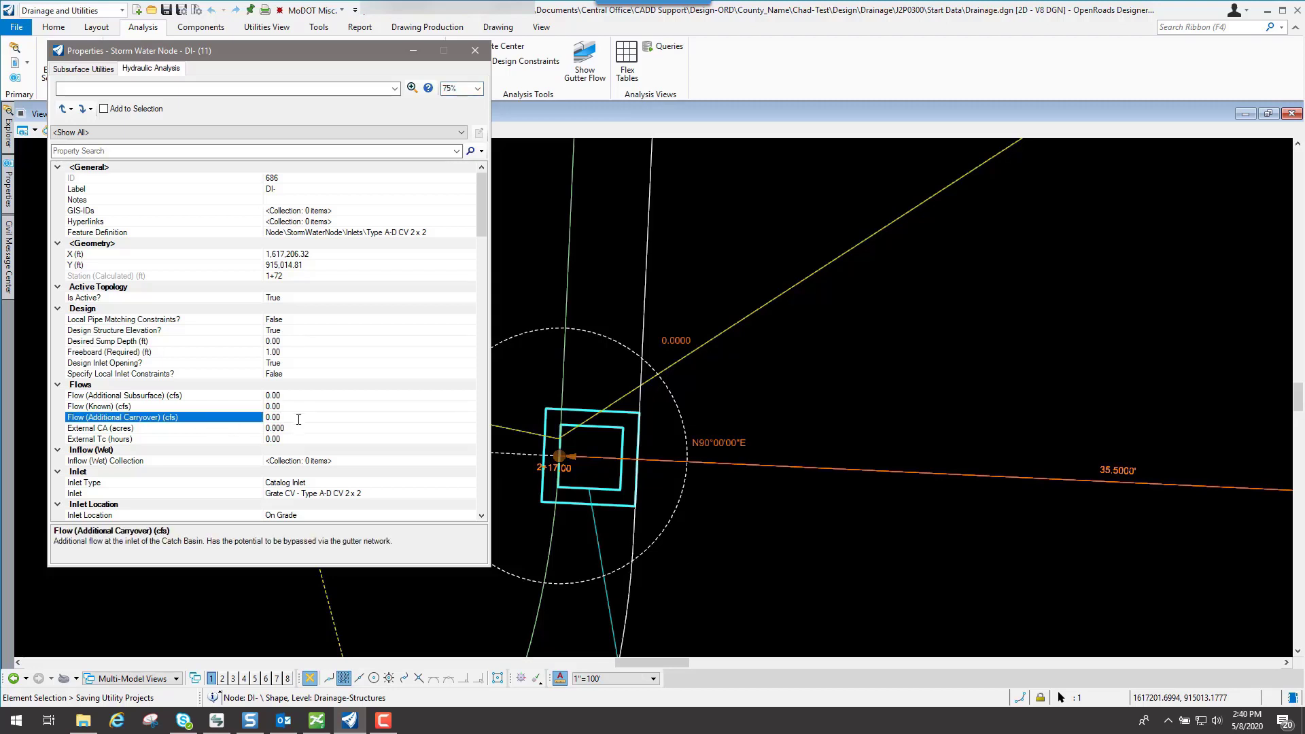
pyautogui.click(286, 415)
pyautogui.moveTo(286, 417); pyautogui.dragTo(258, 417)
pyautogui.moveTo(236, 54); pyautogui.dragTo(1072, 273)
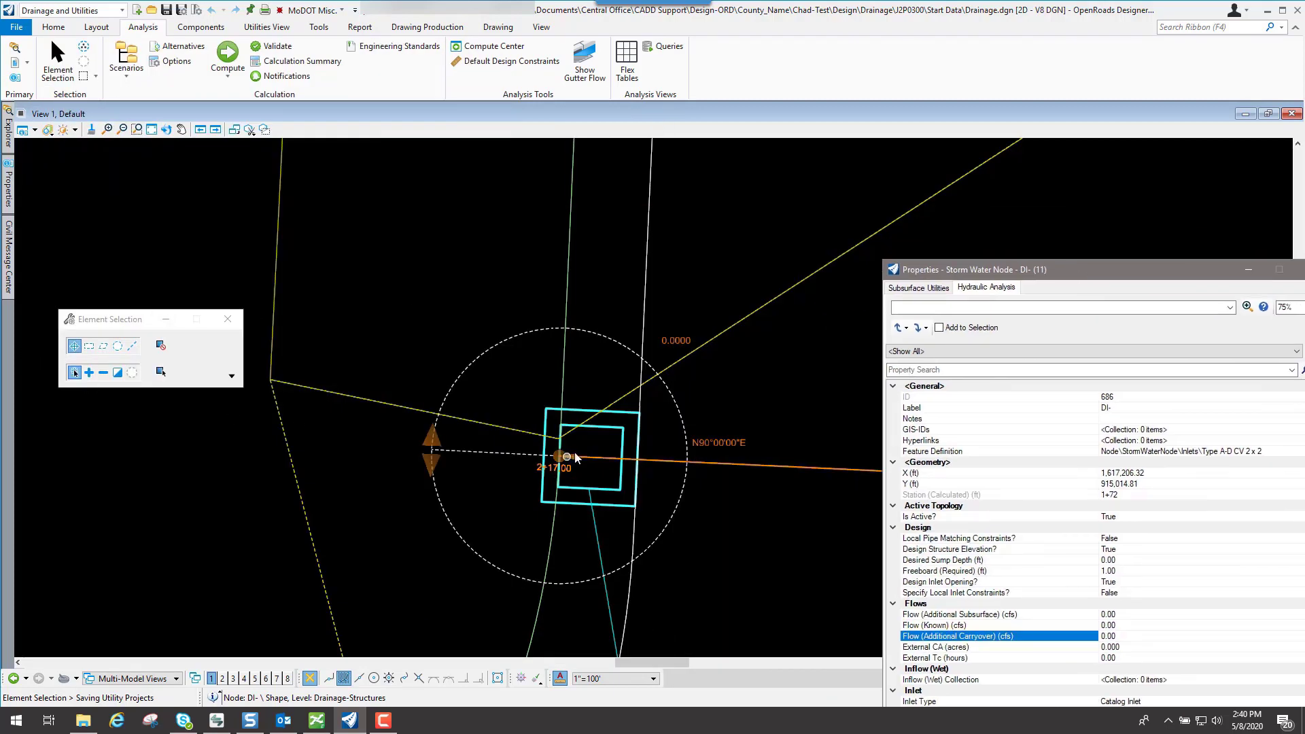
pyautogui.moveTo(1040, 269); pyautogui.dragTo(944, 195)
pyautogui.click(881, 552)
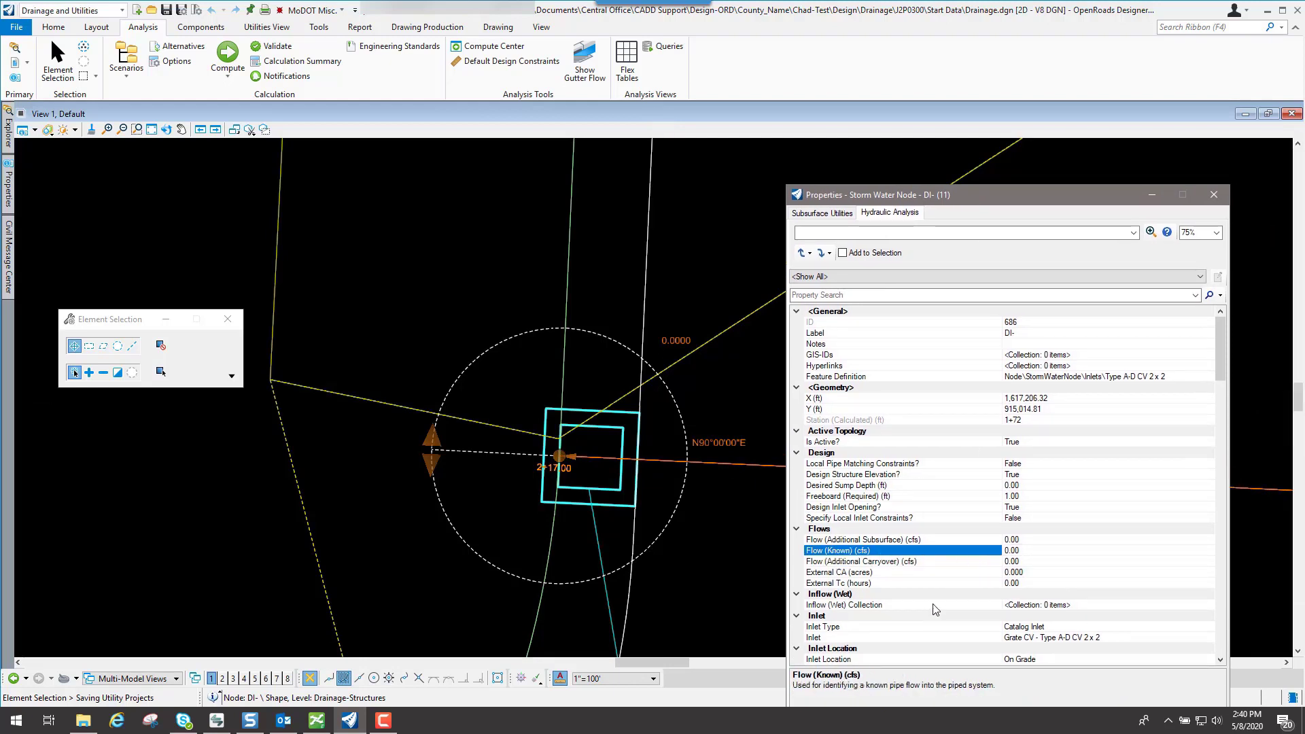
pyautogui.click(1020, 551)
pyautogui.write('2')
pyautogui.press('Return')
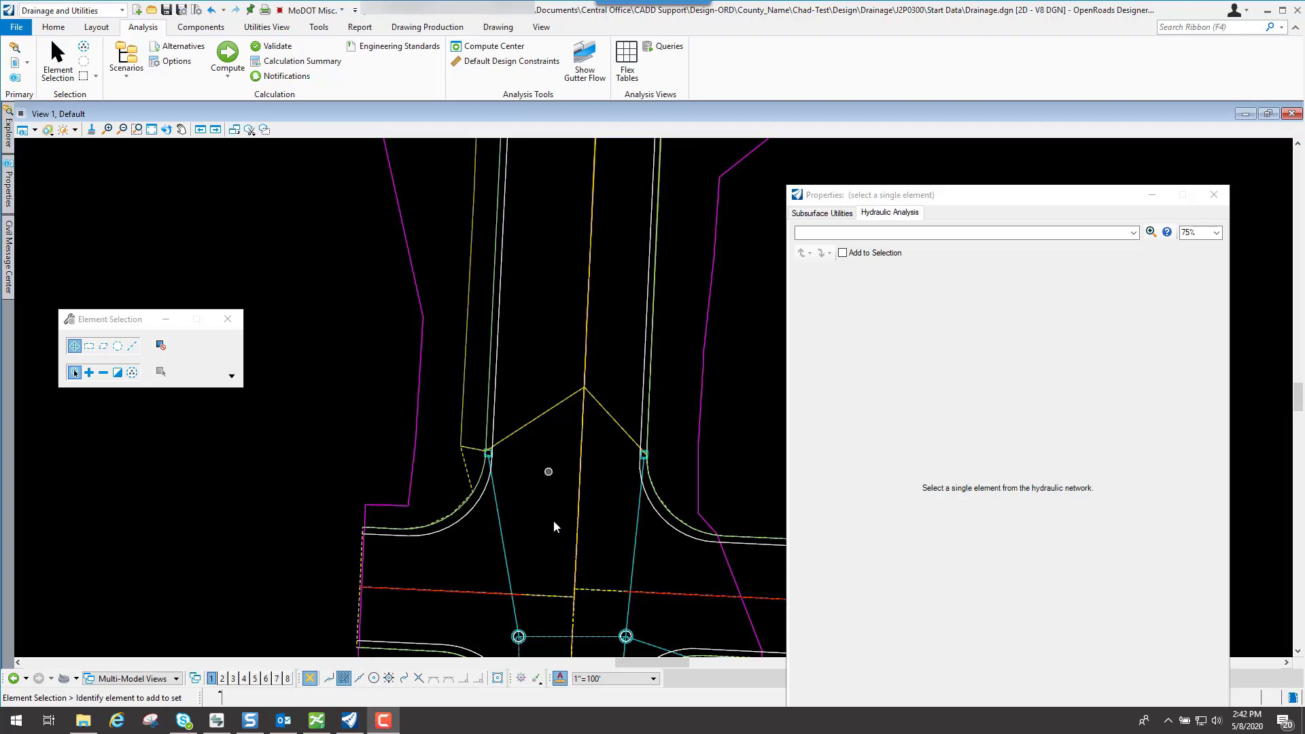
# - Check the Flow (Known) property of the west manhole in its hydraulic analysis properties, and close them
pyautogui.scroll(2, 511, 651)
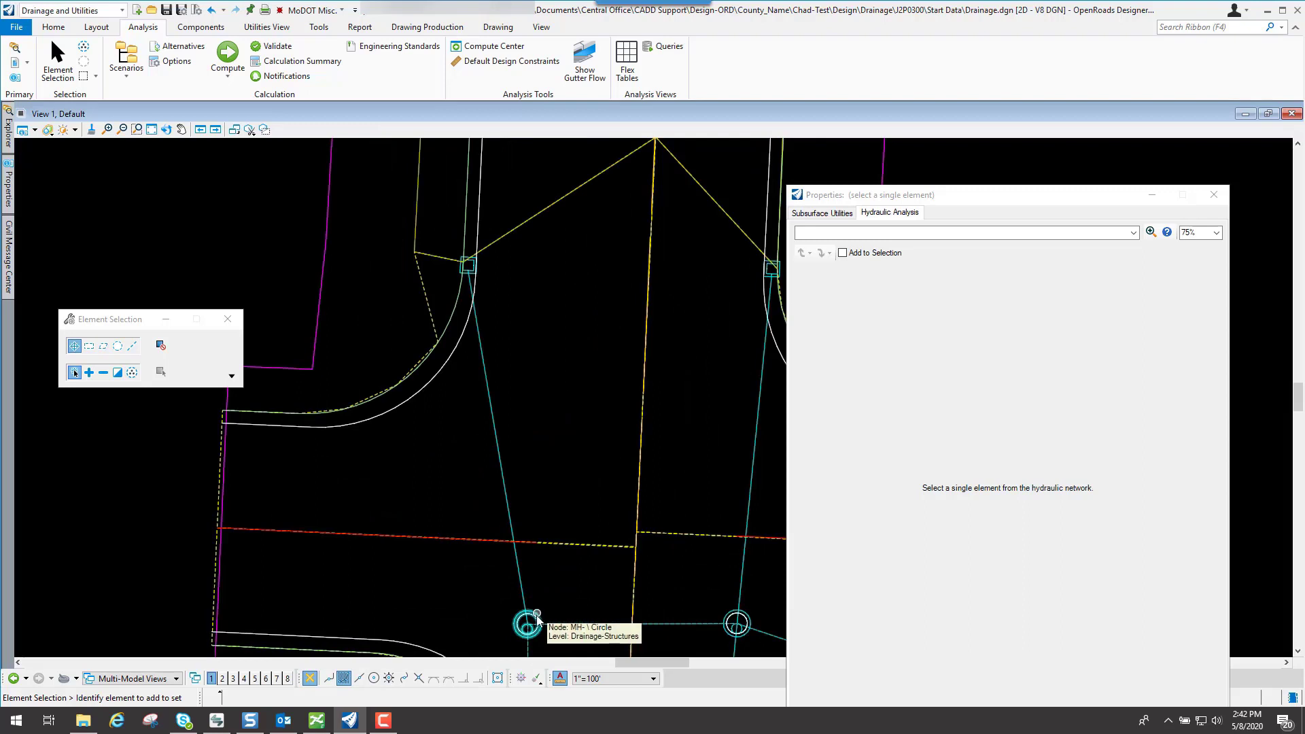
pyautogui.scroll(2, 538, 615)
pyautogui.click(538, 619)
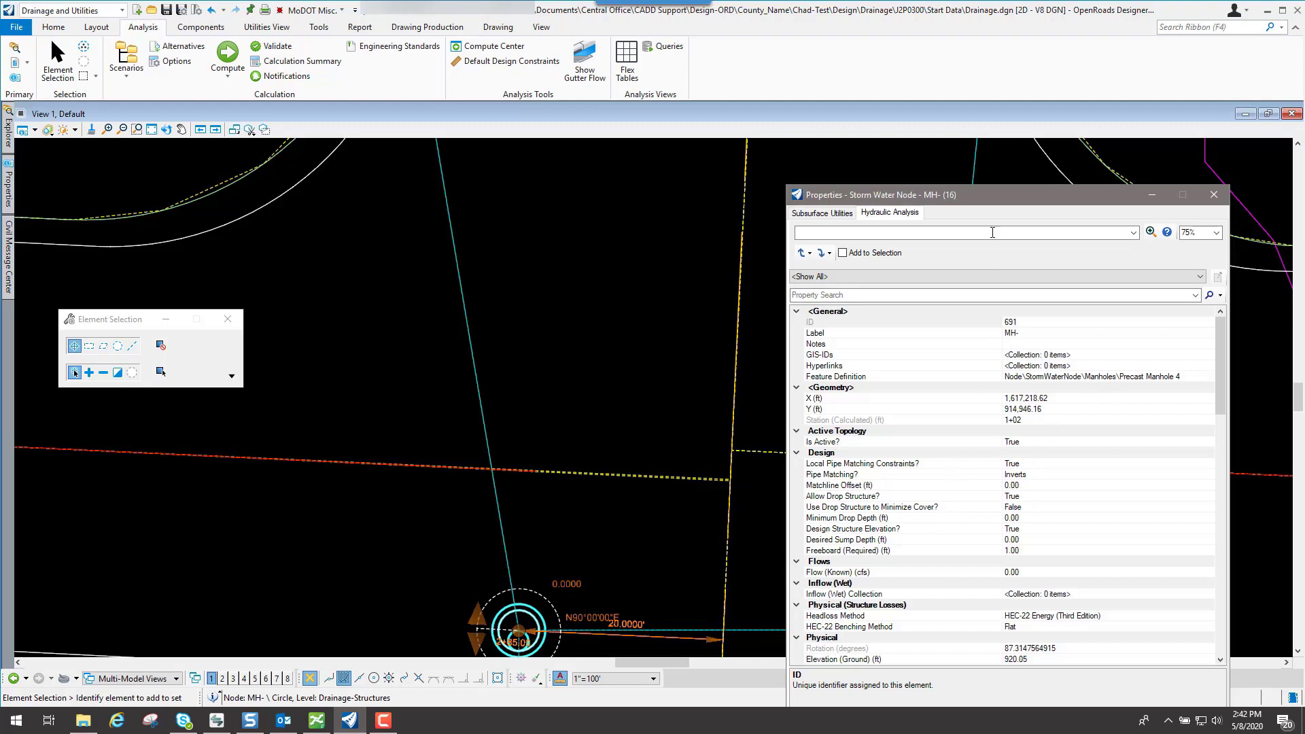
pyautogui.moveTo(969, 198); pyautogui.dragTo(838, 160)
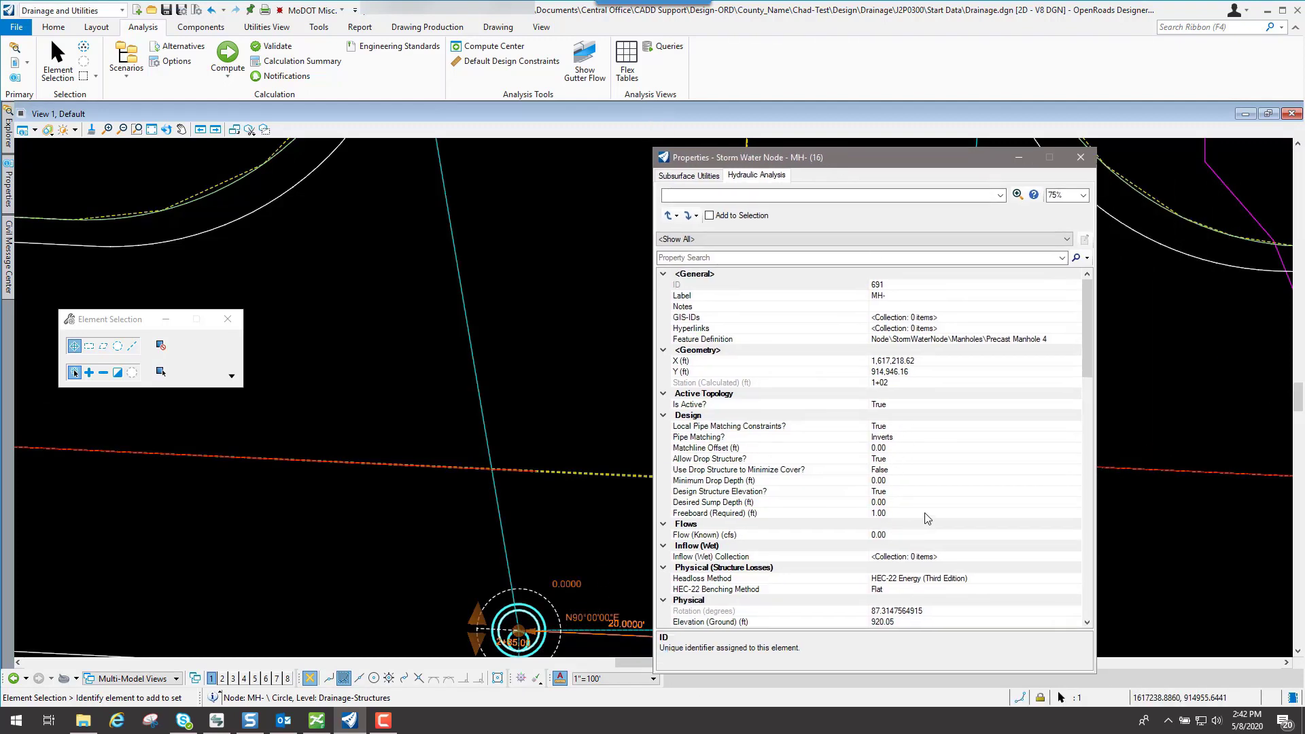
pyautogui.click(726, 536)
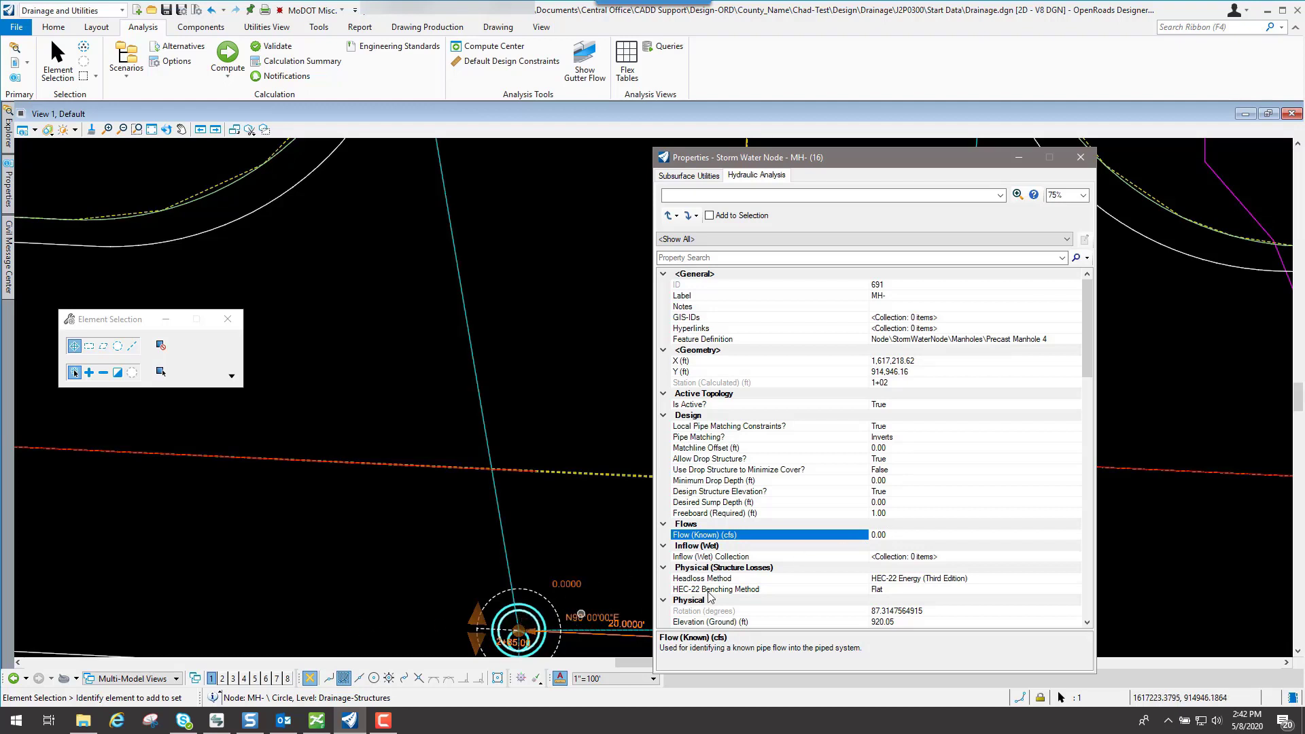
pyautogui.click(876, 536)
pyautogui.click(533, 395)
pyautogui.click(1080, 157)
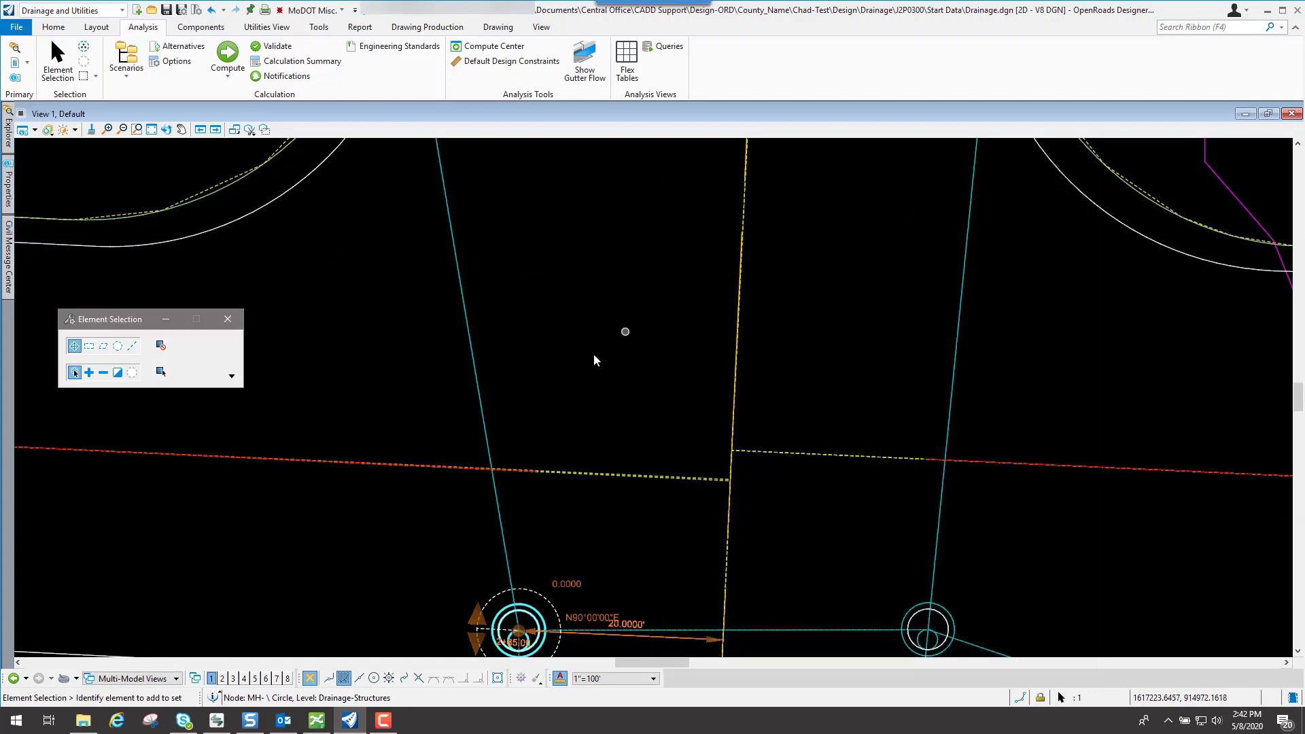
# - Set the west manhole's Invert Elevation to 913
pyautogui.scroll(-6, 616, 415)
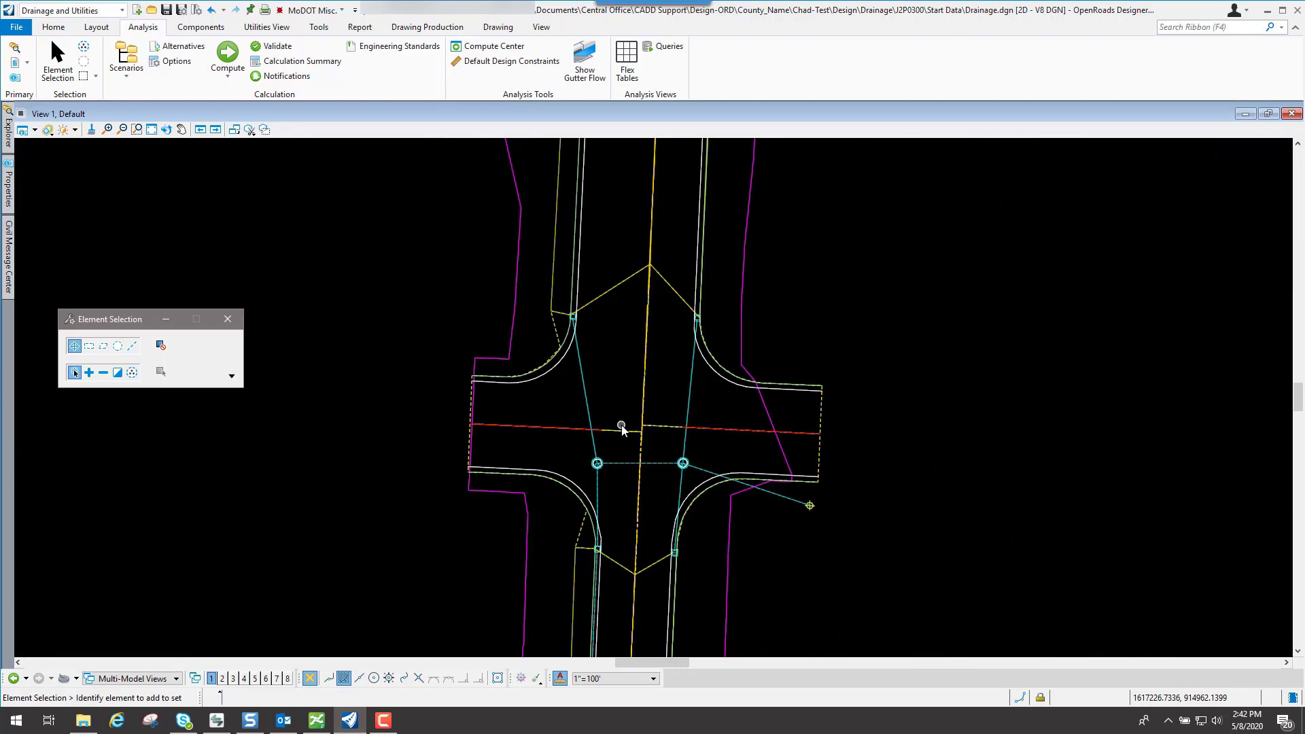
pyautogui.scroll(-2, 675, 465)
pyautogui.scroll(2, 652, 520)
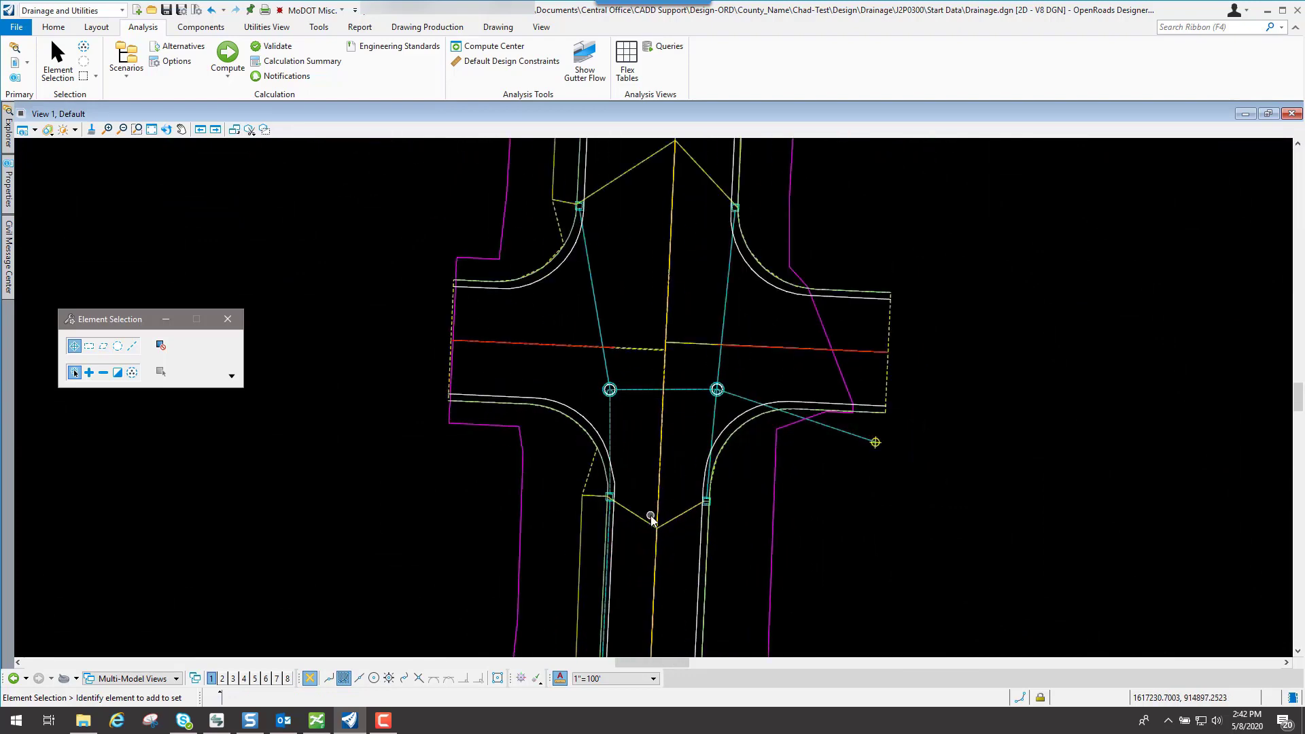
pyautogui.scroll(3, 618, 401)
pyautogui.click(589, 389)
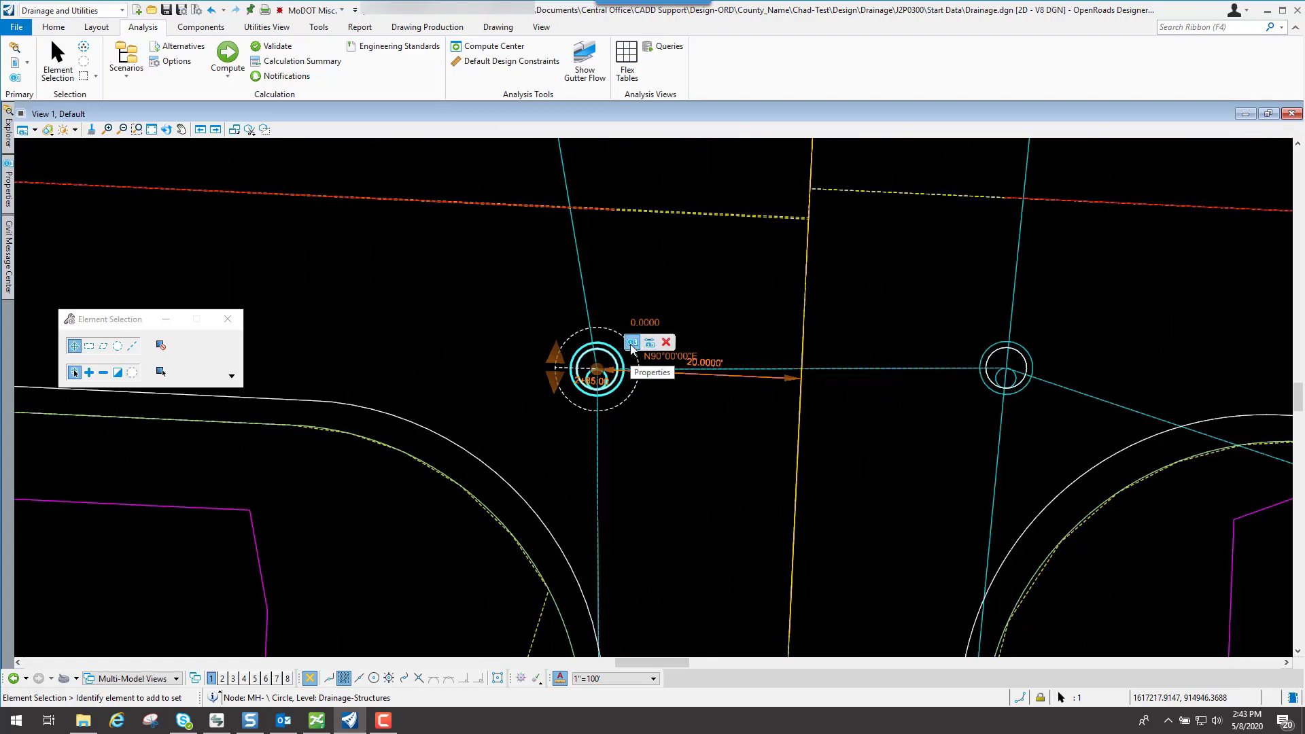
pyautogui.click(632, 345)
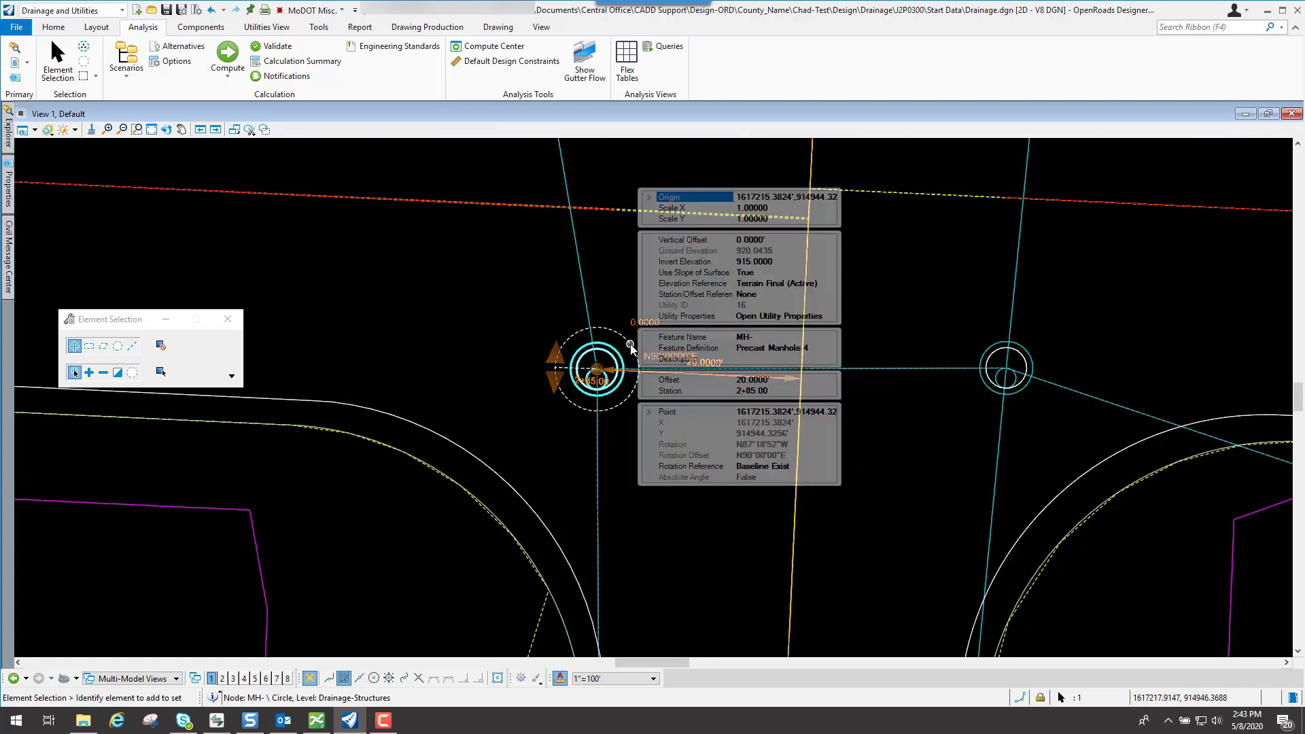
pyautogui.click(782, 266)
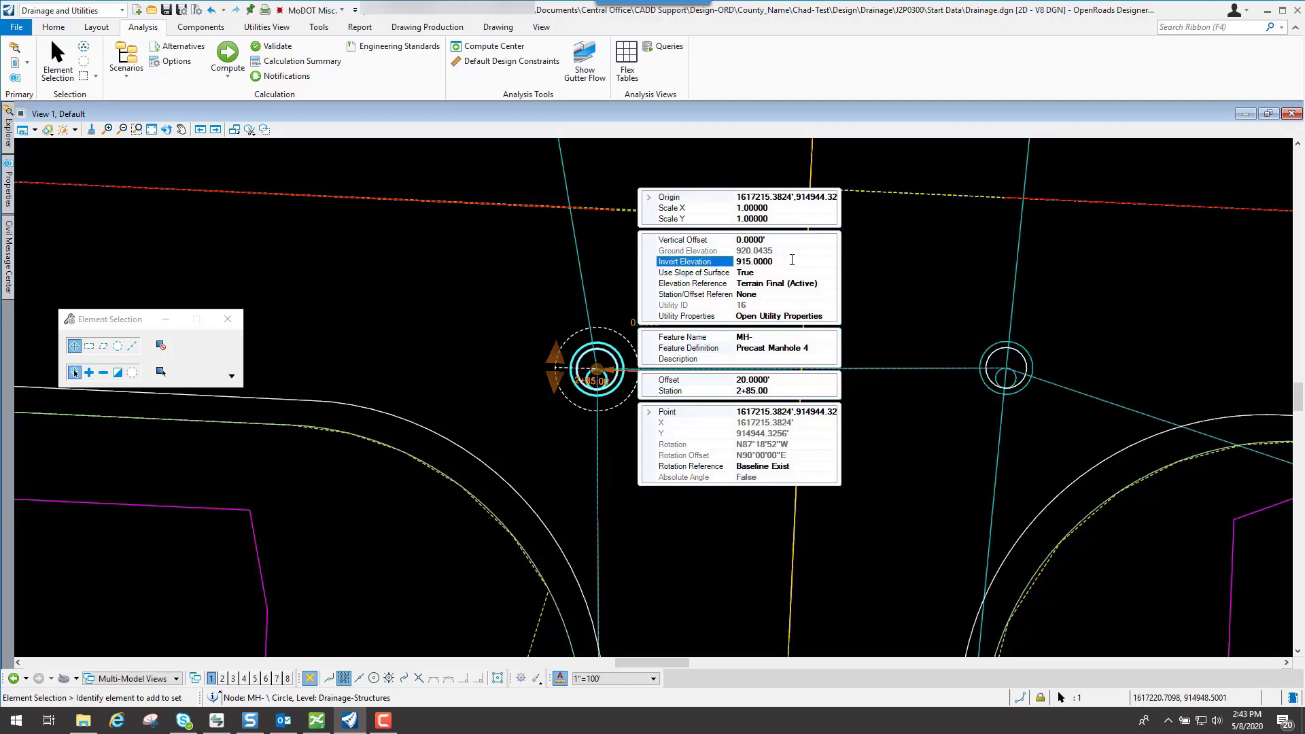
pyautogui.click(728, 263)
pyautogui.write('913')
pyautogui.press('Return')
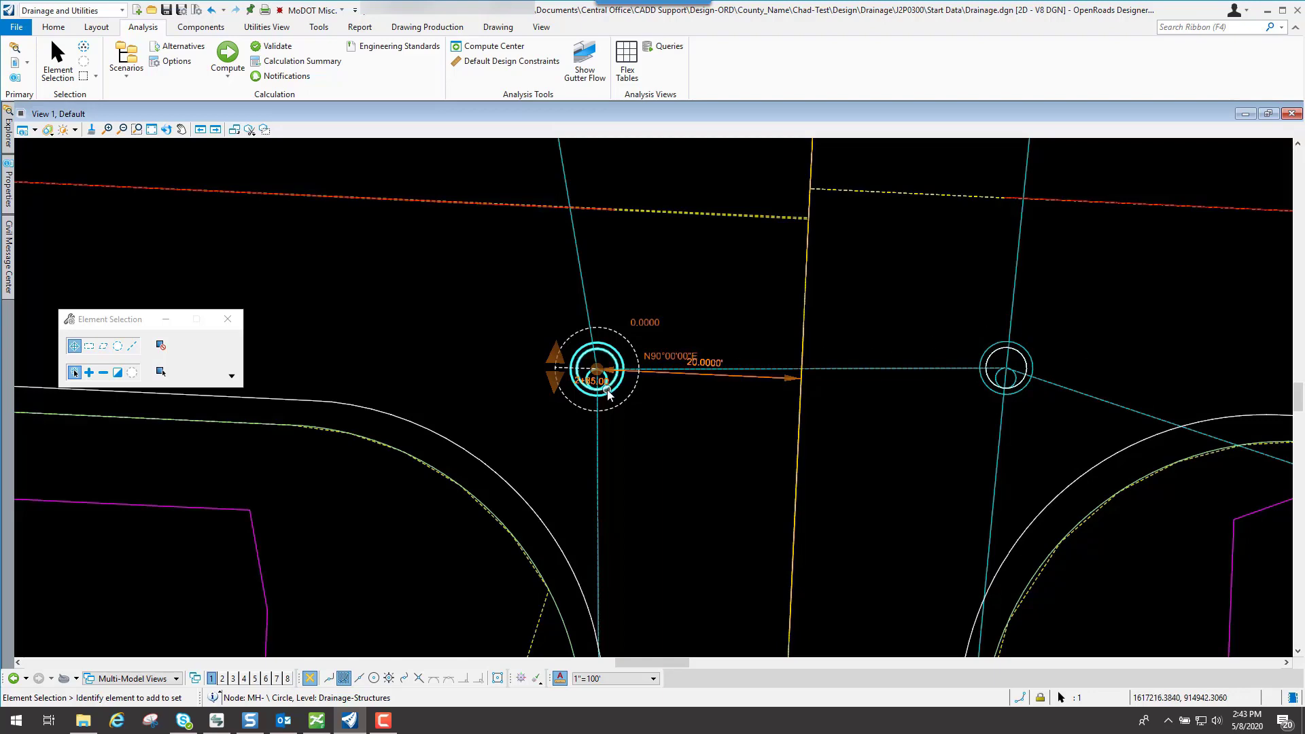
# - Set the Invert Elevation of the east manhole, MH-1, to 912
pyautogui.scroll(-5, 812, 370)
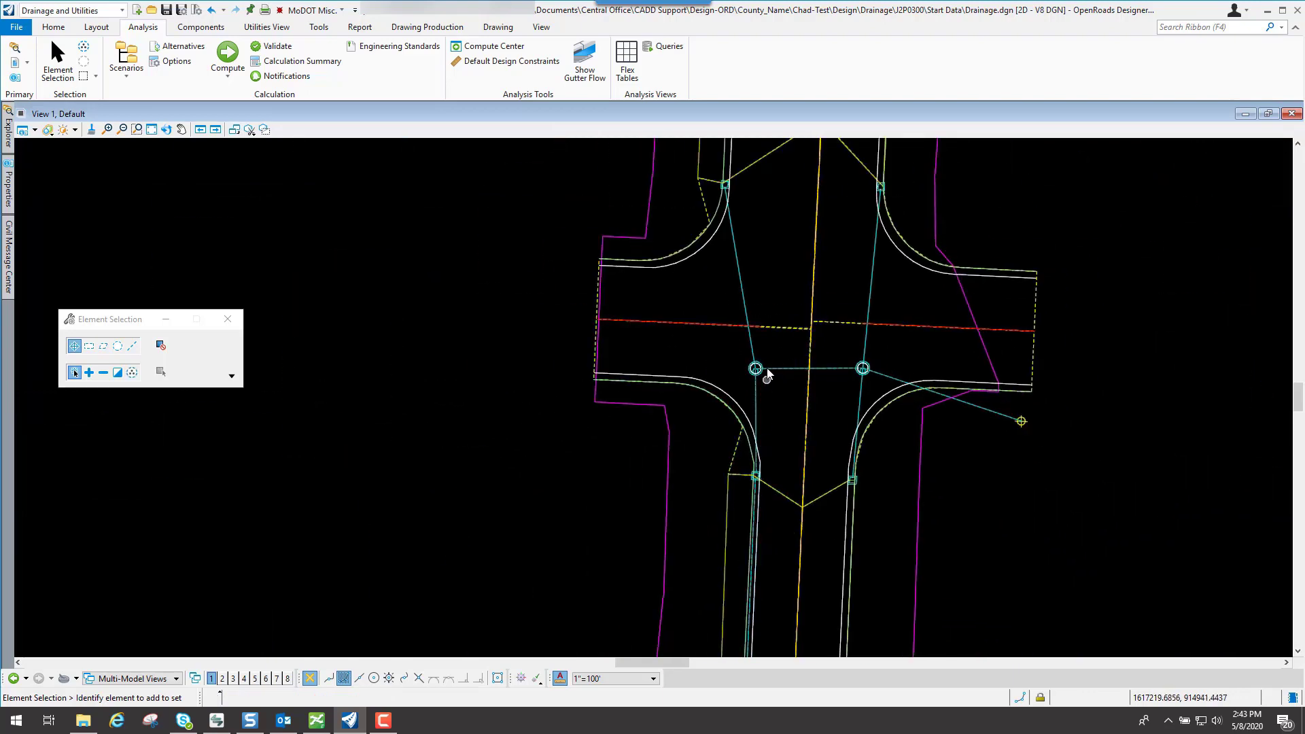
pyautogui.scroll(4, 885, 356)
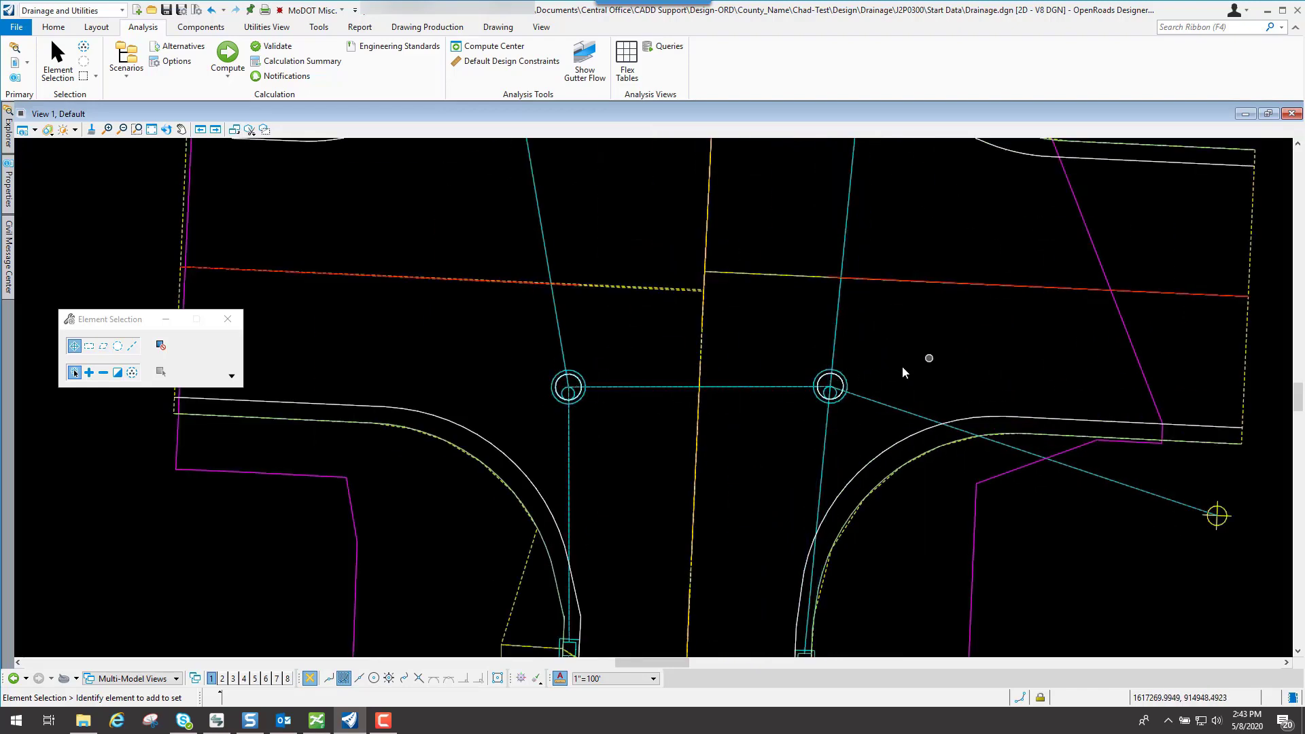
pyautogui.scroll(3, 847, 389)
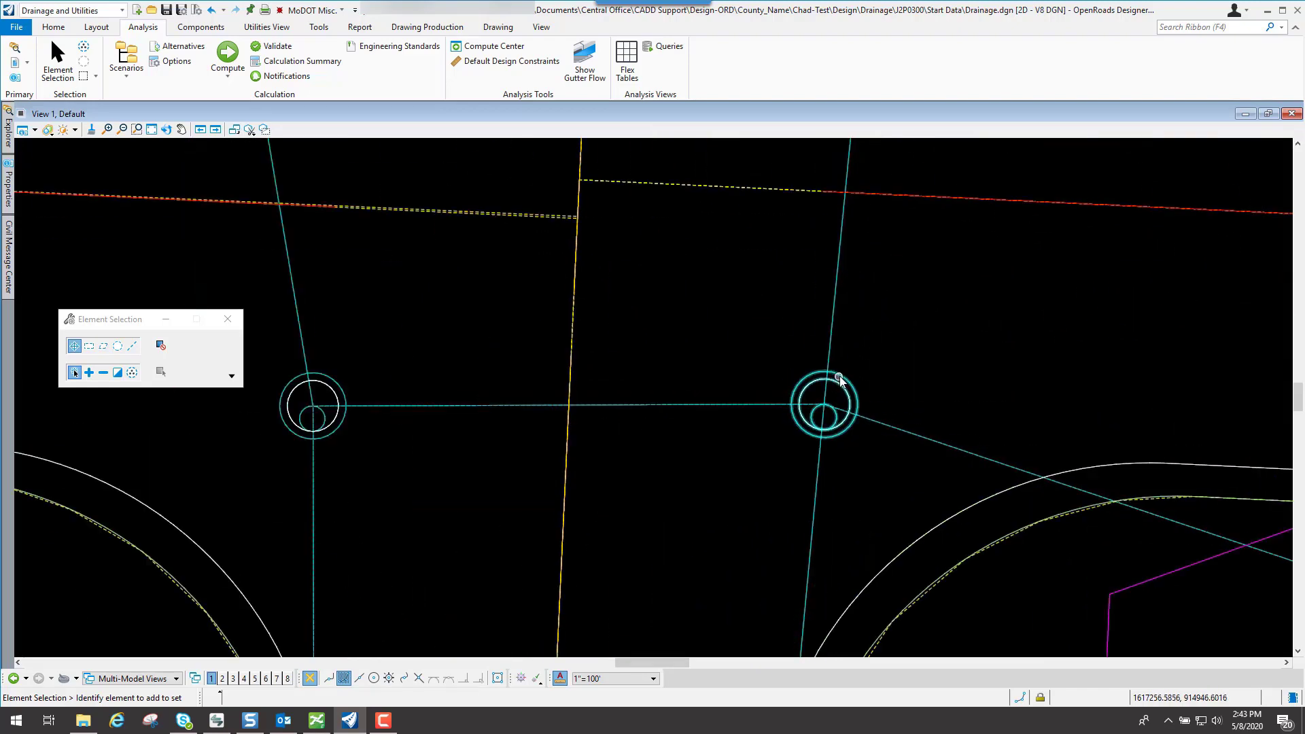
pyautogui.click(841, 381)
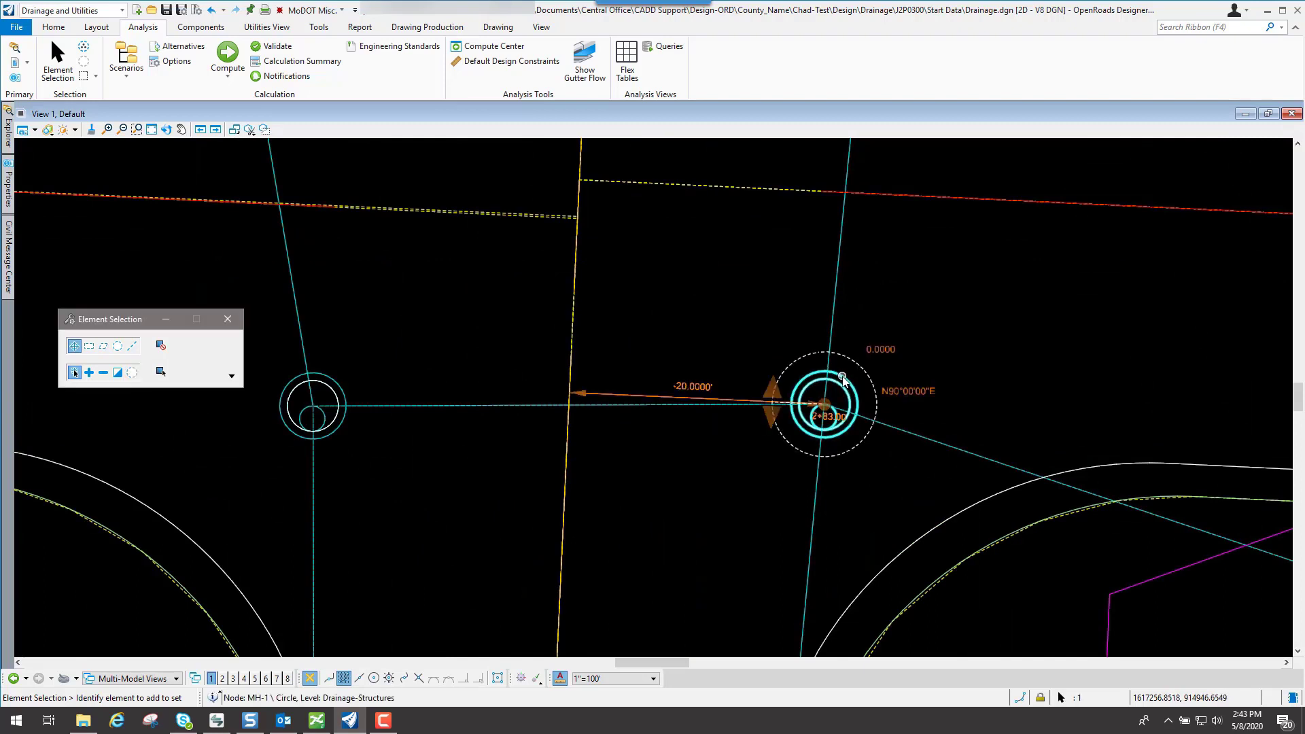
pyautogui.click(858, 370)
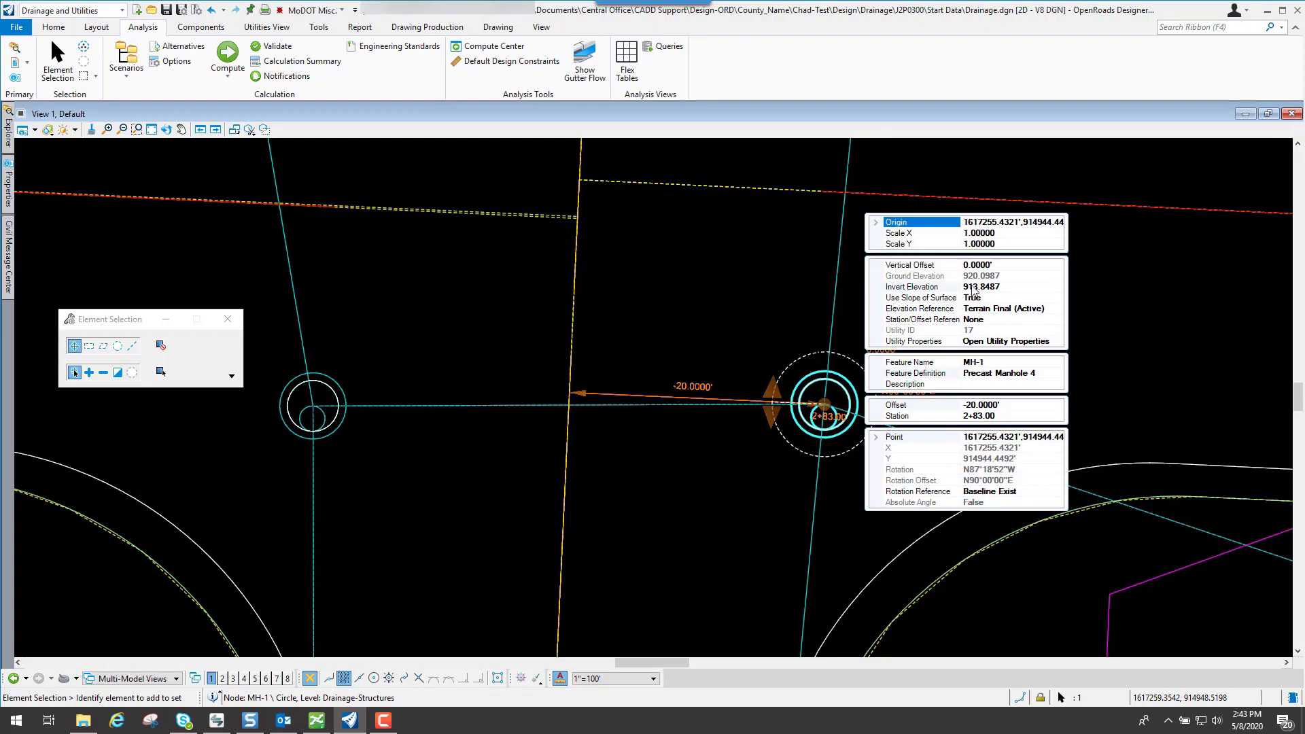
pyautogui.click(1013, 284)
pyautogui.doubleClick(989, 283)
pyautogui.press('BackSpace')
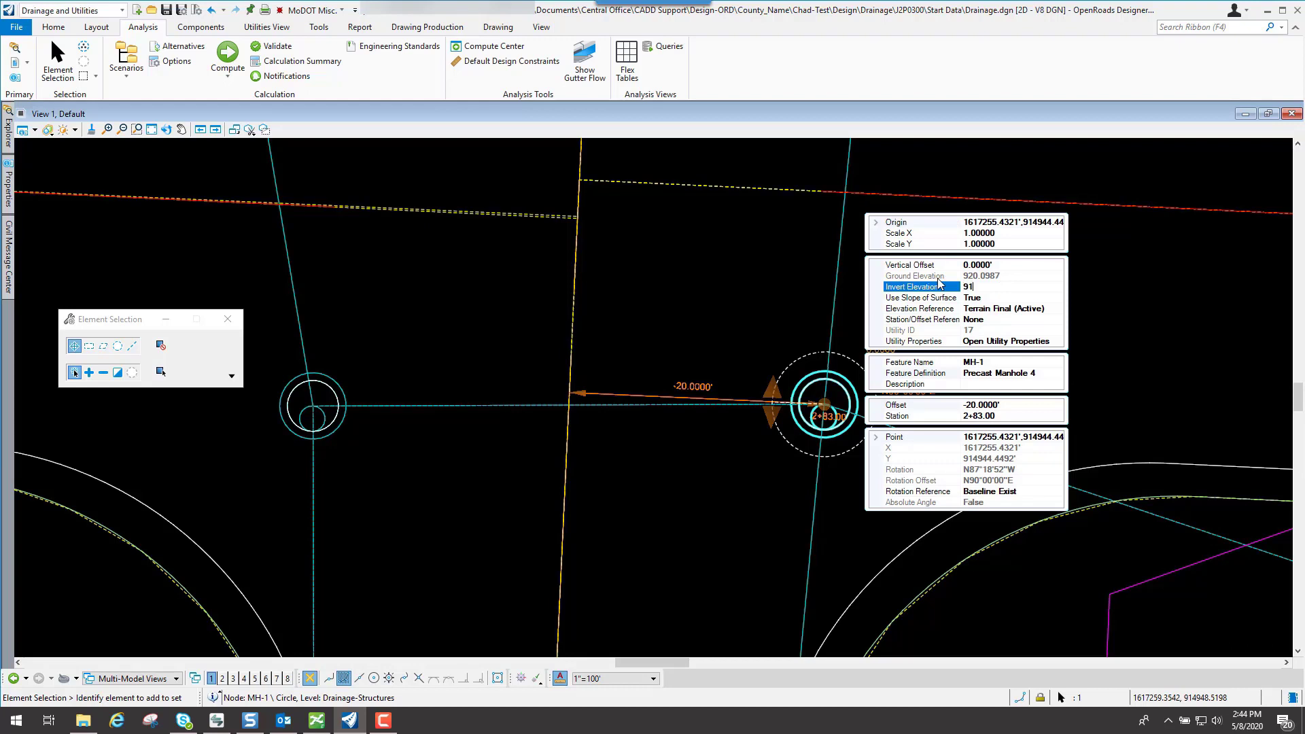
pyautogui.press('Return')
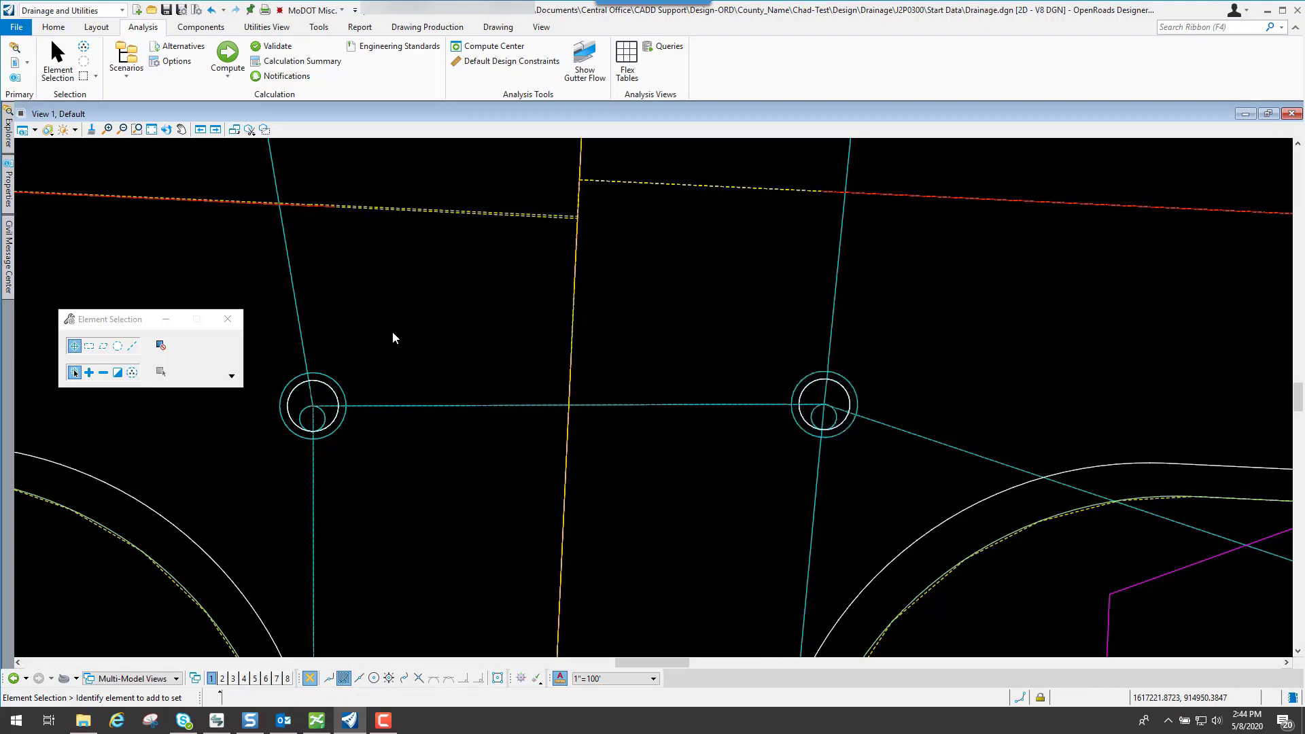
# - Review the design, flow and physical elevation settings of the west and east manholes in their hydraulic analysis properties
pyautogui.click(333, 380)
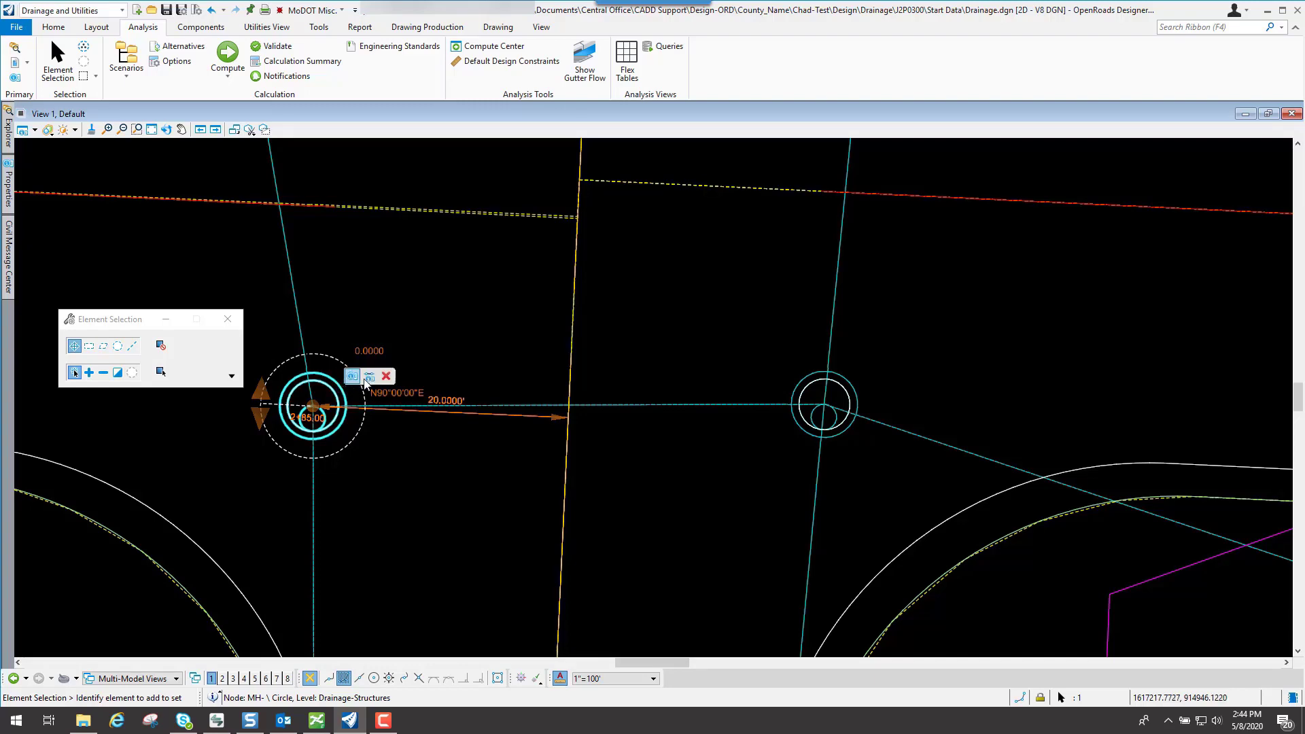
pyautogui.click(369, 378)
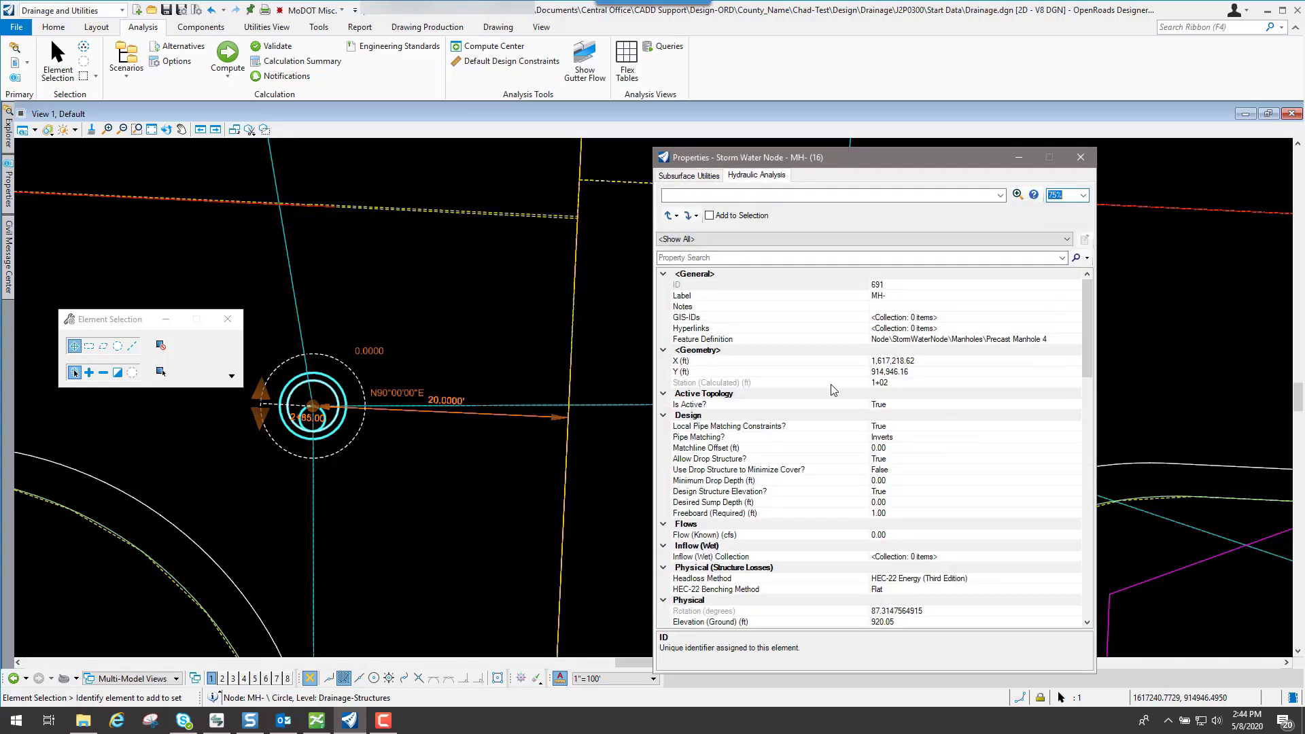
pyautogui.scroll(-4, 921, 443)
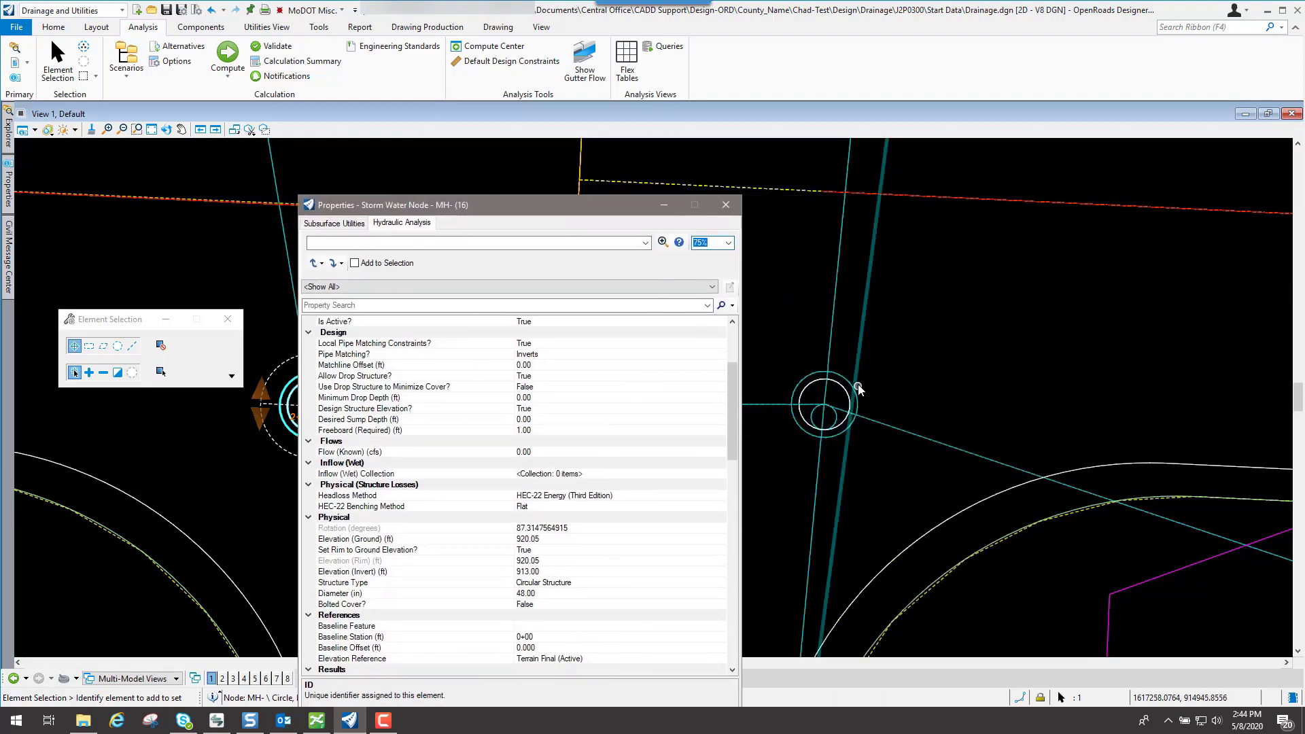
pyautogui.click(843, 382)
pyautogui.scroll(-6, 552, 534)
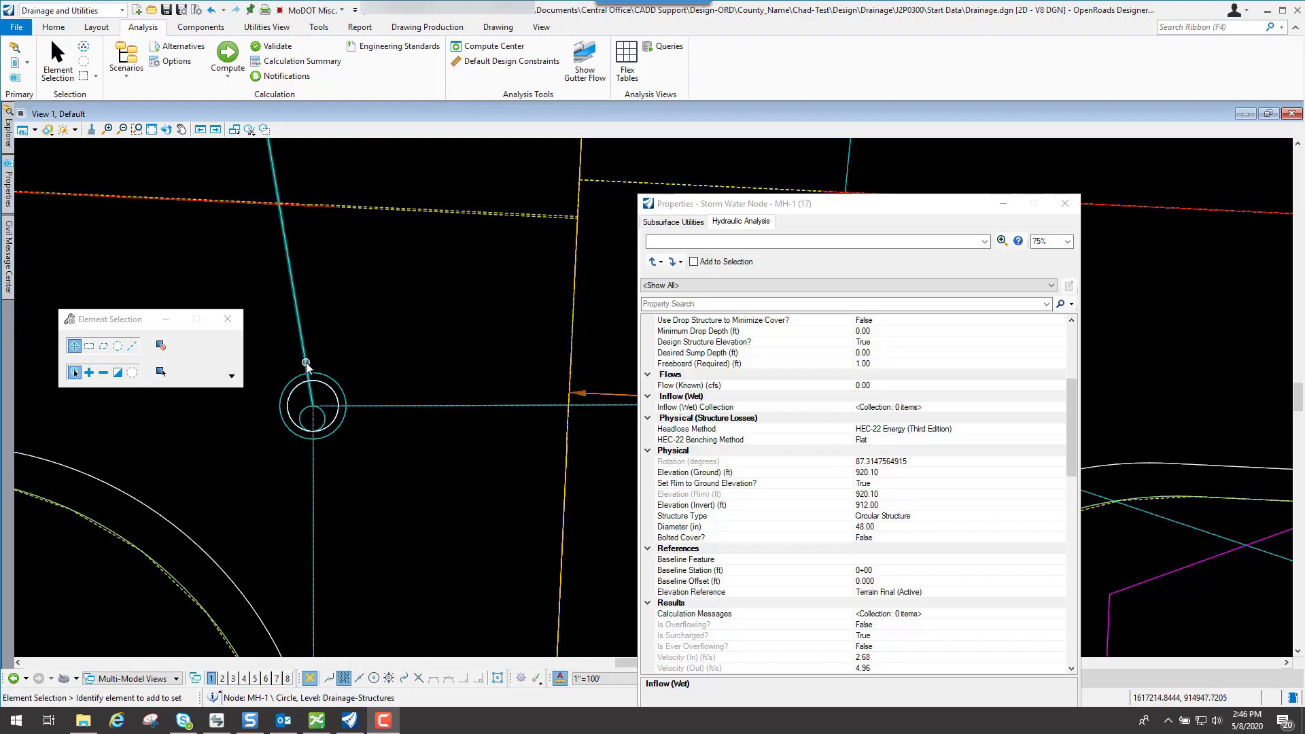
# - Examine the physical properties of the pipe between the northwest inlet and the west manhole, including its Set Invert to Start? option
pyautogui.click(288, 257)
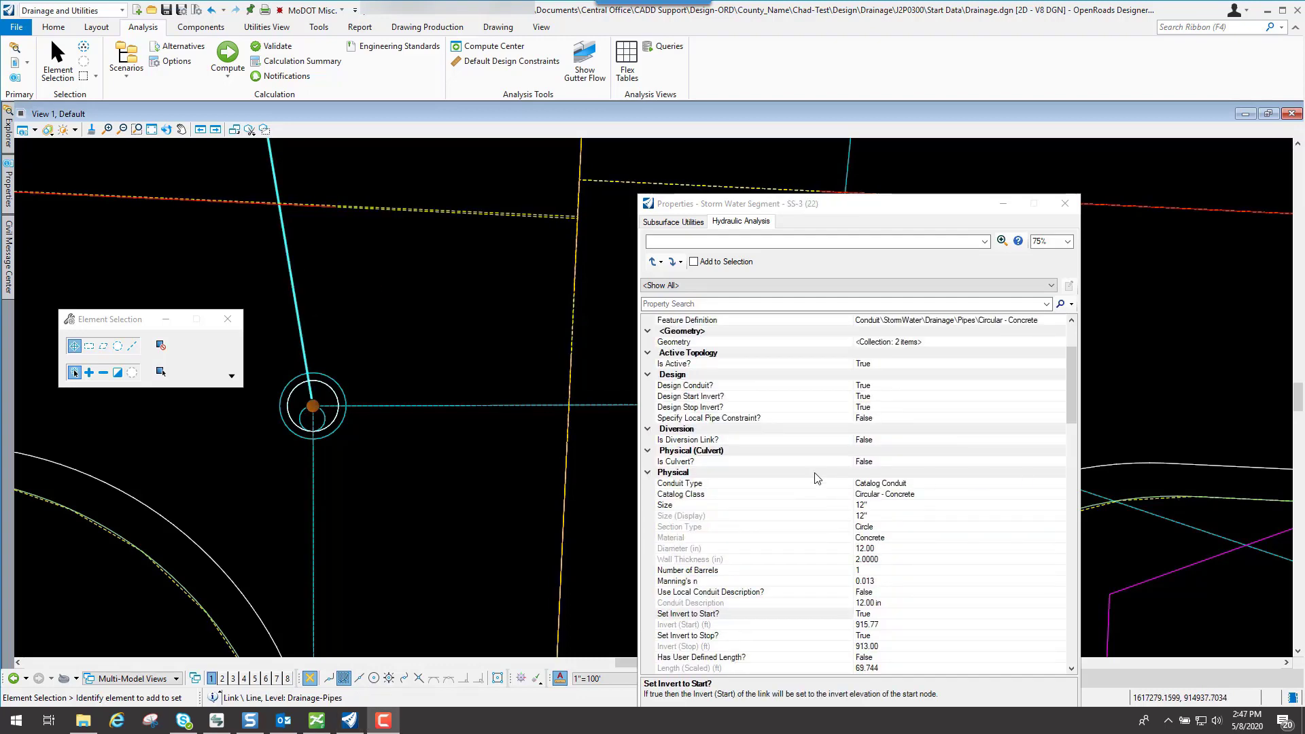
pyautogui.scroll(-3, 805, 472)
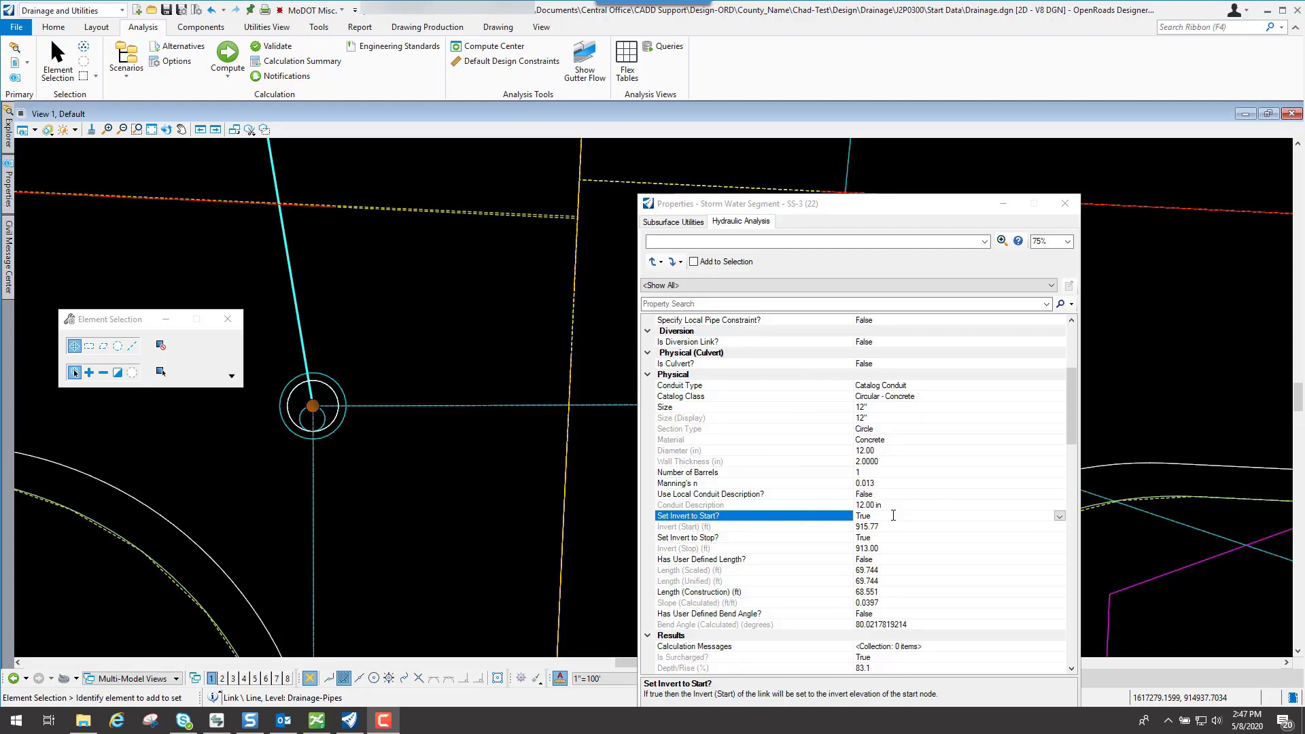
pyautogui.click(773, 520)
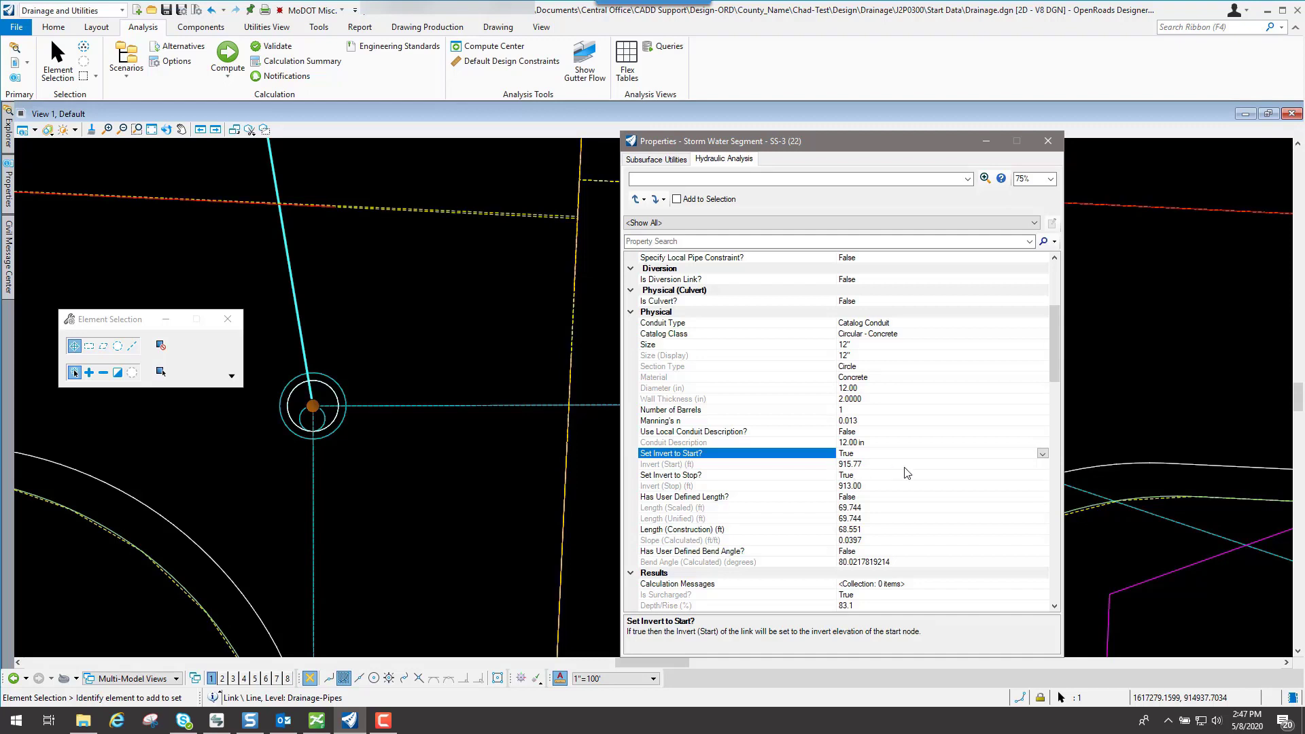
# - Check the Design Conduit? and Design Start Invert? options of pipe SS-3
pyautogui.moveTo(1054, 332); pyautogui.dragTo(1053, 304)
pyautogui.scroll(1, 794, 483)
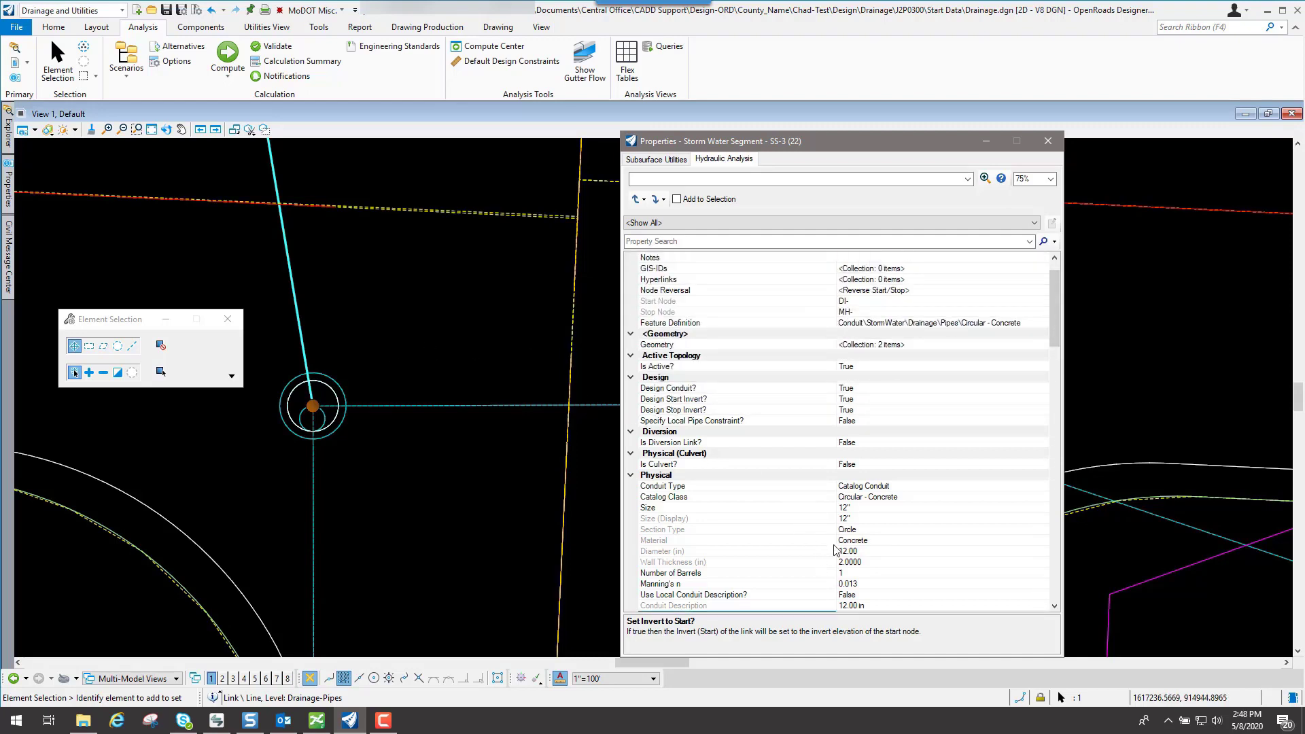
pyautogui.scroll(1, 752, 462)
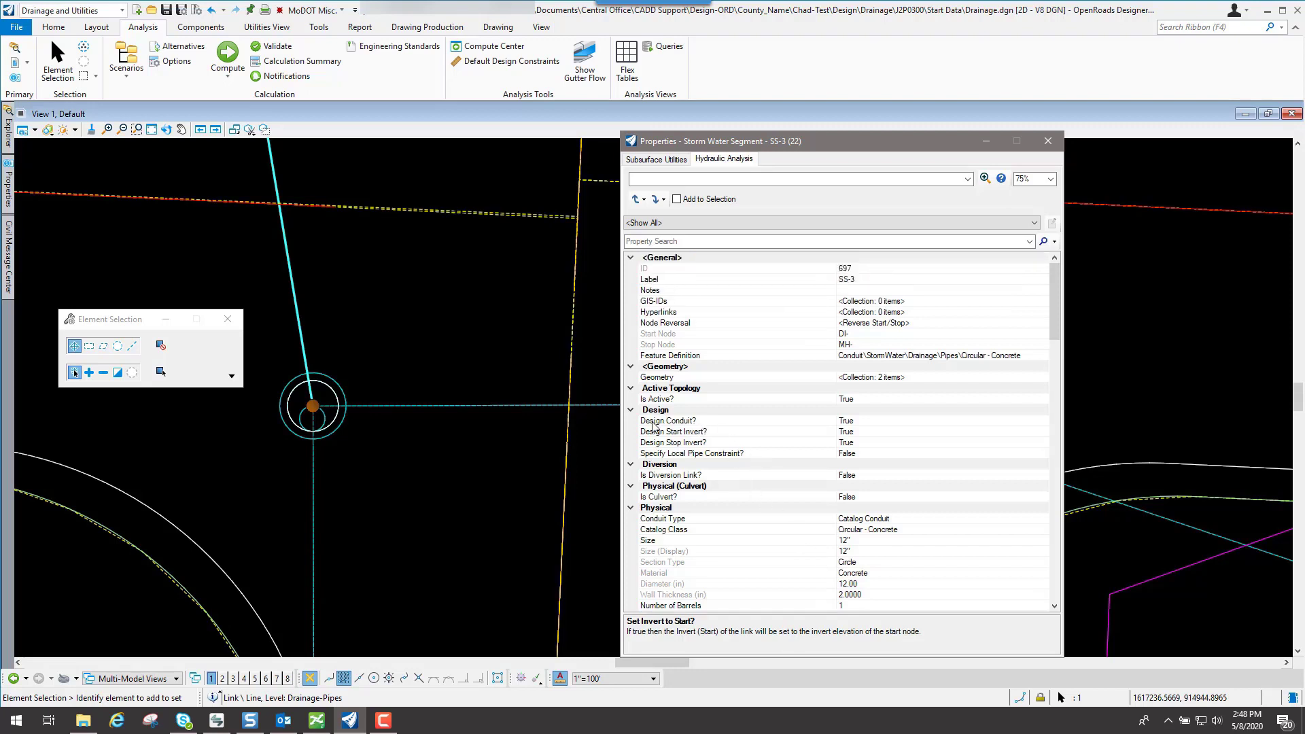
pyautogui.click(874, 420)
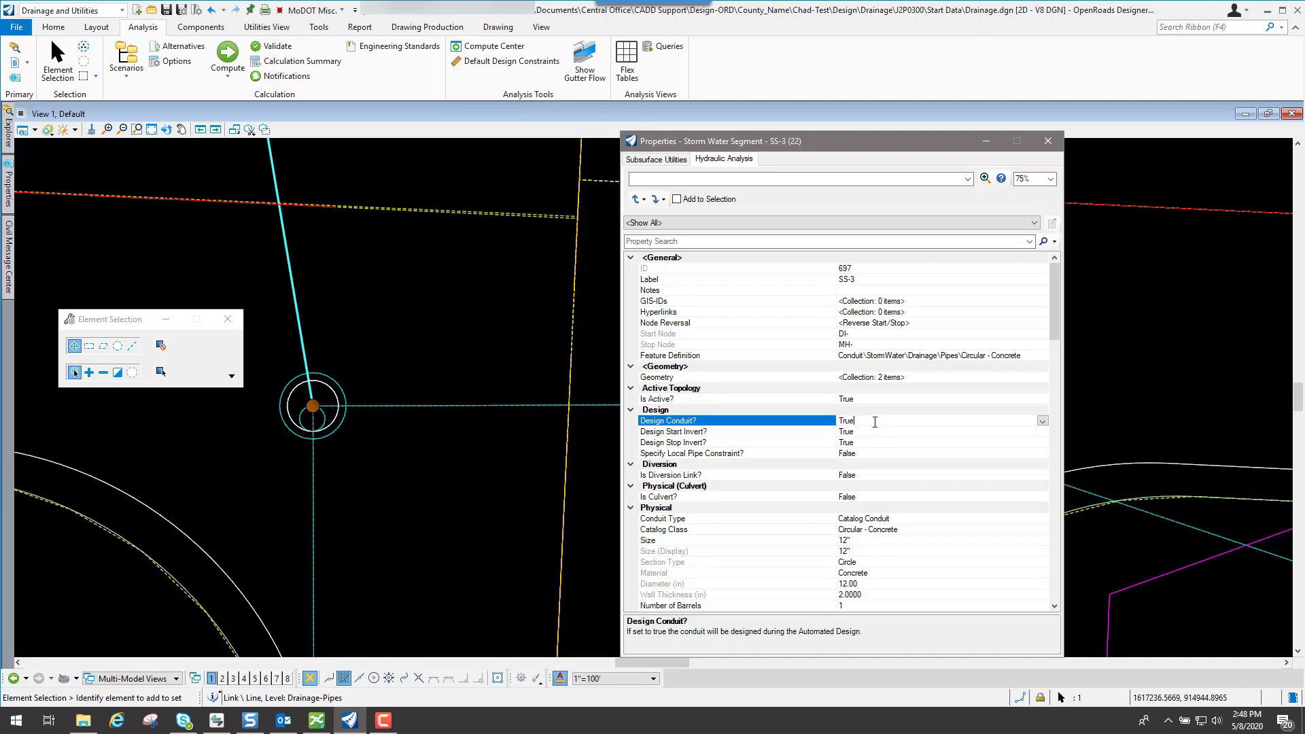
pyautogui.click(718, 433)
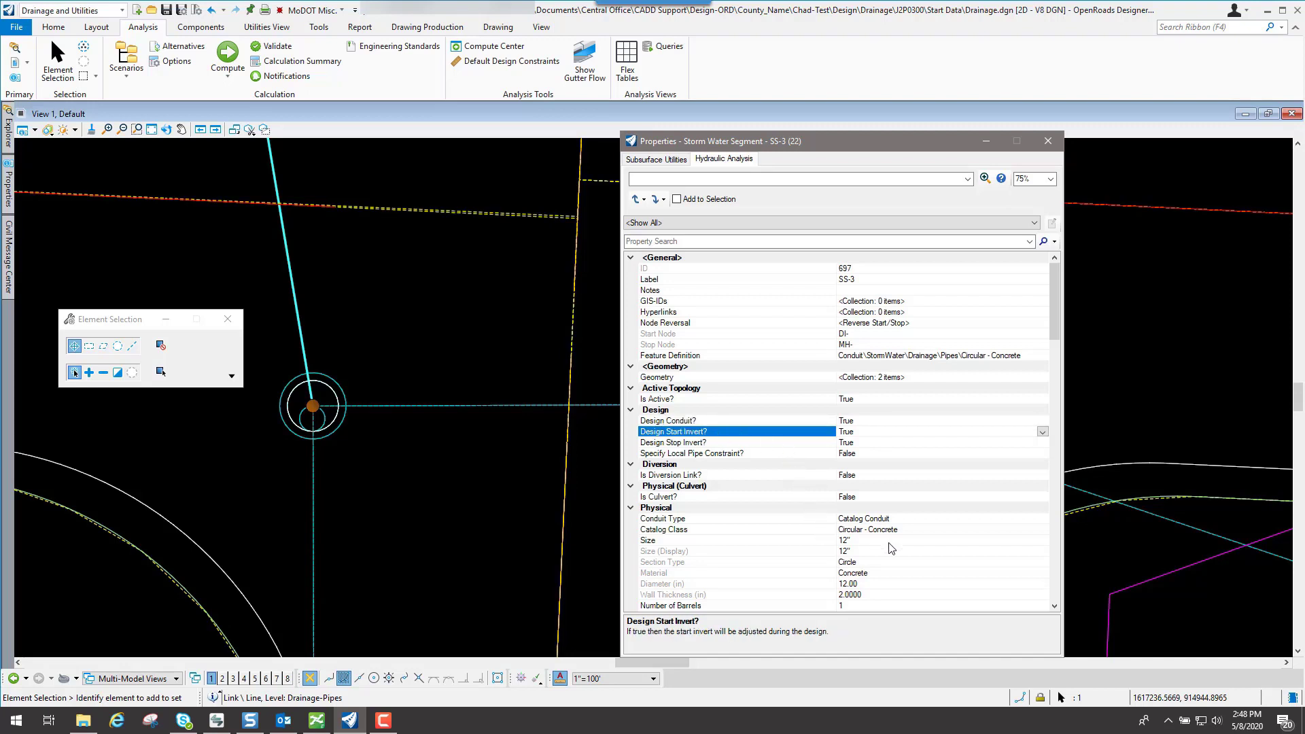
# - Review the Node Reversal property of pipe SS-3 against its direction in the plan, check its remaining settings, and close the properties
pyautogui.scroll(-2, 891, 548)
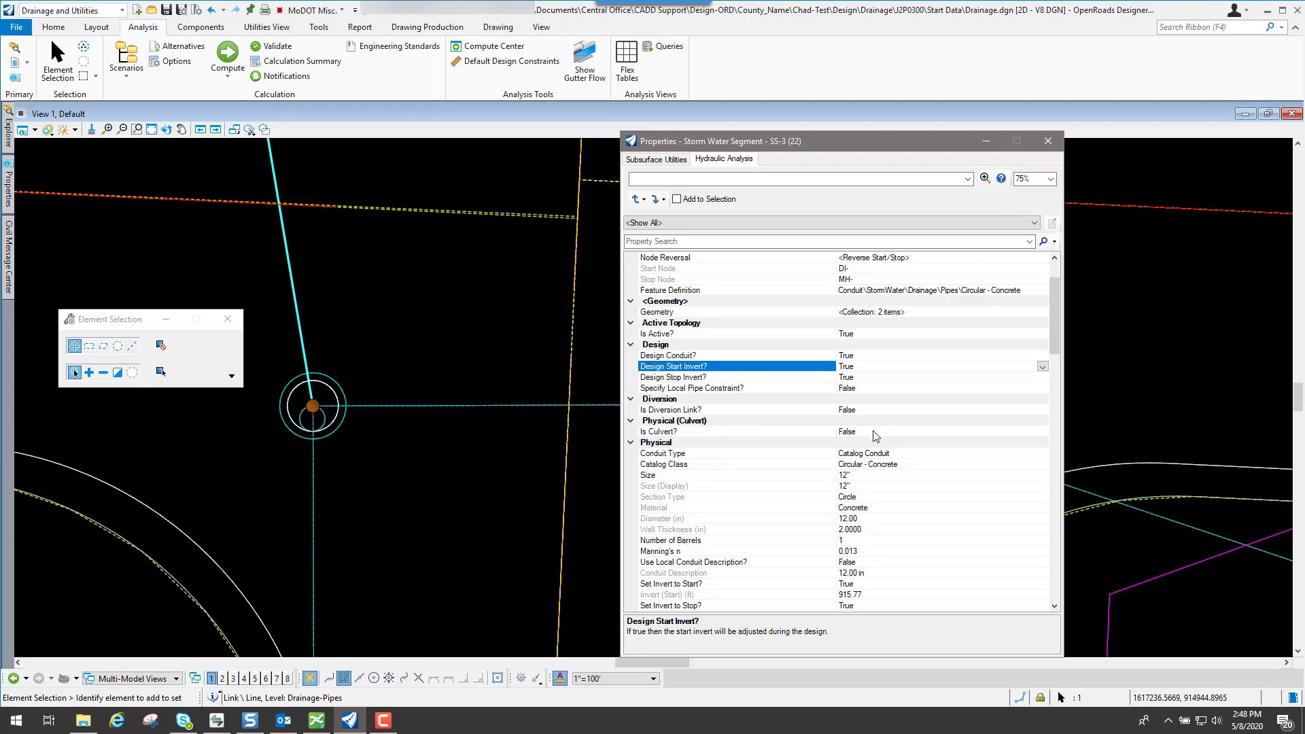
pyautogui.scroll(2, 899, 523)
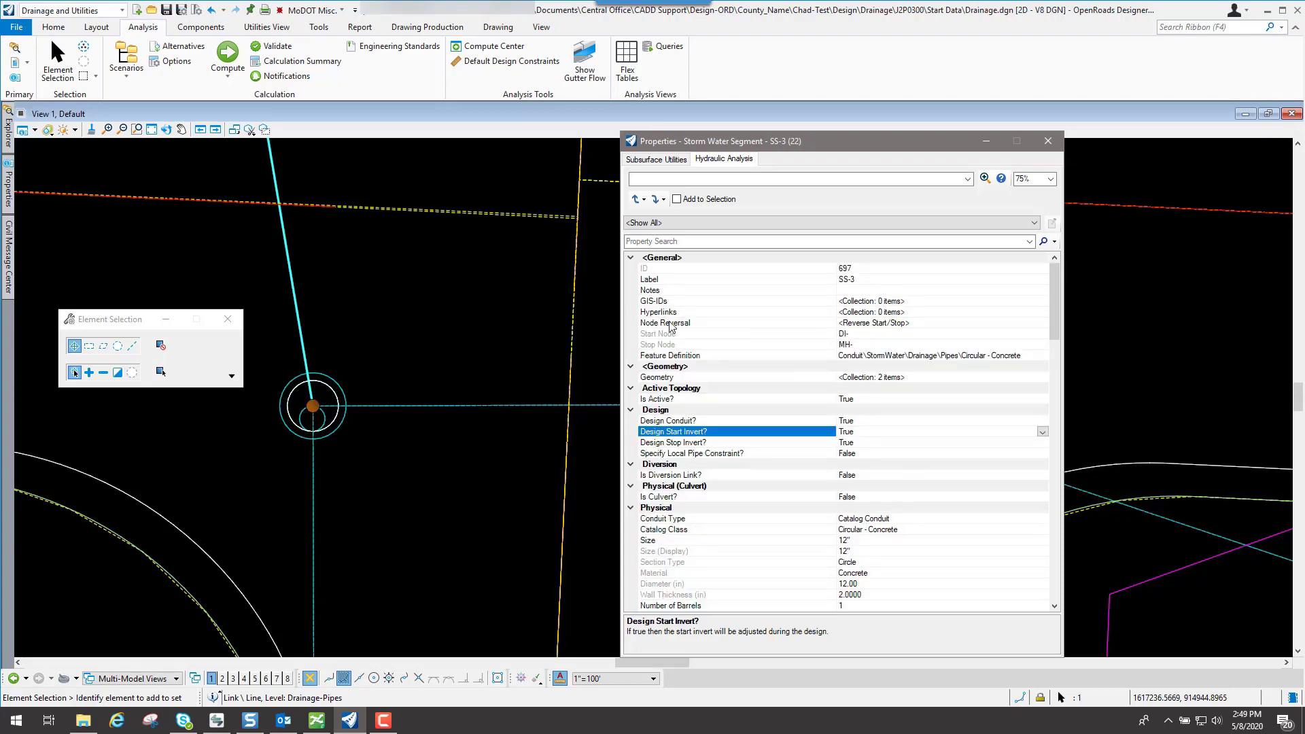
pyautogui.scroll(-3, 494, 527)
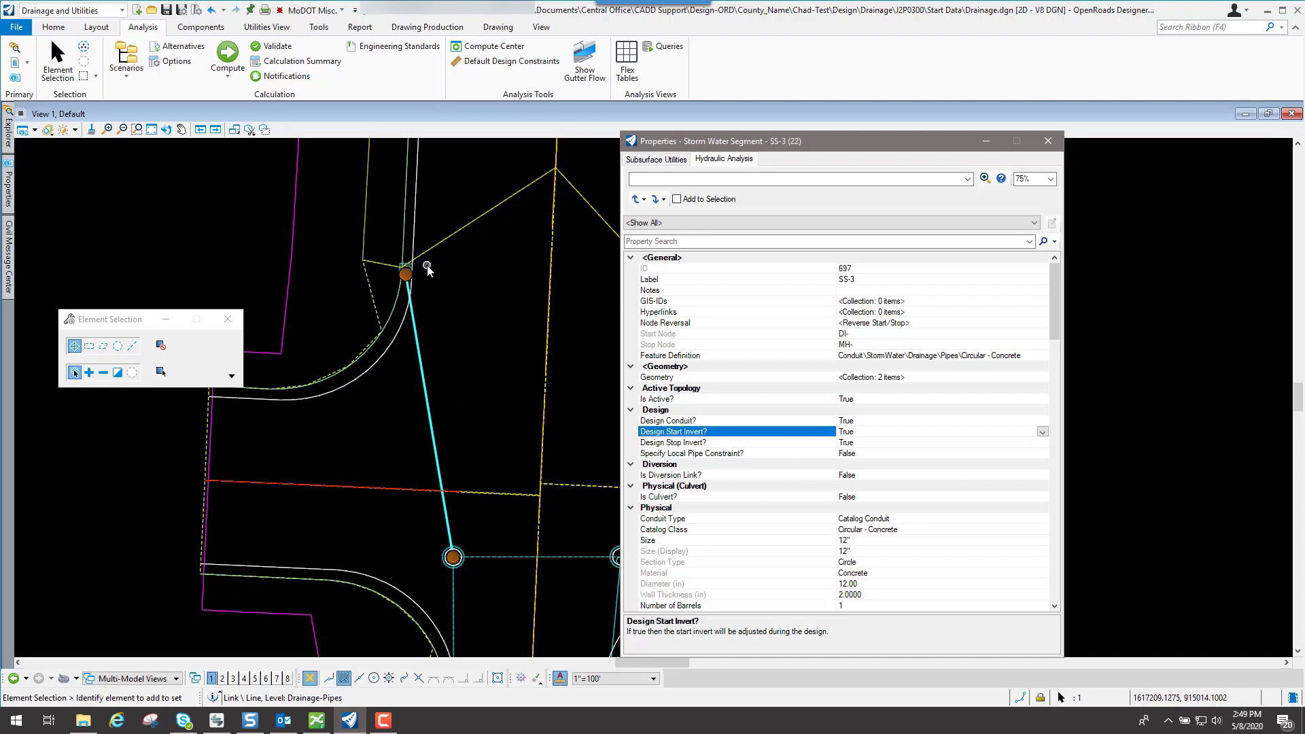
pyautogui.click(915, 323)
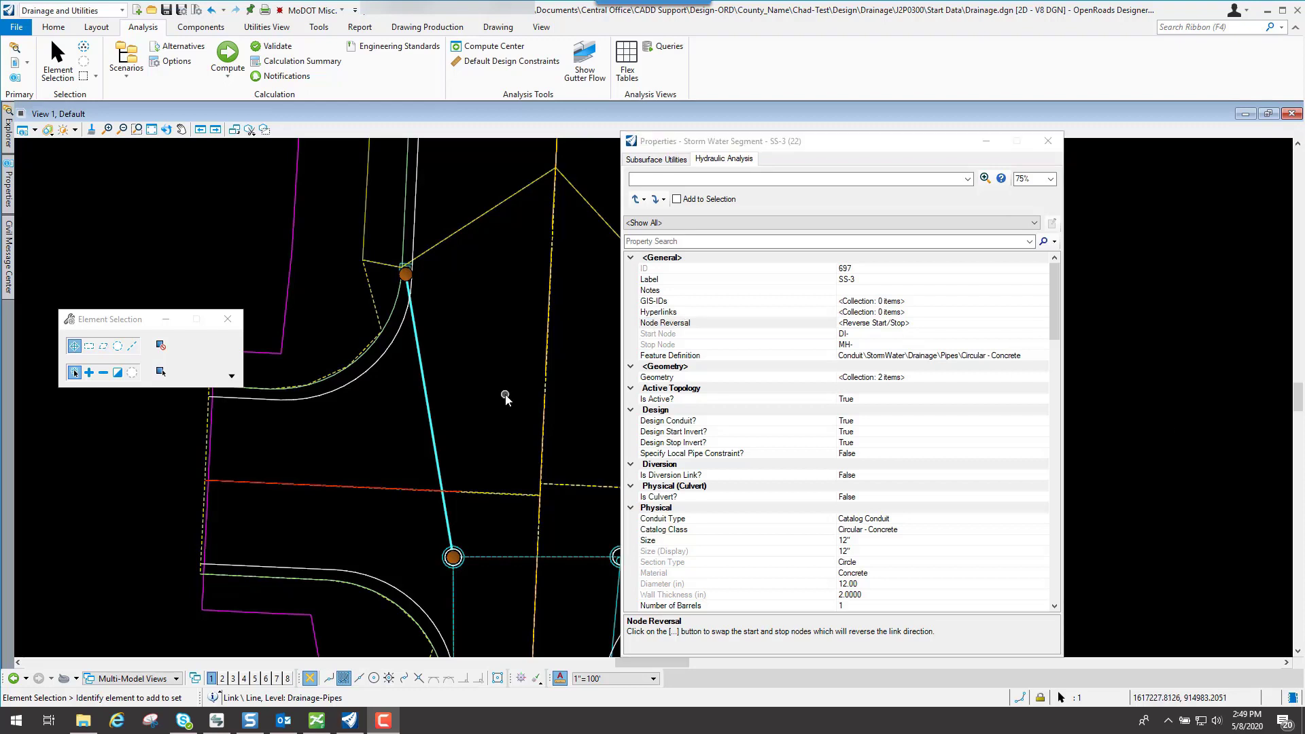
pyautogui.scroll(-3, 506, 396)
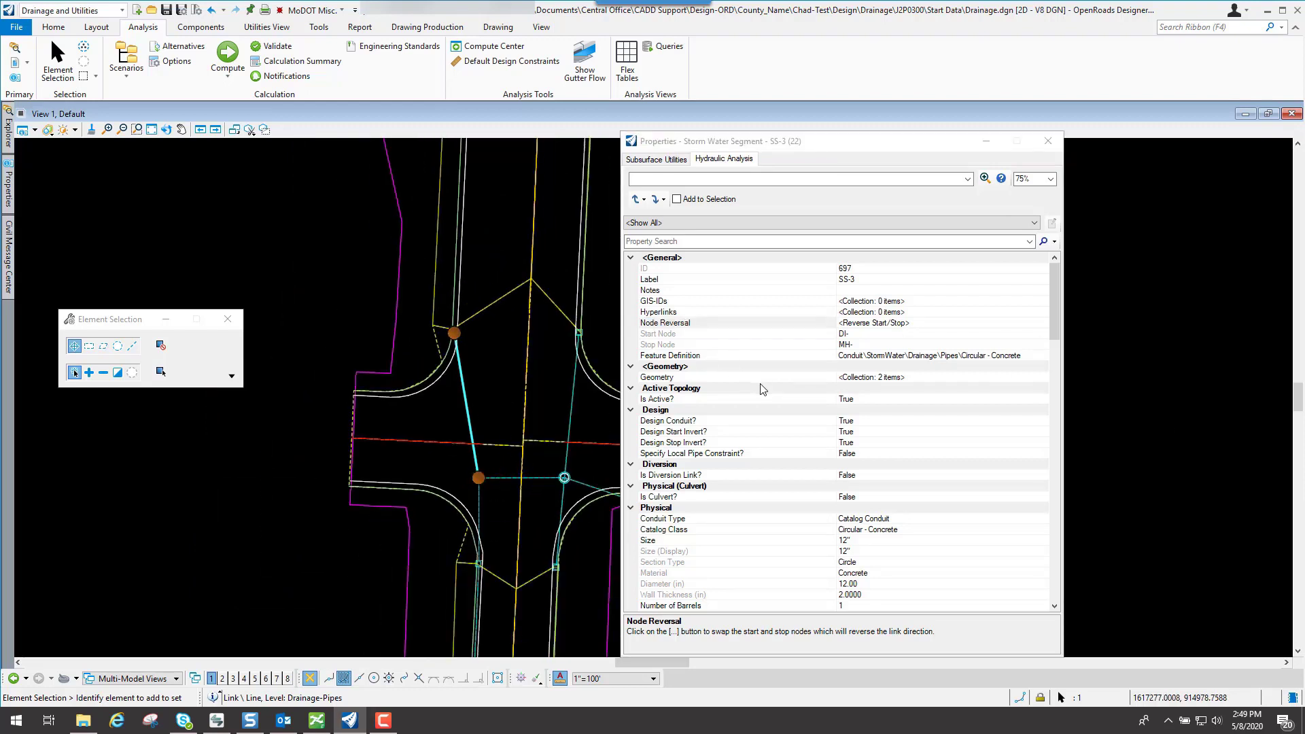
pyautogui.scroll(-3, 908, 541)
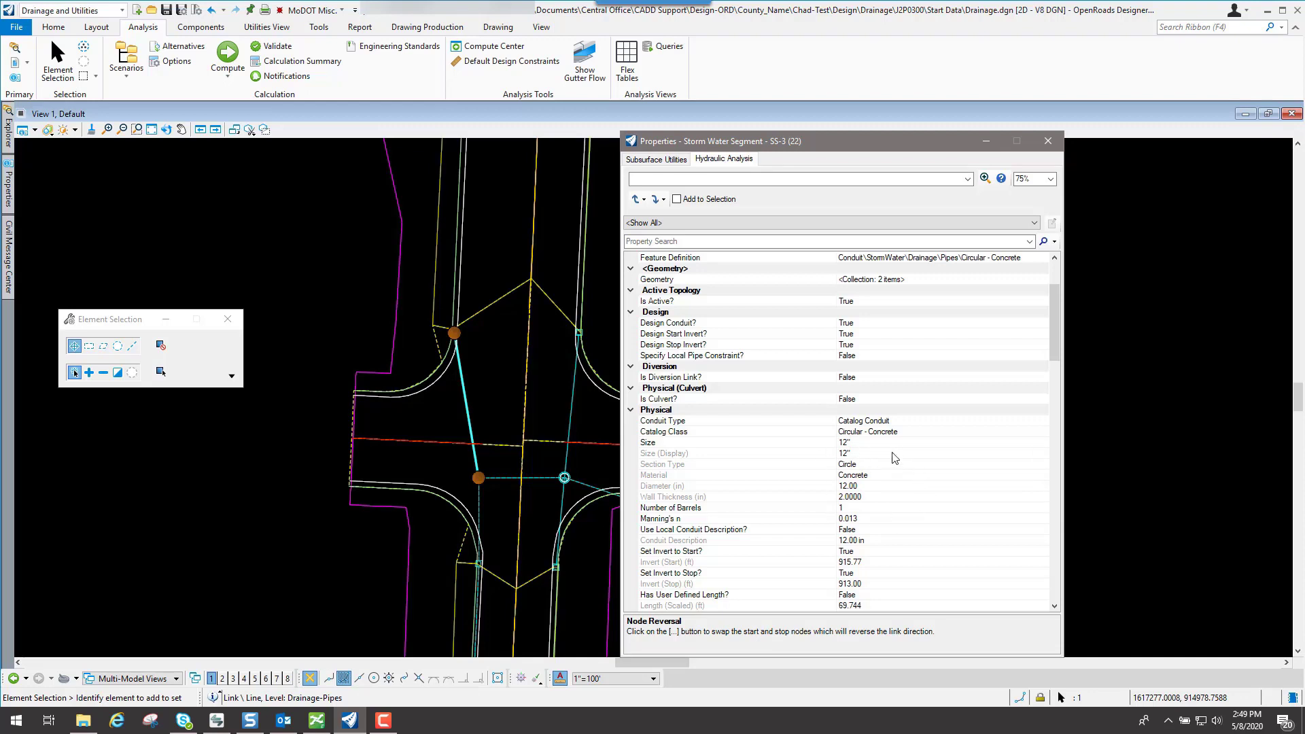
pyautogui.click(1048, 141)
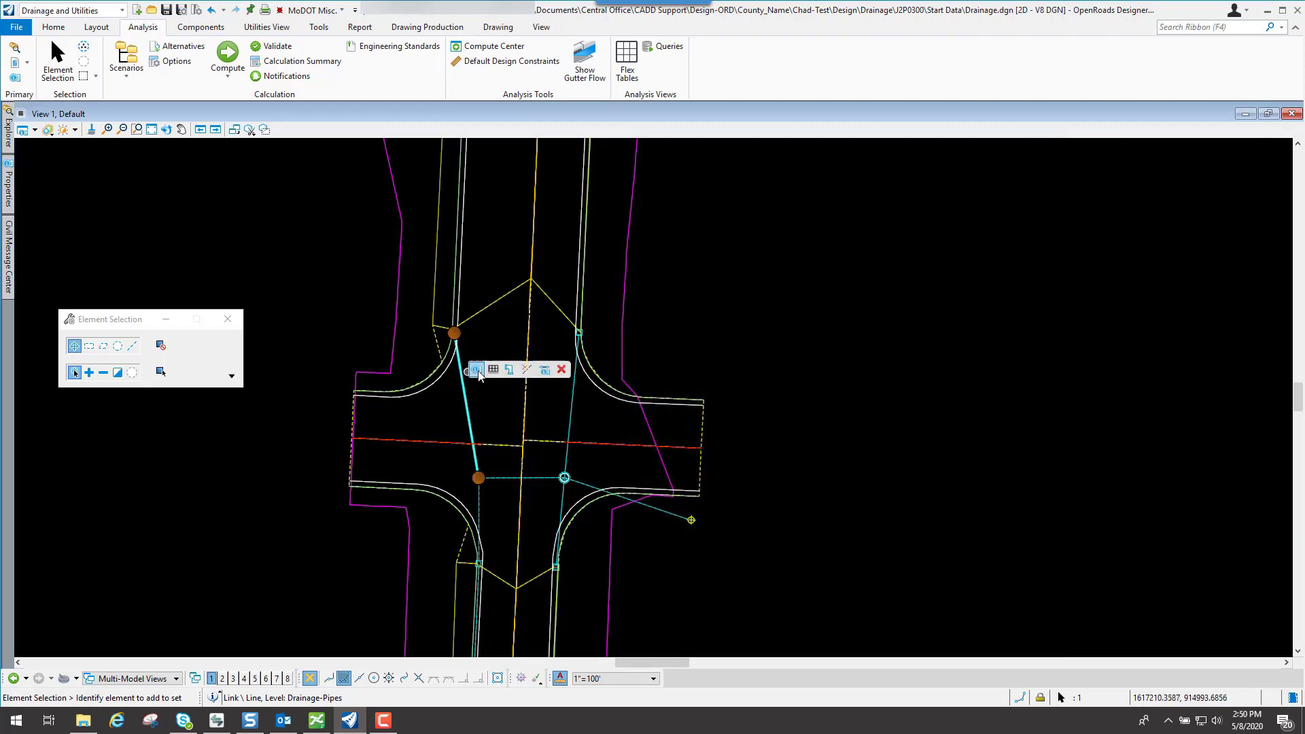
# - Change the size description of the pipe from the northwest inlet to the west manhole to 15"
pyautogui.moveTo(511, 369)
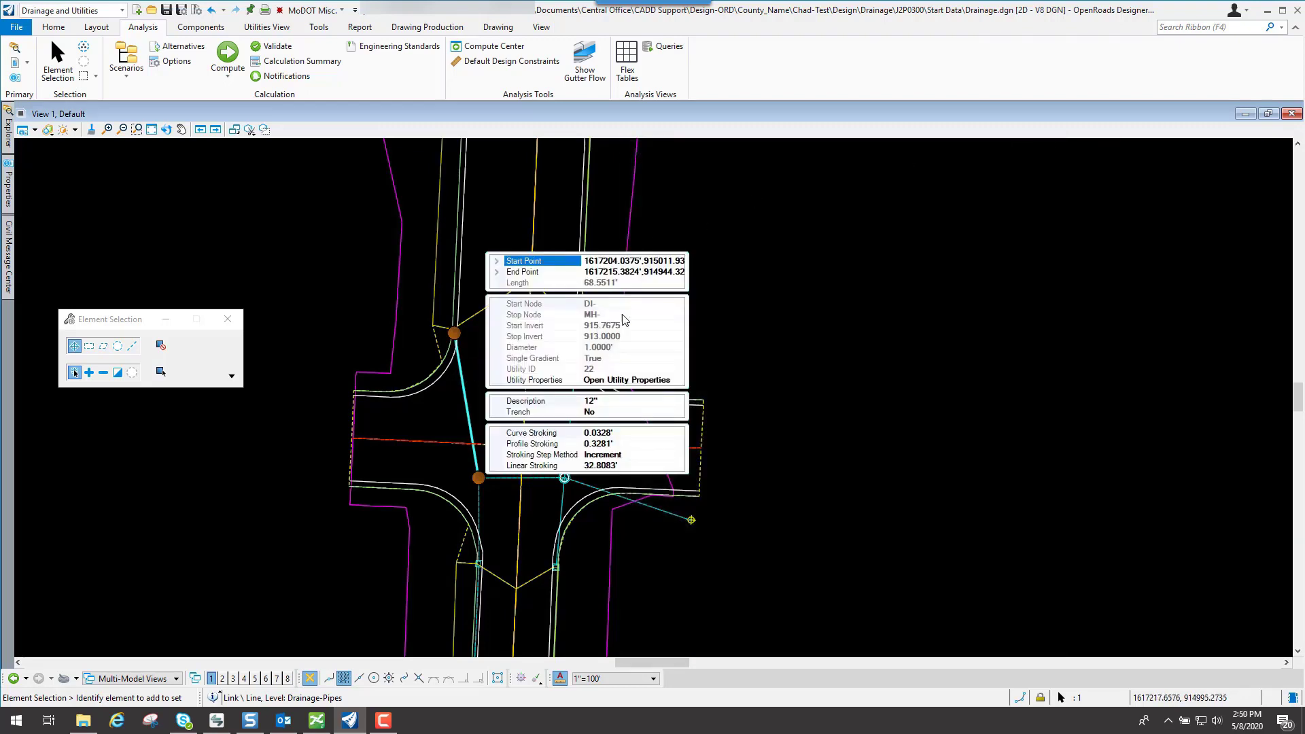
pyautogui.click(620, 402)
pyautogui.click(677, 402)
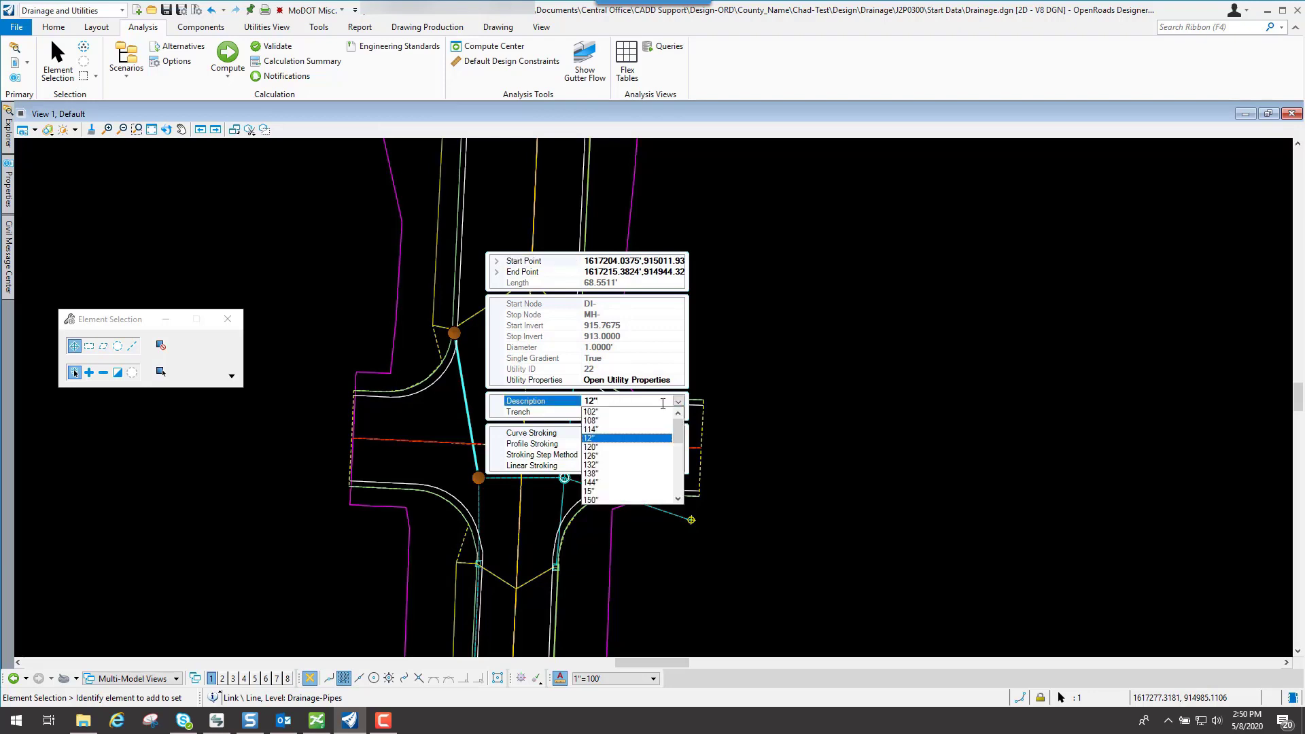
pyautogui.click(598, 491)
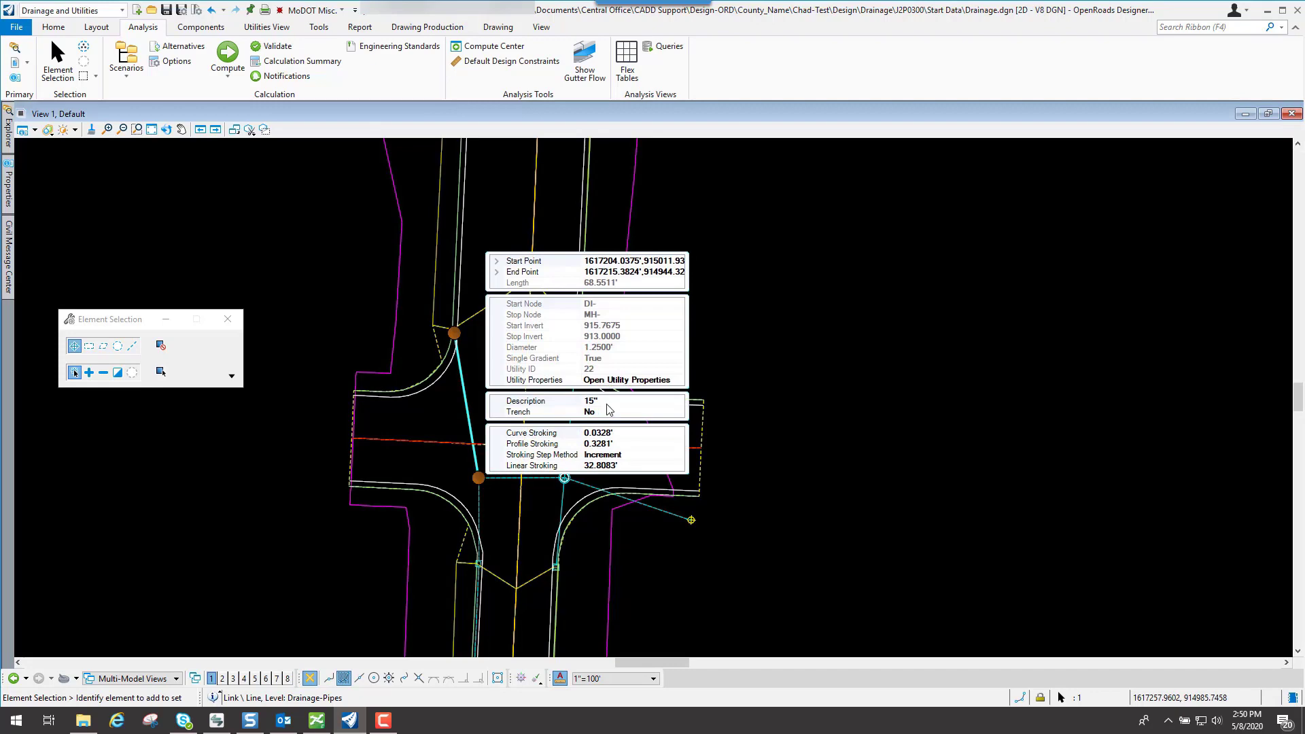
pyautogui.click(465, 373)
pyautogui.scroll(3, 466, 372)
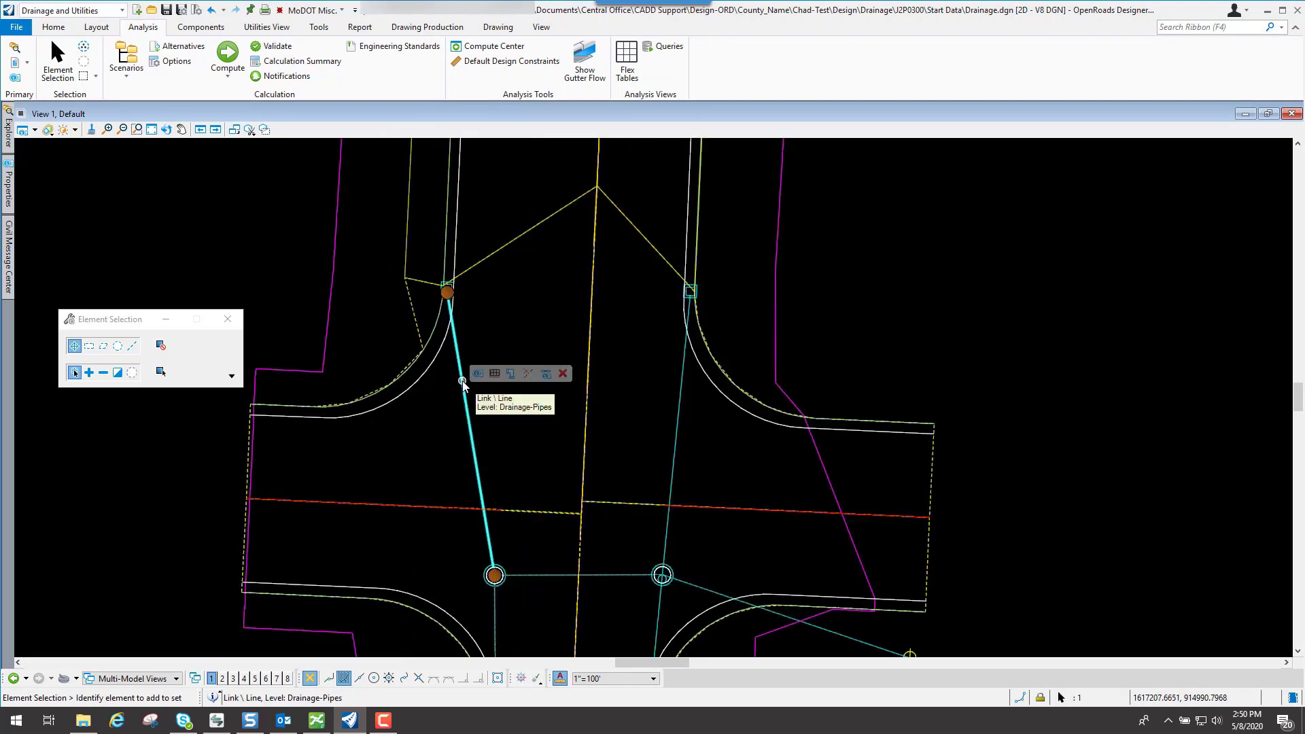
# - Review the design and physical properties of the 15" pipe between the northwest inlet and the west manhole, then deselect it
pyautogui.click(547, 373)
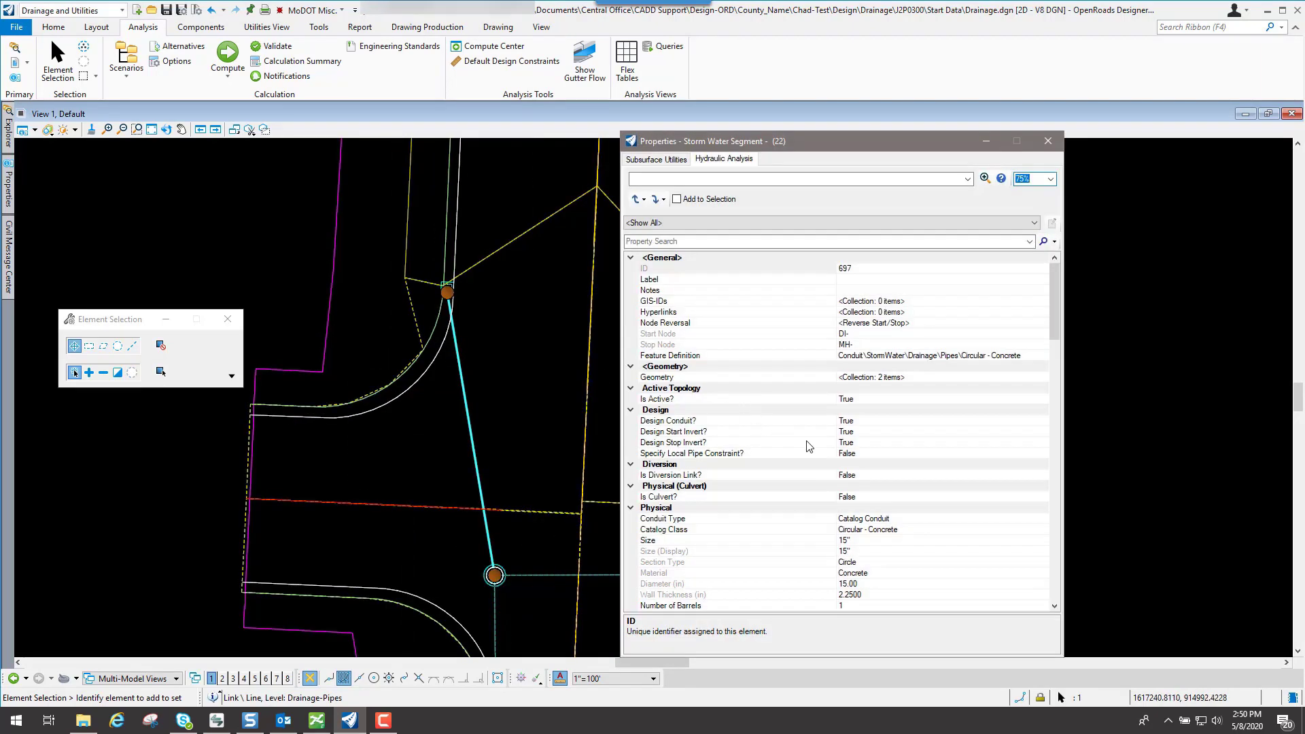
pyautogui.scroll(-3, 829, 464)
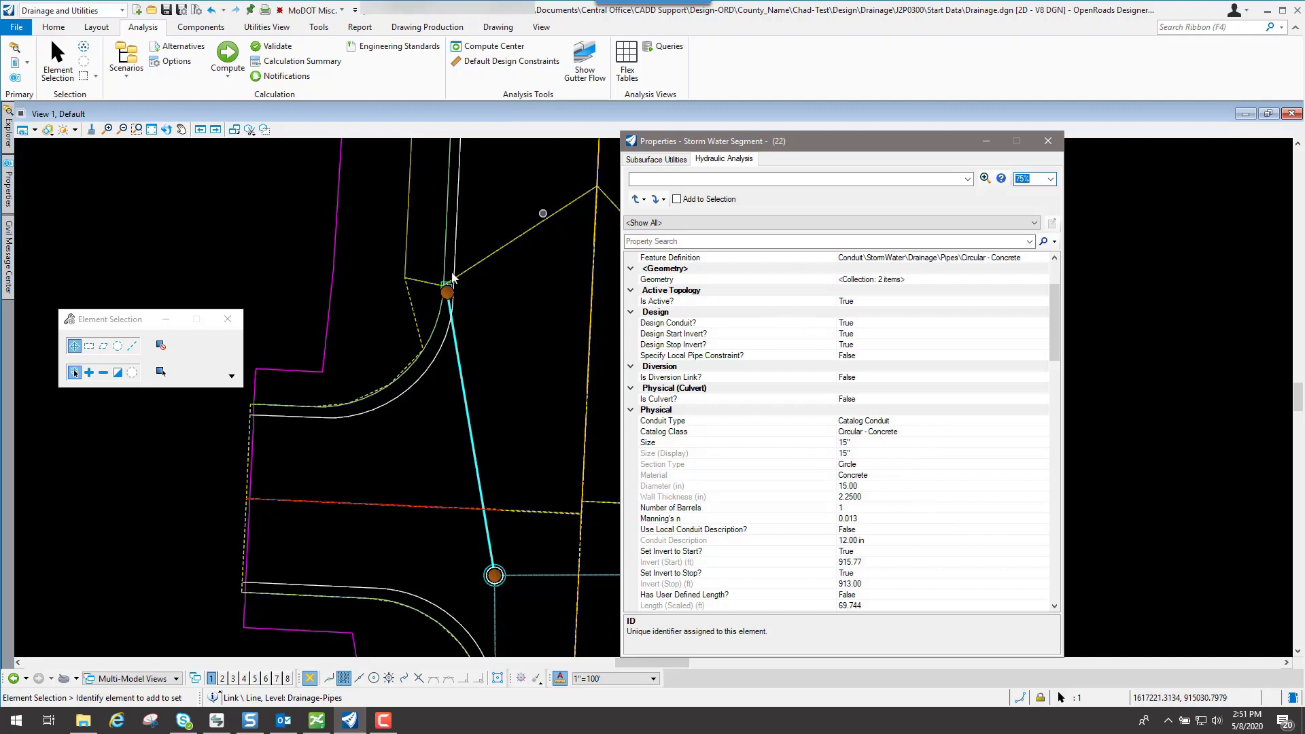
pyautogui.scroll(5, 445, 289)
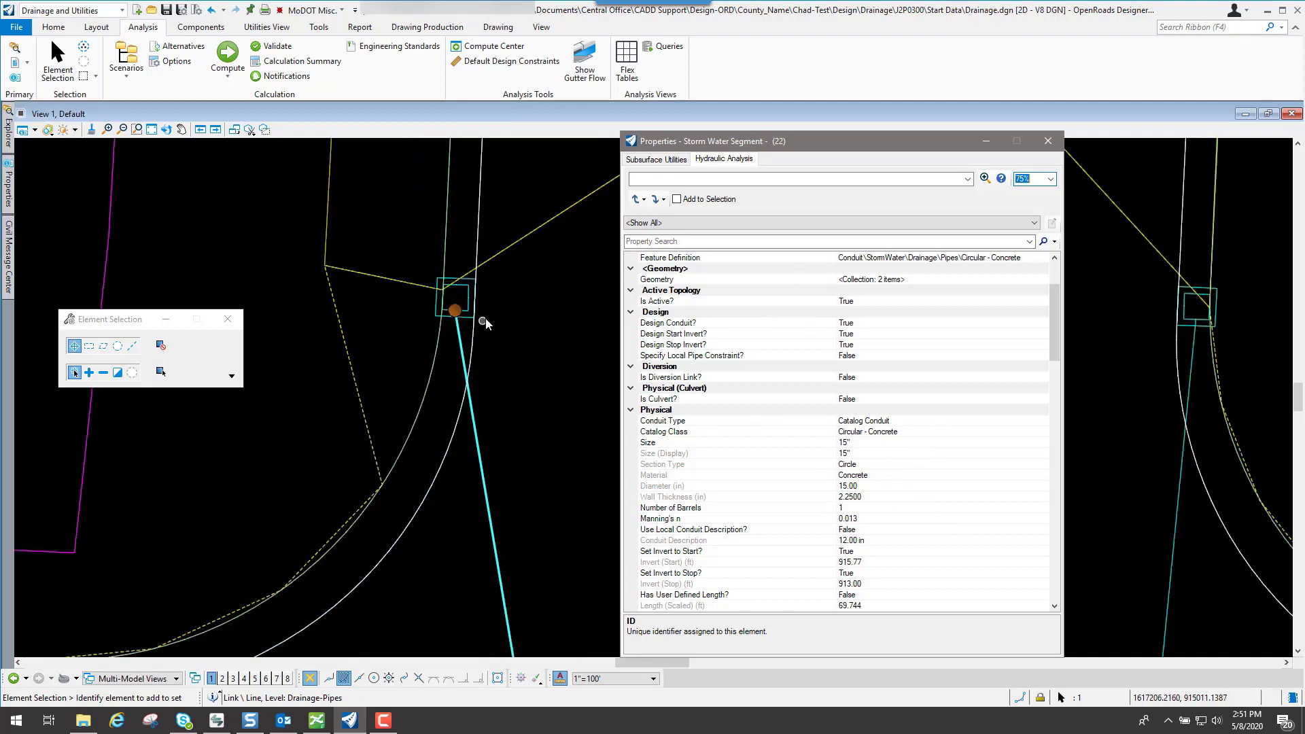
pyautogui.click(488, 511)
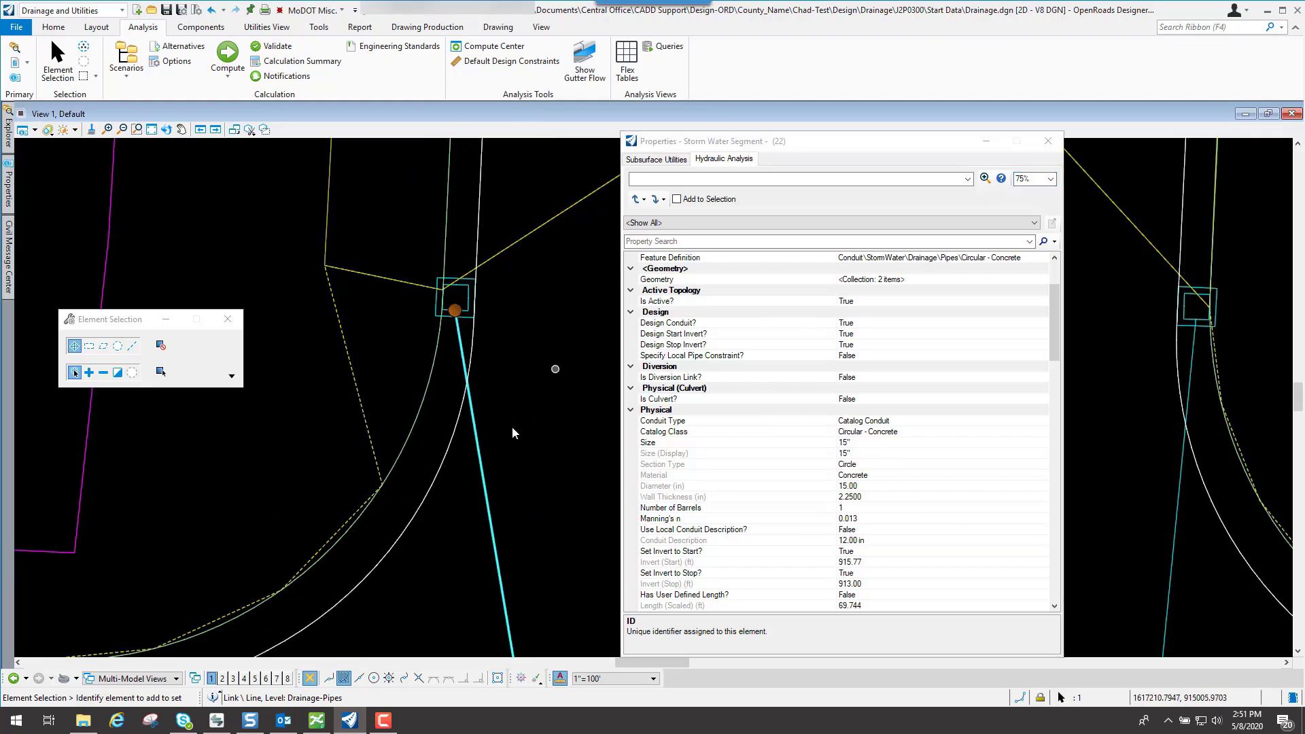
pyautogui.scroll(-4, 510, 427)
pyautogui.click(539, 593)
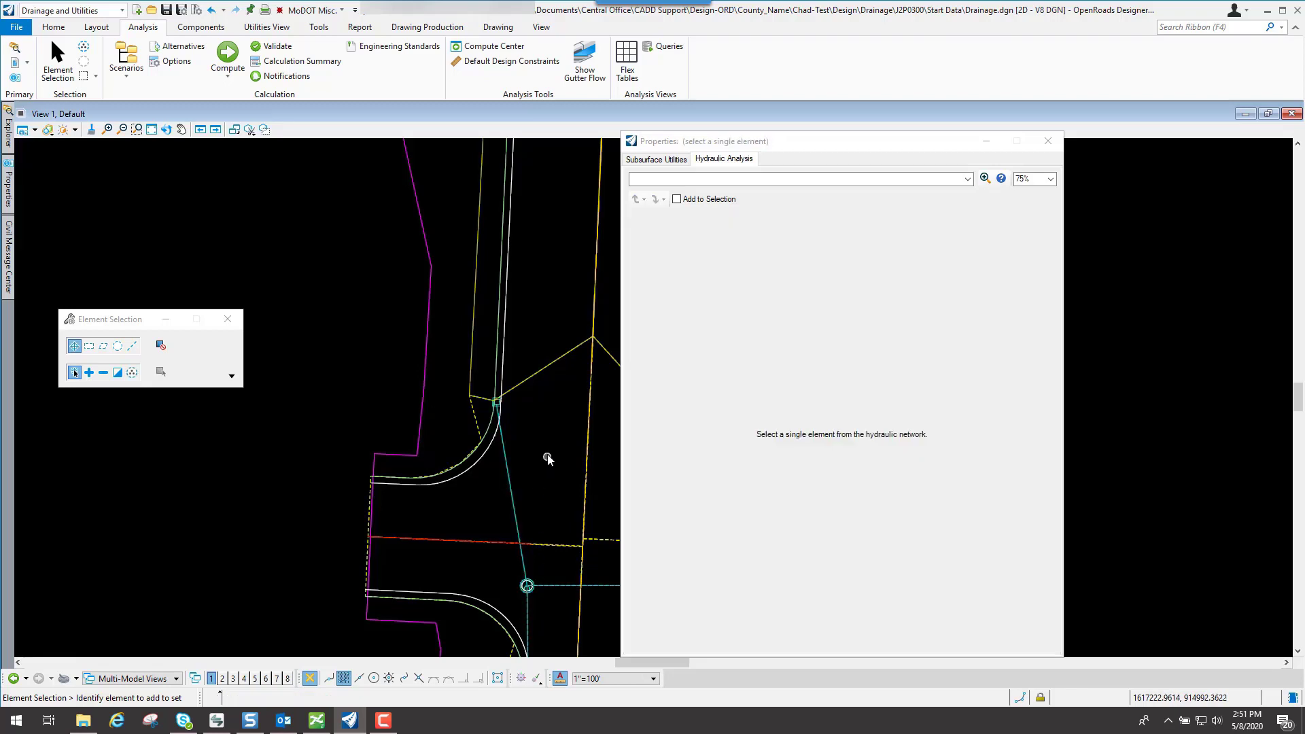
# - Examine the analysis profile of the profile run in the Drainage.dgn drainage and utilities model, then close it
pyautogui.click(9, 129)
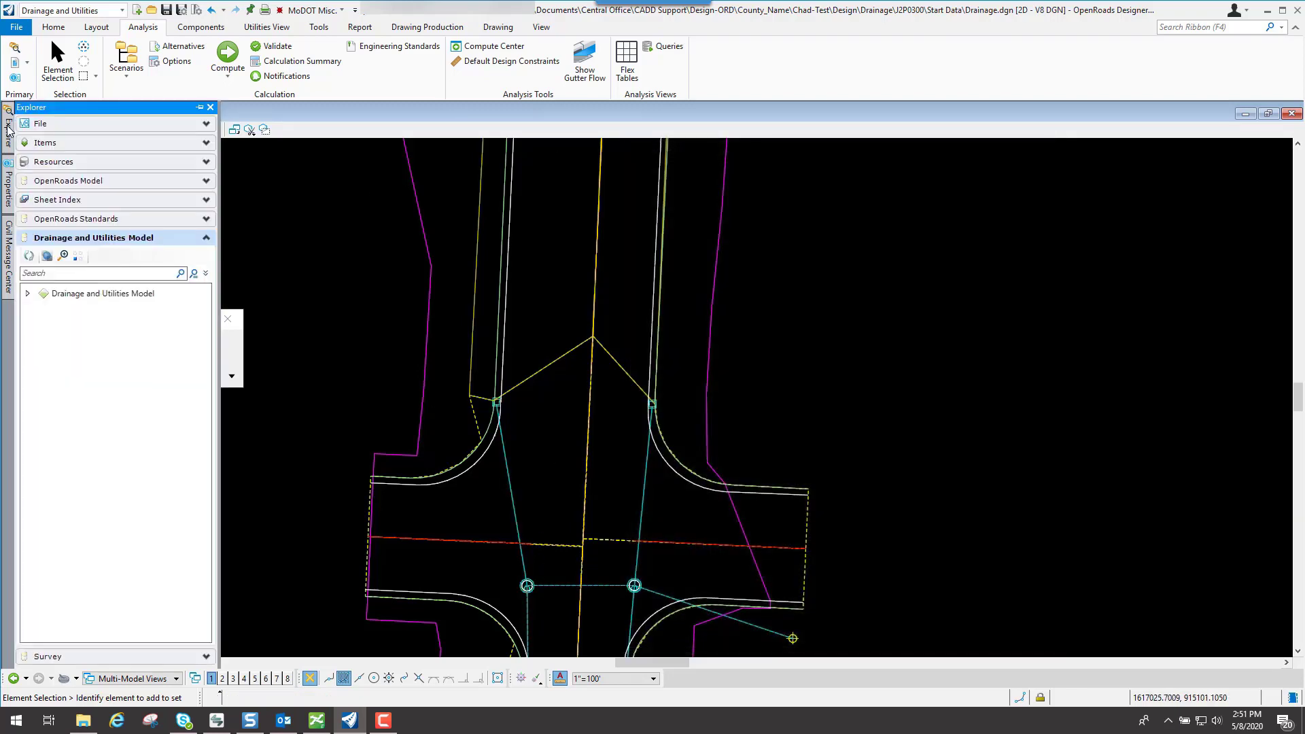
pyautogui.click(29, 293)
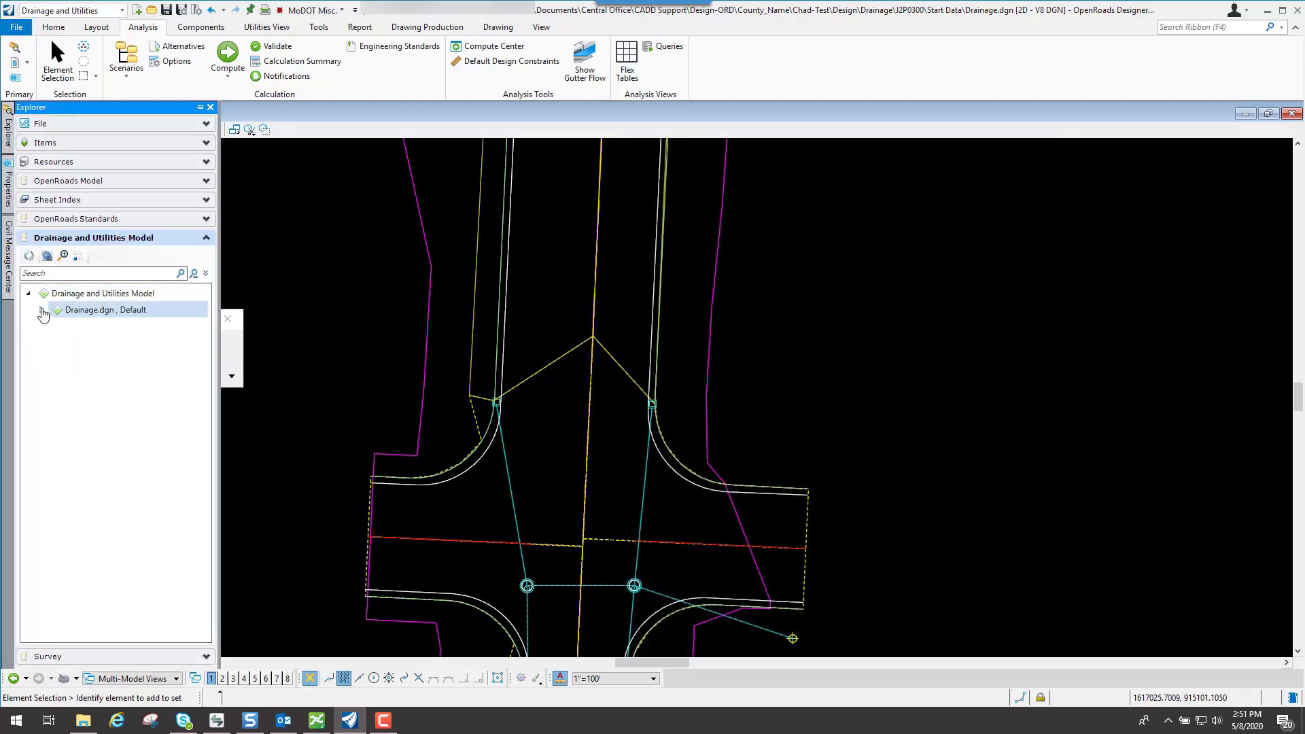
pyautogui.click(40, 309)
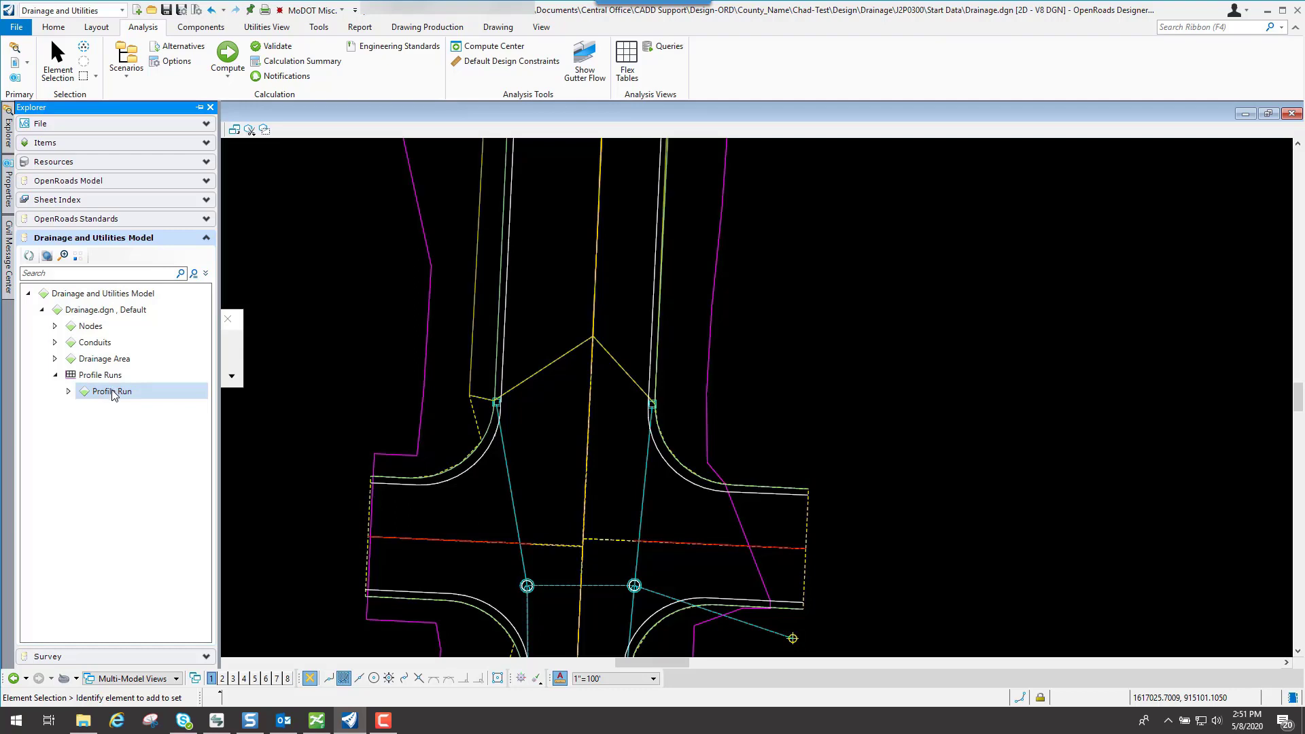
pyautogui.rightClick(112, 392)
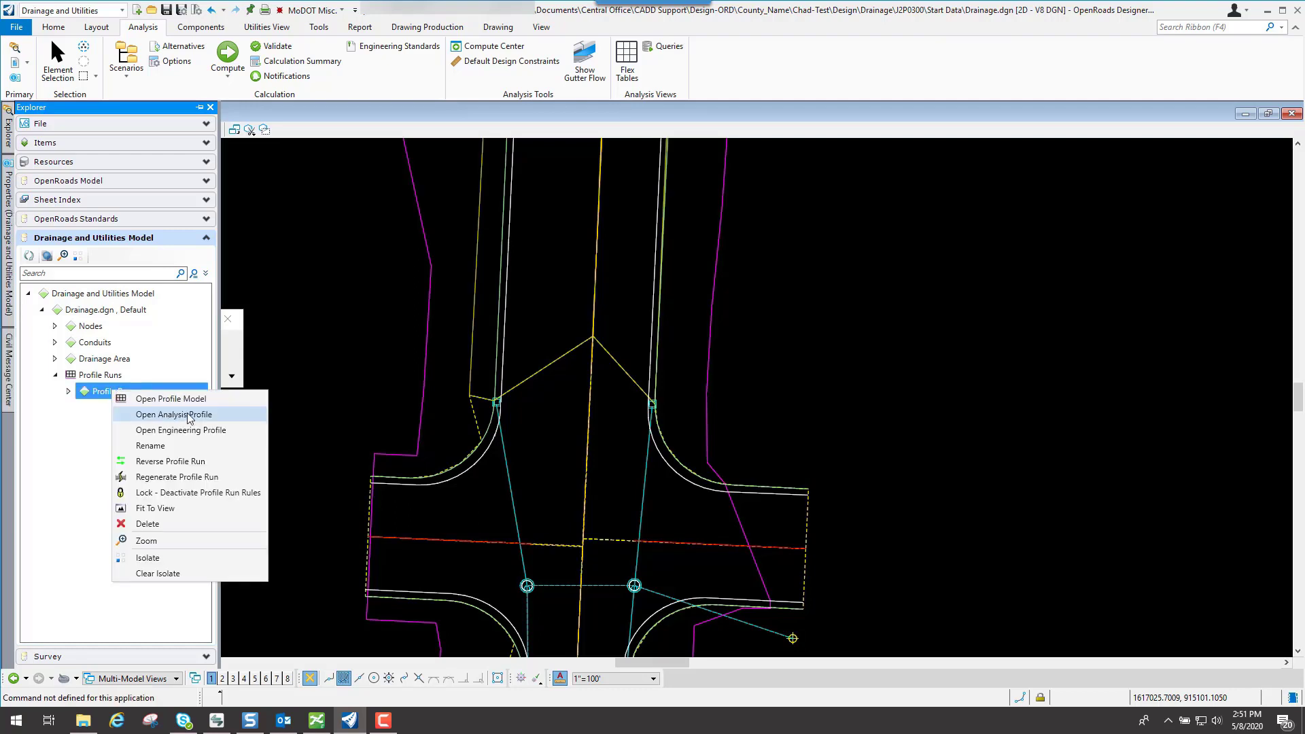
pyautogui.click(188, 415)
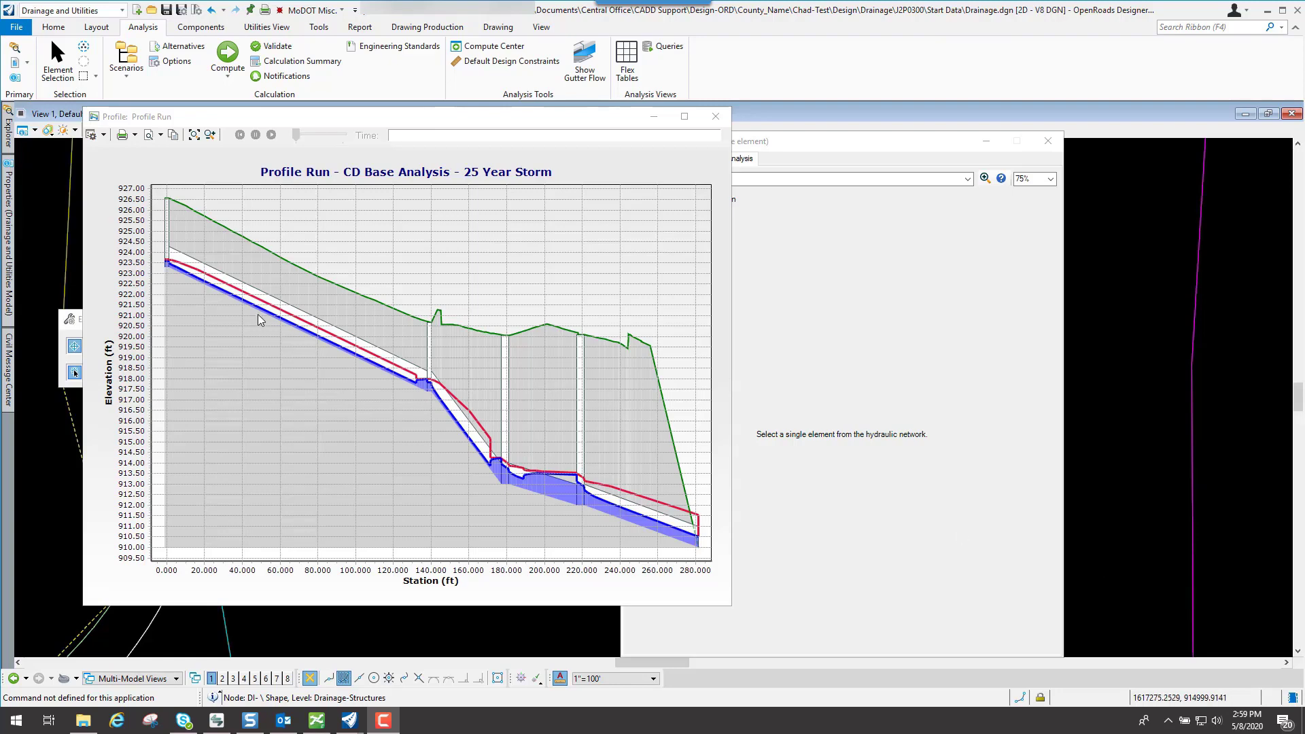
pyautogui.click(717, 117)
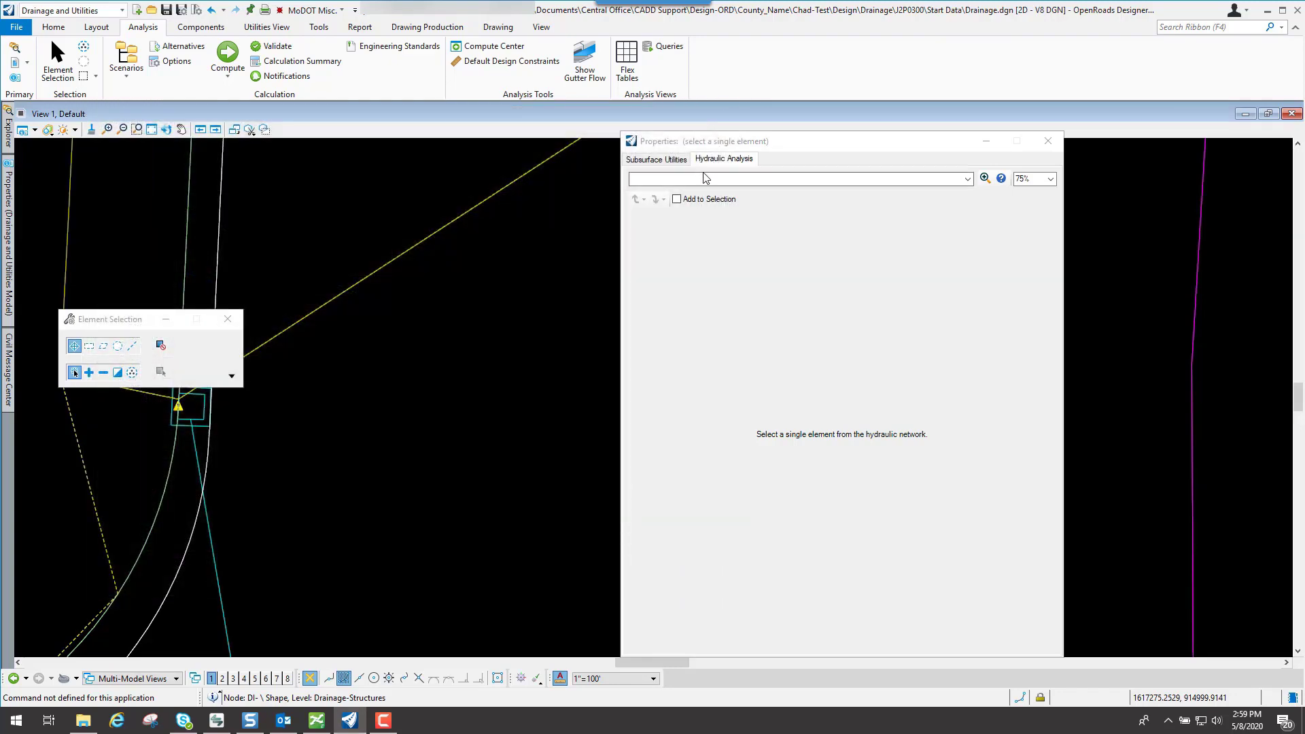
# - Set the northwest inlet's known flow to 10 cfs, close its properties and clear the selection
pyautogui.click(203, 431)
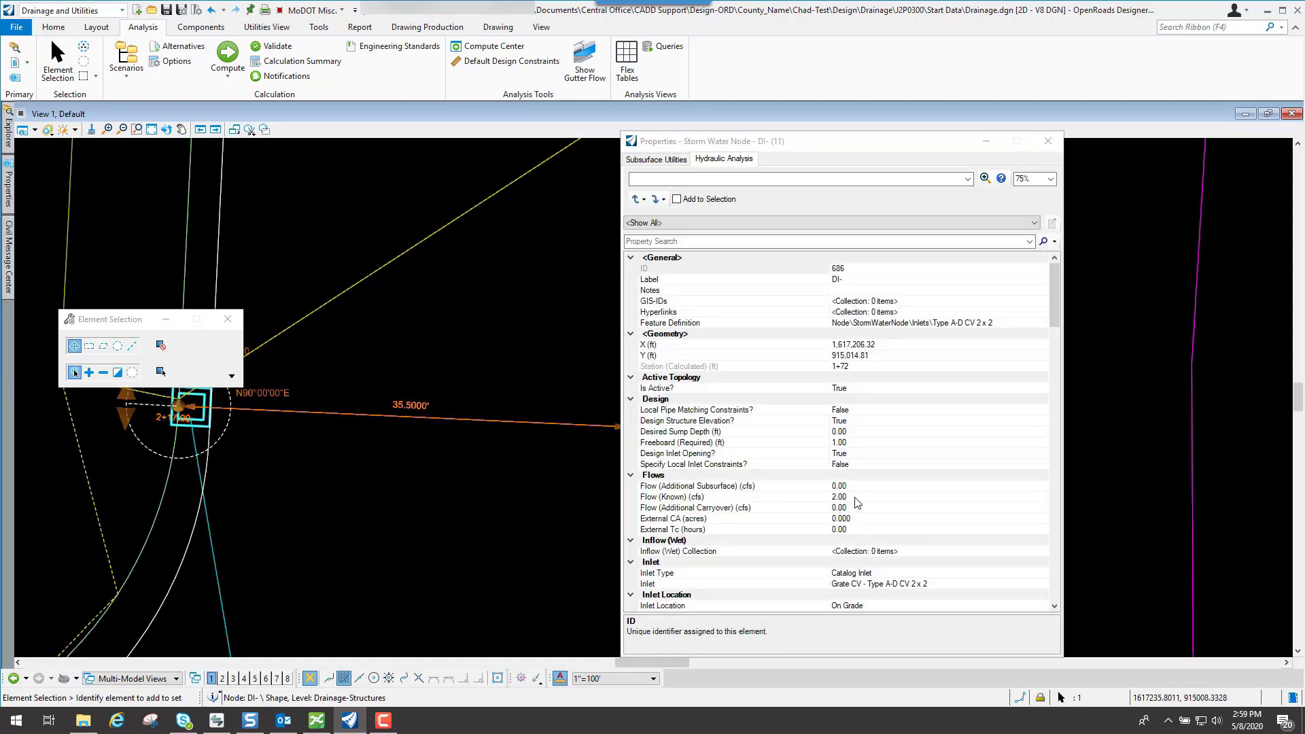
pyautogui.click(882, 496)
pyautogui.moveTo(882, 494); pyautogui.dragTo(814, 498)
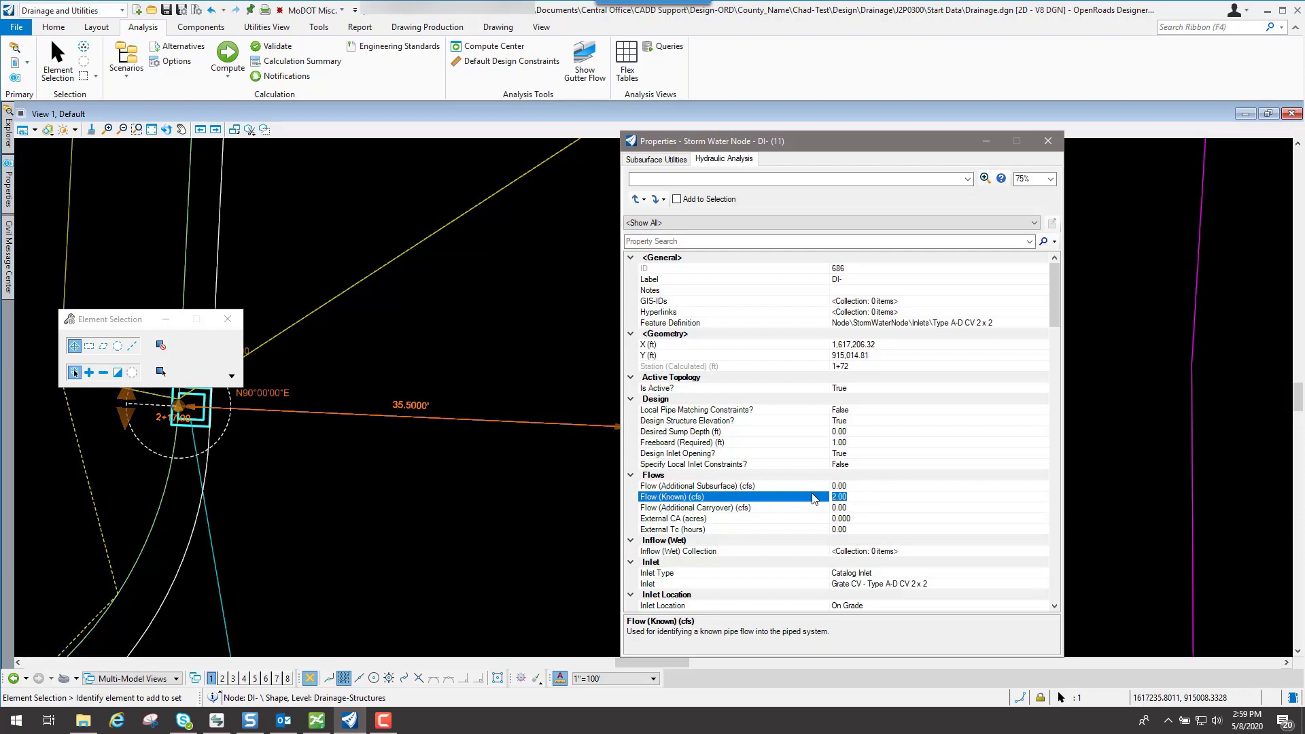
pyautogui.write('10')
pyautogui.press('Return')
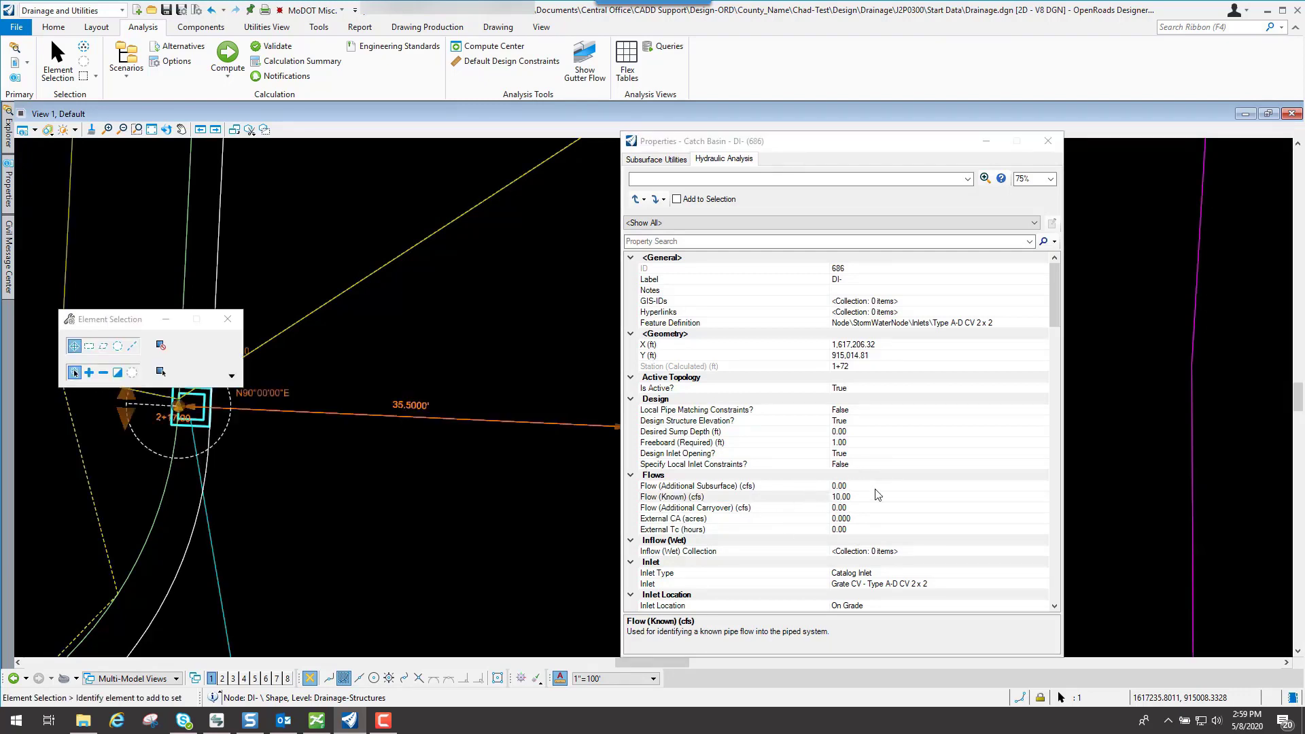
pyautogui.click(1047, 141)
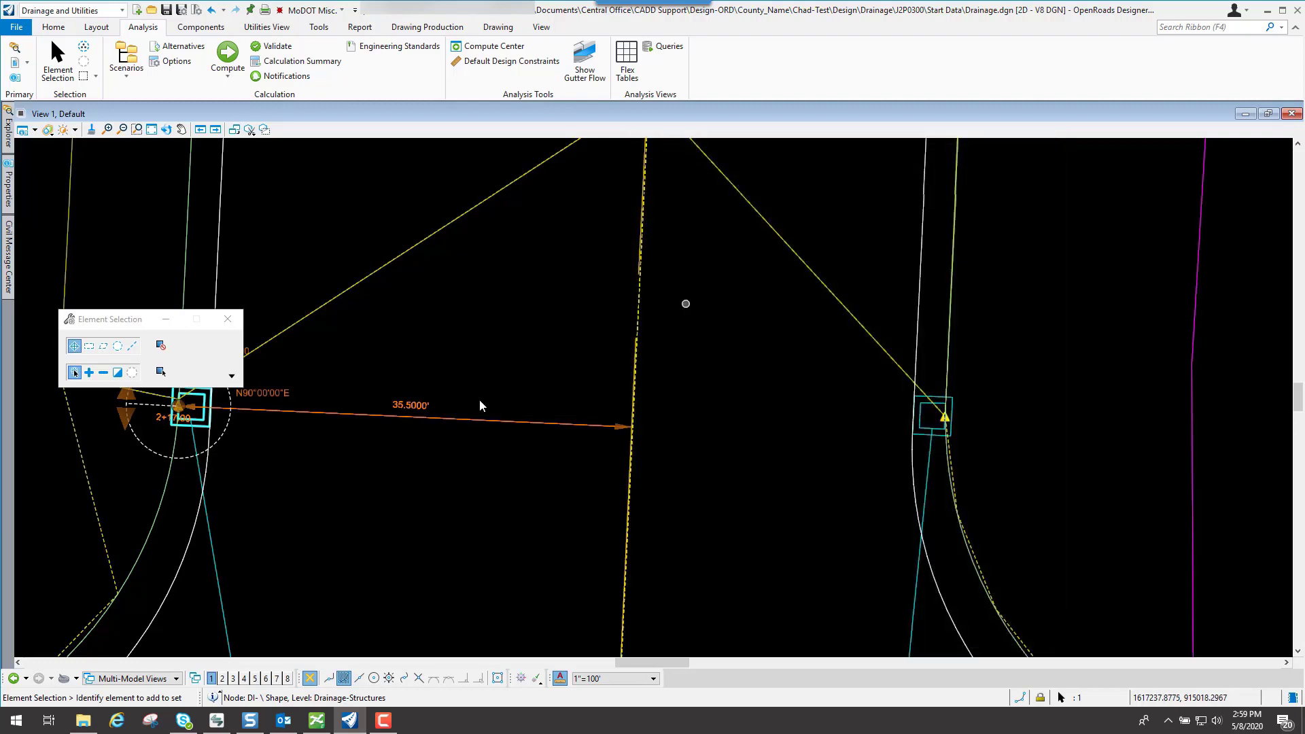
pyautogui.click(423, 370)
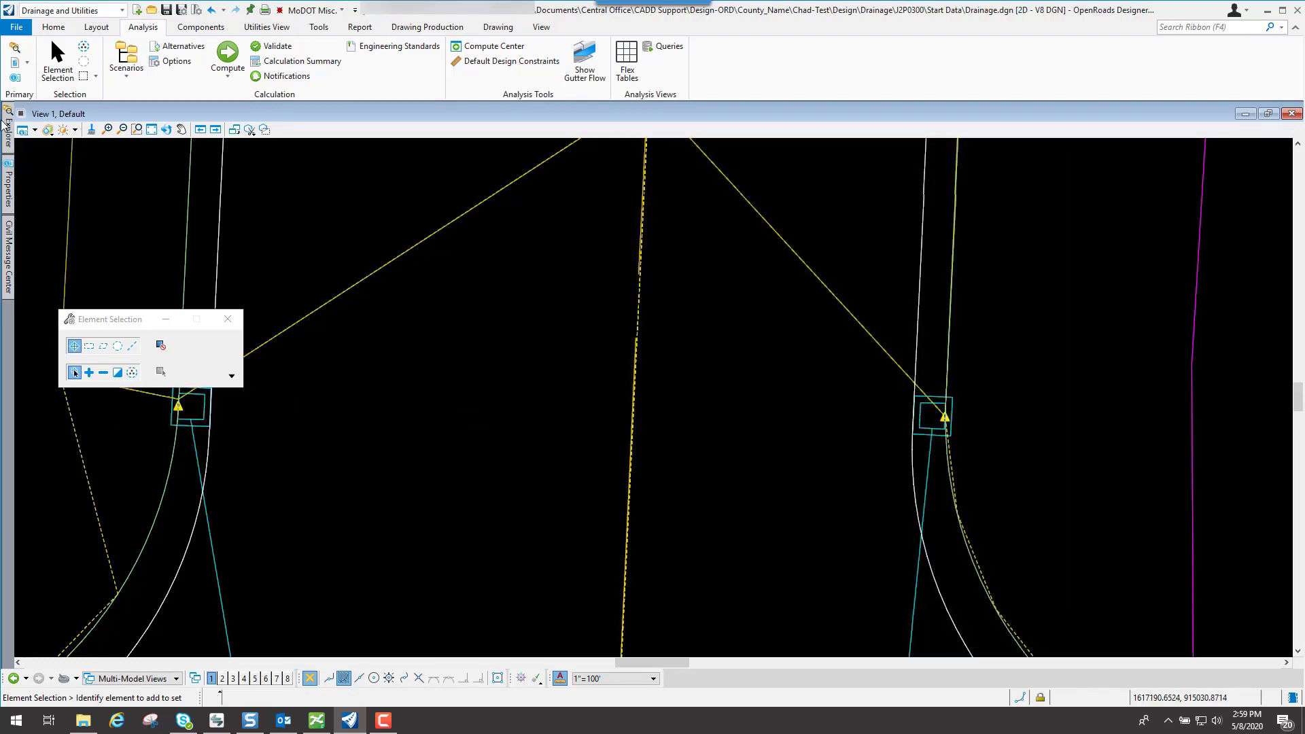
# - Check the profile run's analysis profile before recomputing the network with the new inlet flow, and close it
pyautogui.moveTo(8, 125)
pyautogui.click(109, 393)
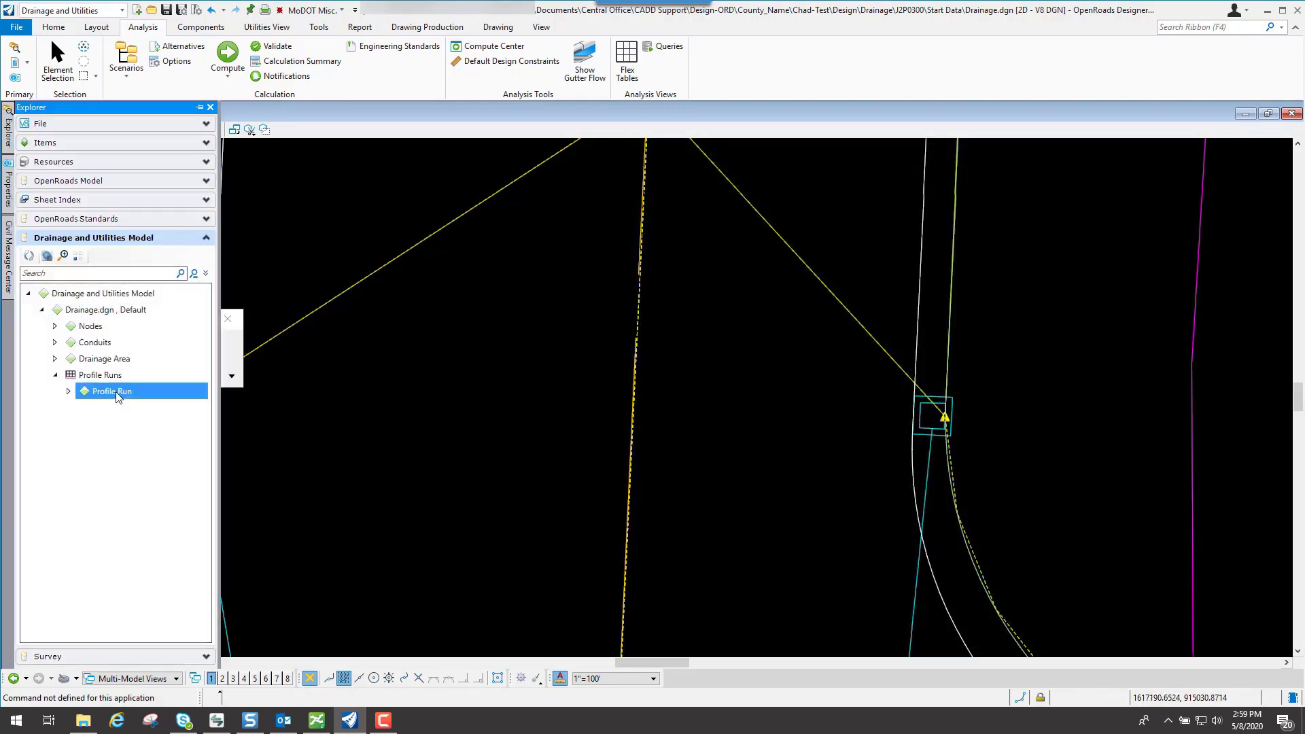
pyautogui.rightClick(116, 393)
pyautogui.click(193, 419)
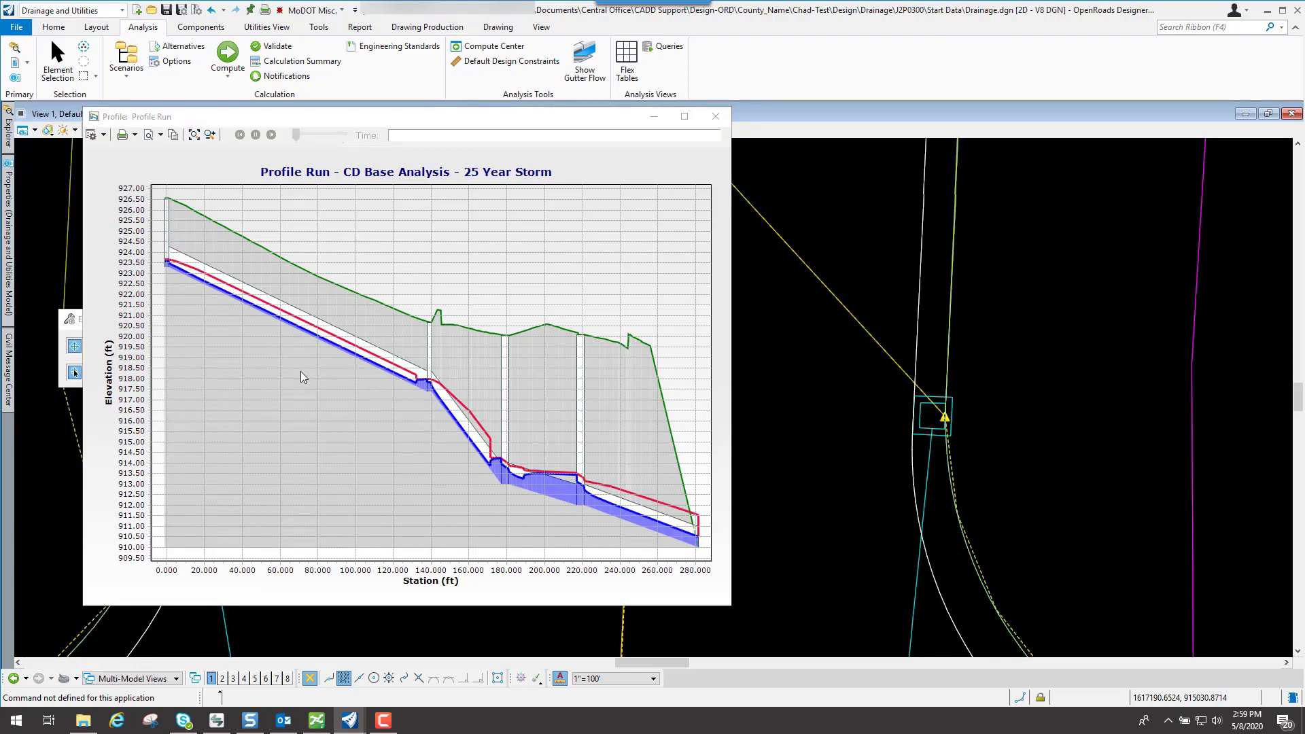
pyautogui.click(715, 117)
# - Compute the CD Base Analysis - 25 Year Storm scenario, dismiss the calculation summary and reopen the profile run's analysis profile
pyautogui.click(227, 55)
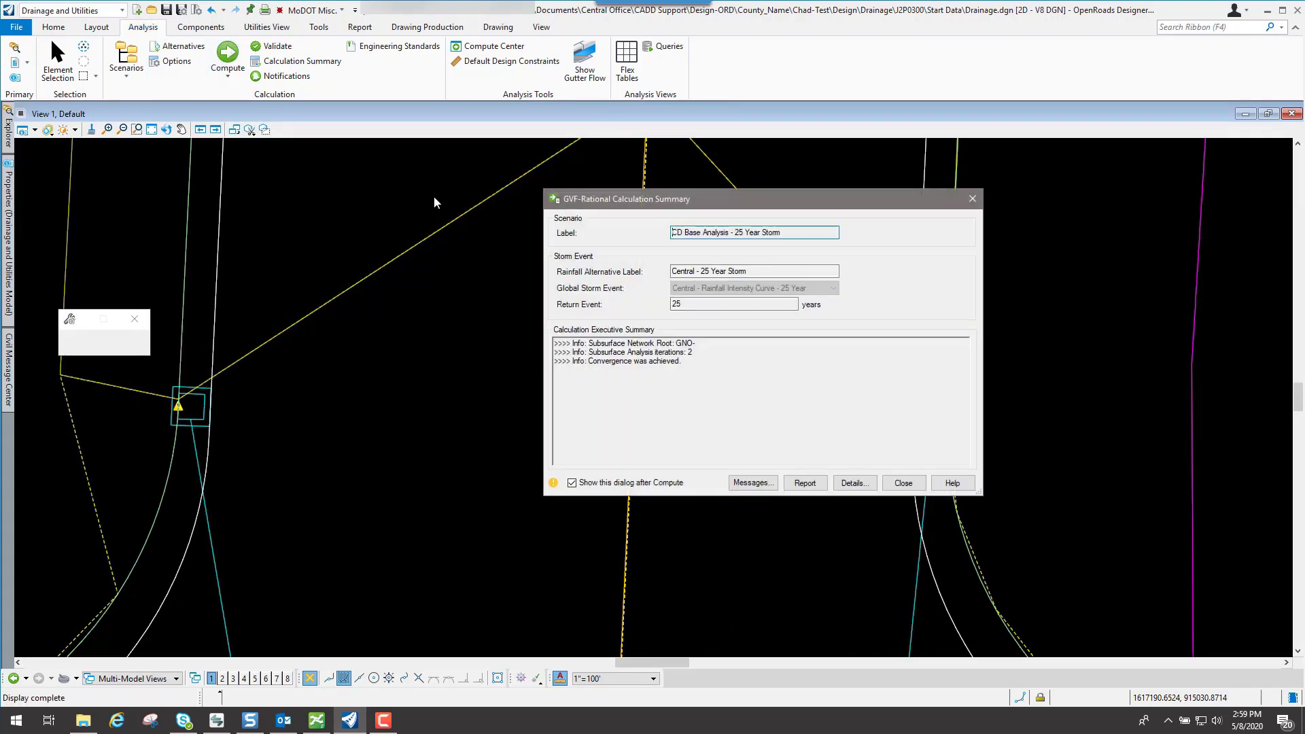
pyautogui.click(907, 483)
pyautogui.click(9, 132)
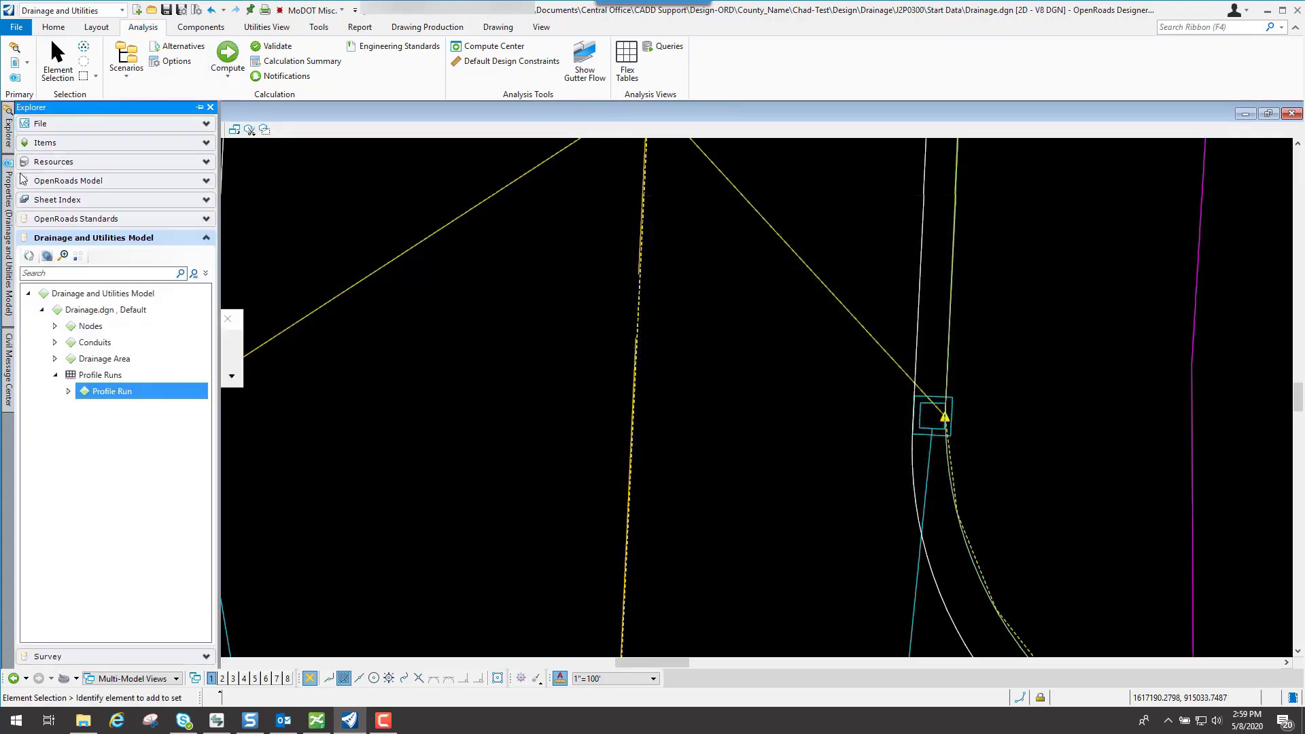
pyautogui.rightClick(128, 393)
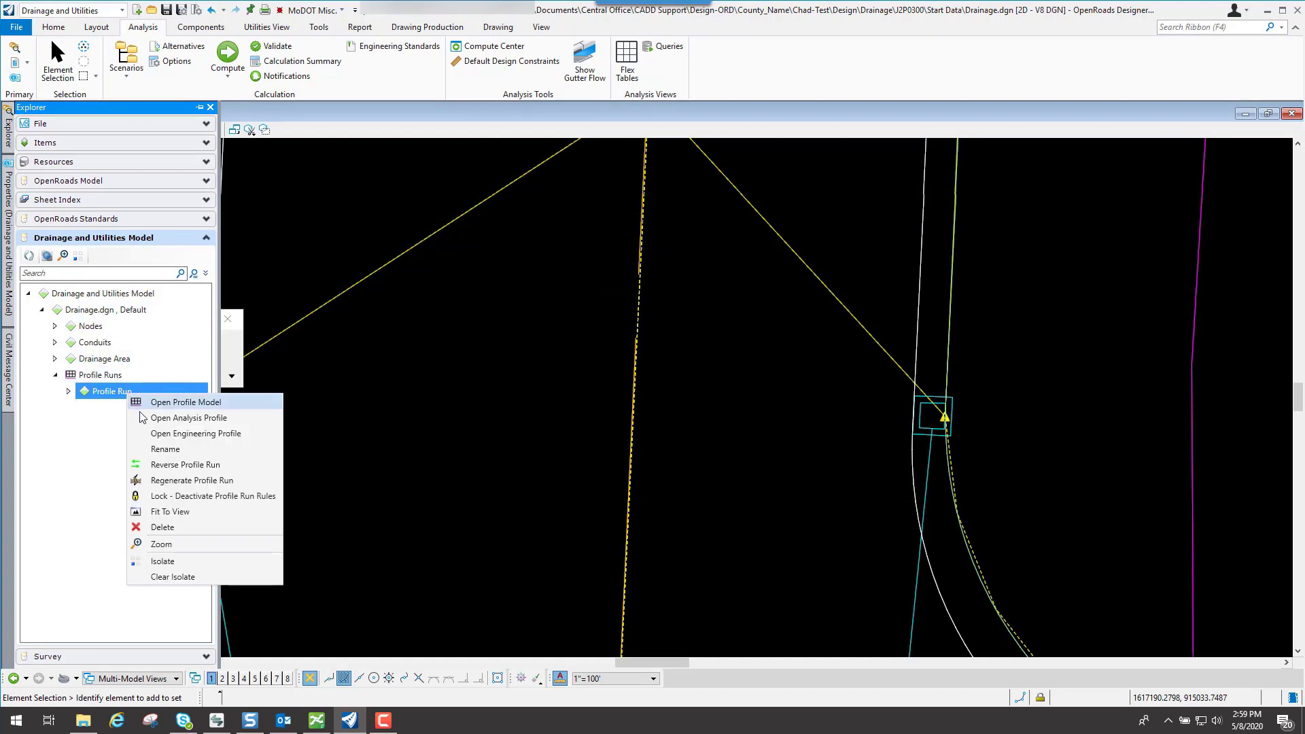
pyautogui.click(204, 418)
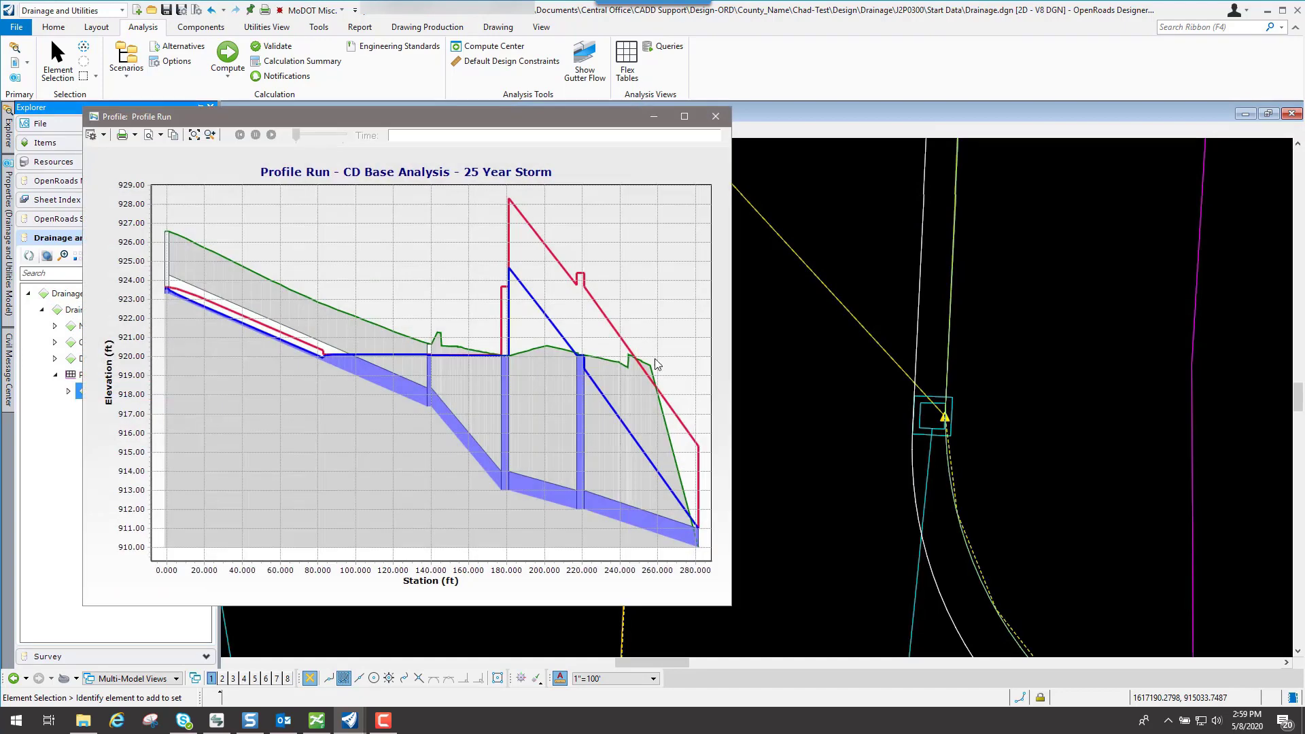